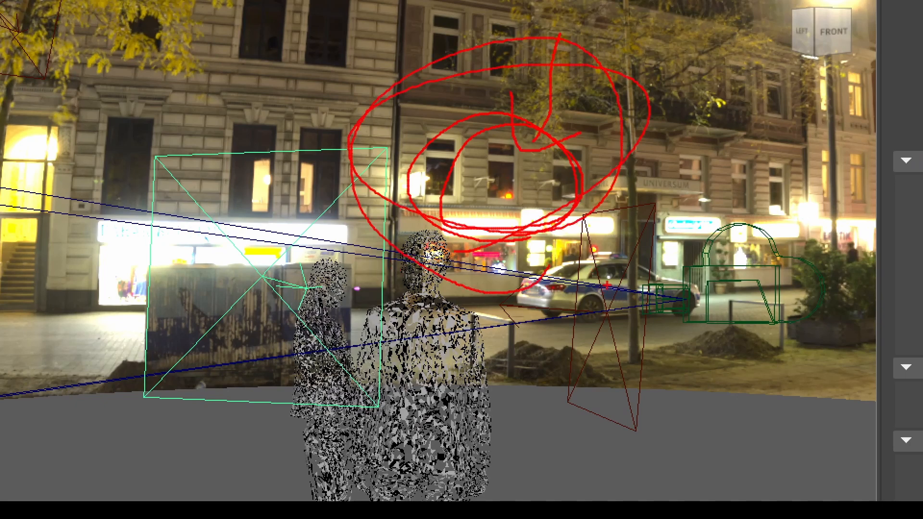
key(Escape)
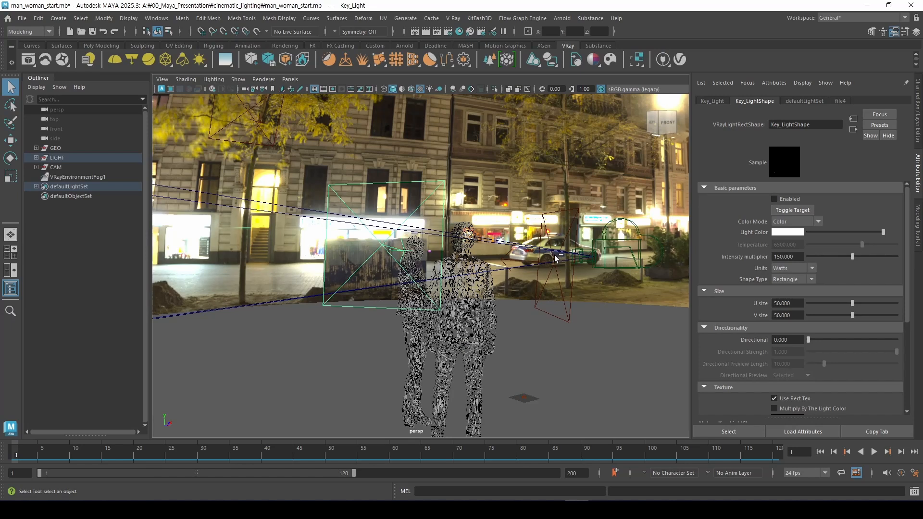
key(ctrl+2)
mouse_move(539, 220)
mouse_down()
mouse_move(557, 198)
mouse_move(499, 215)
mouse_up()
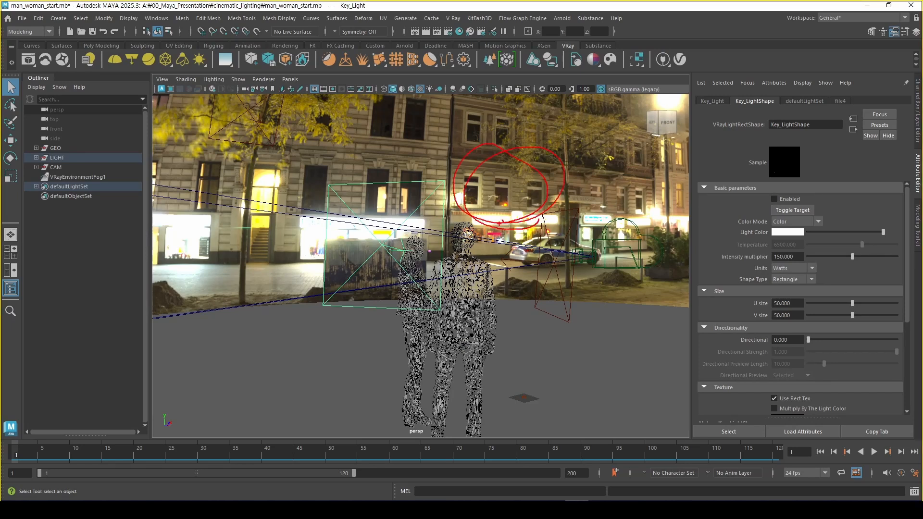
mouse_move(256, 166)
mouse_down()
mouse_move(251, 201)
mouse_move(273, 200)
mouse_up()
mouse_move(276, 168)
mouse_down()
mouse_move(291, 167)
mouse_move(273, 195)
mouse_up()
drag(308, 201, 292, 209)
mouse_move(451, 122)
mouse_down()
mouse_move(421, 147)
mouse_move(441, 144)
mouse_up()
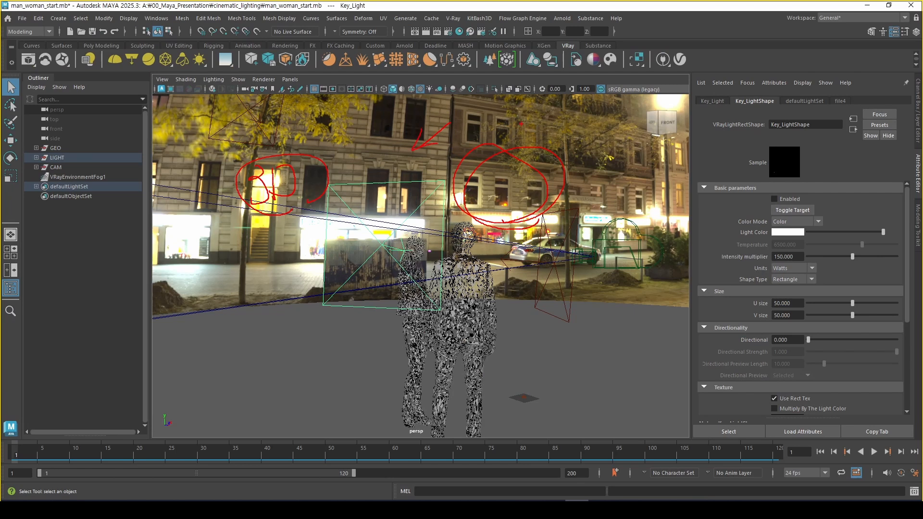
drag(245, 195, 297, 228)
drag(266, 184, 259, 214)
mouse_move(200, 210)
mouse_down()
mouse_move(210, 245)
mouse_move(186, 241)
mouse_up()
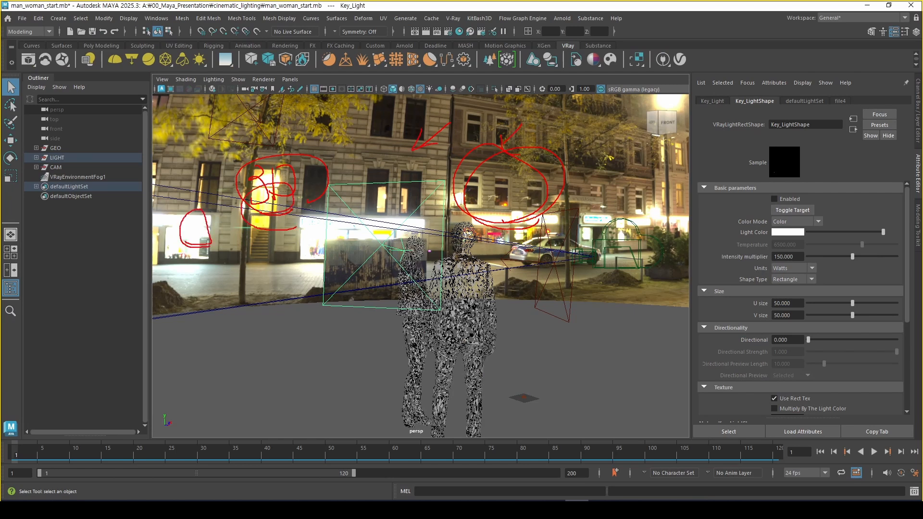
drag(299, 155, 199, 213)
drag(211, 172, 267, 224)
drag(239, 321, 240, 369)
mouse_move(240, 343)
mouse_down()
mouse_move(258, 340)
mouse_move(260, 378)
mouse_up()
mouse_move(270, 332)
mouse_down()
mouse_move(271, 368)
mouse_move(293, 367)
mouse_up()
mouse_move(297, 335)
mouse_down()
mouse_move(315, 366)
mouse_move(344, 358)
mouse_up()
mouse_move(307, 294)
mouse_down()
mouse_move(337, 382)
mouse_move(332, 294)
mouse_up()
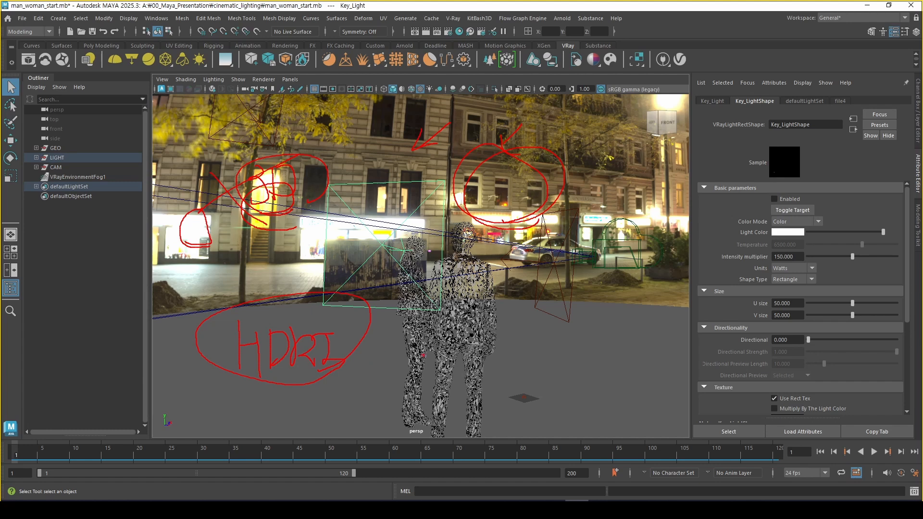
mouse_move(515, 364)
mouse_down()
mouse_move(566, 307)
mouse_move(604, 363)
mouse_move(566, 309)
mouse_move(597, 366)
mouse_up()
click(545, 354)
mouse_move(448, 125)
mouse_down()
mouse_move(375, 390)
mouse_move(480, 126)
mouse_up()
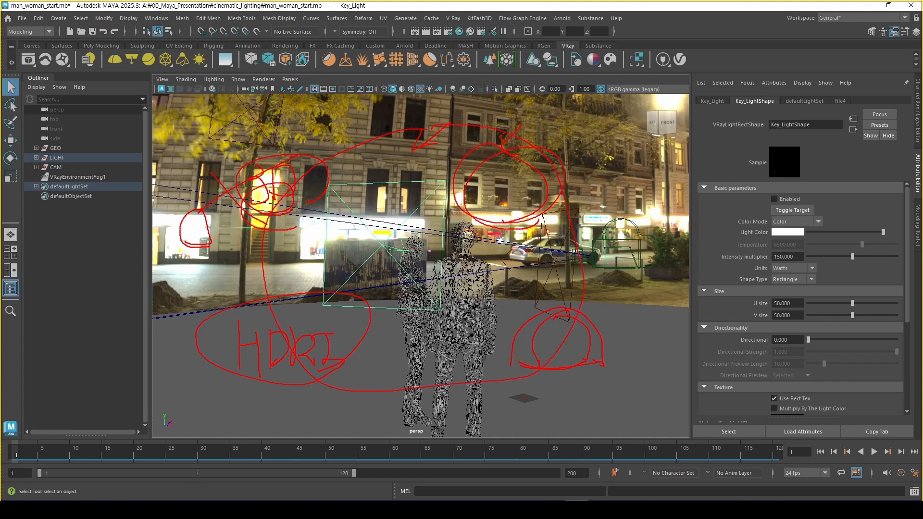
mouse_move(263, 306)
mouse_down()
mouse_move(120, 369)
mouse_move(412, 315)
mouse_move(588, 313)
mouse_move(665, 385)
mouse_move(606, 435)
mouse_up()
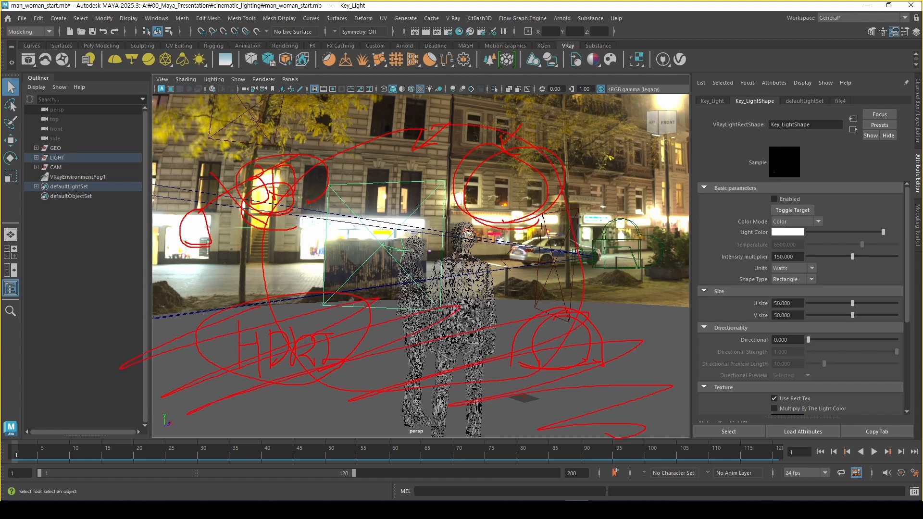
mouse_move(158, 315)
mouse_down()
mouse_move(298, 158)
mouse_move(611, 317)
mouse_up()
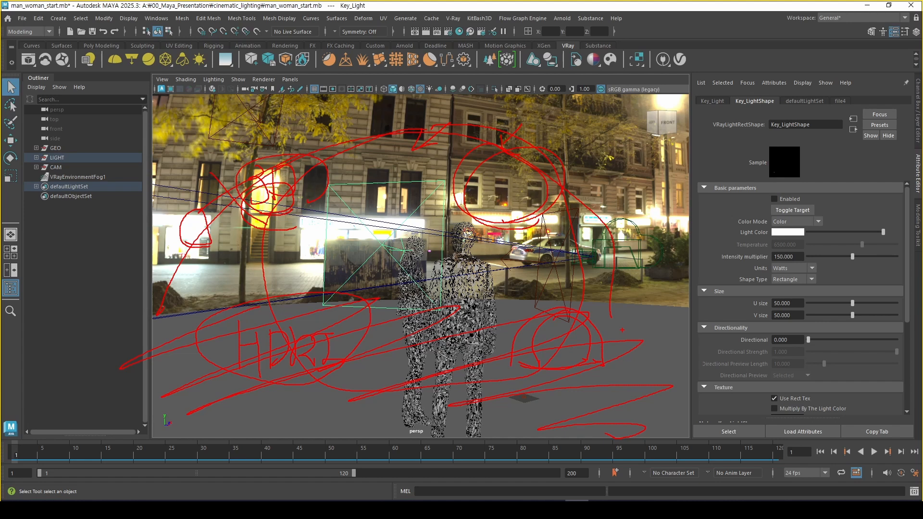
key(Escape)
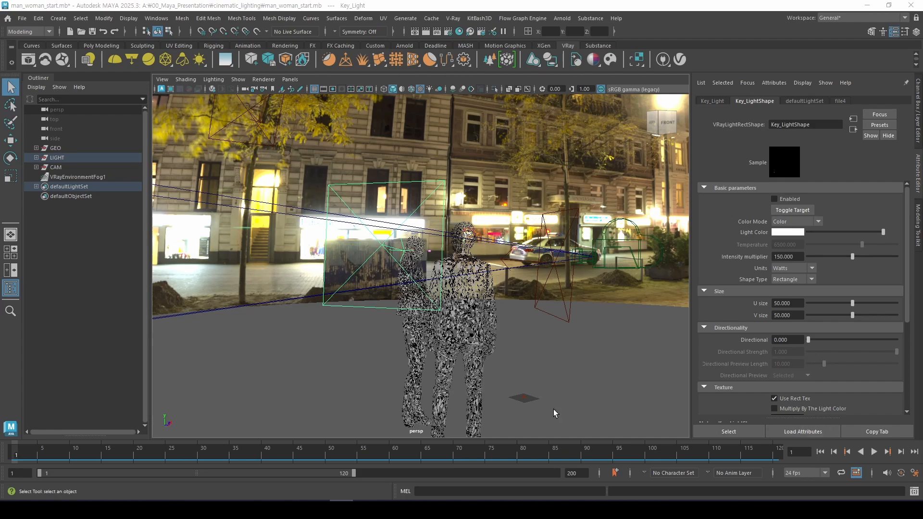
- Select the Hero_CAM camera beside the two figures and look at the scene through it
mouse_move(483, 323)
alt+mouse_down()
mouse_move(374, 337)
mouse_move(373, 323)
mouse_move(437, 324)
mouse_move(475, 284)
mouse_move(486, 316)
alt+mouse_up()
click(477, 279)
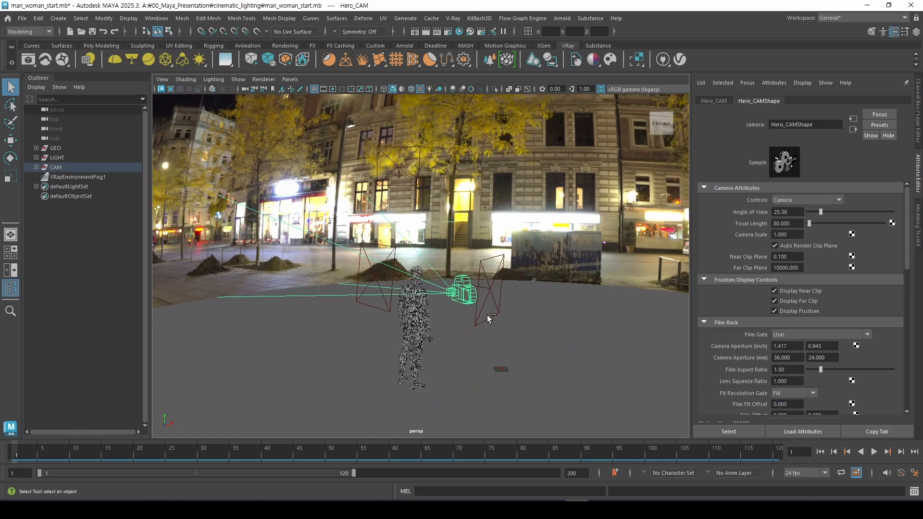
mouse_move(522, 172)
mouse_down()
mouse_move(551, 176)
mouse_move(563, 224)
mouse_up()
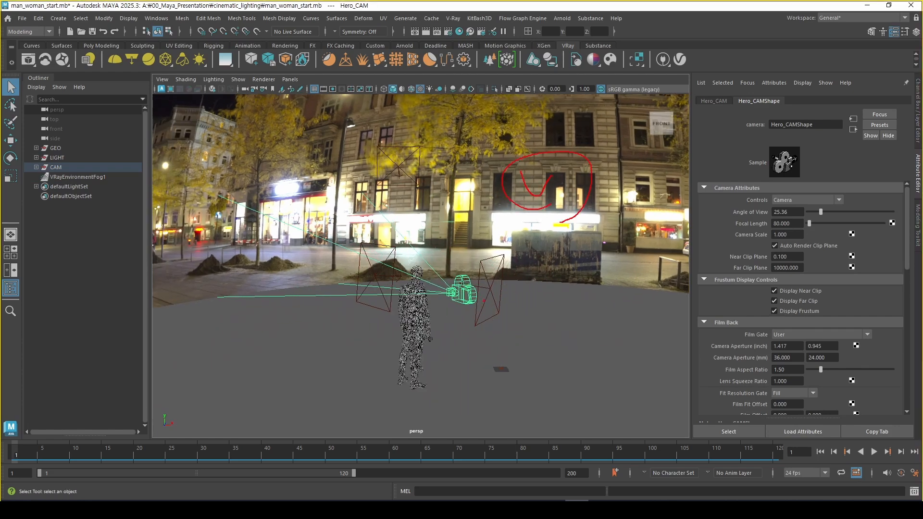
drag(481, 263, 448, 321)
key(Escape)
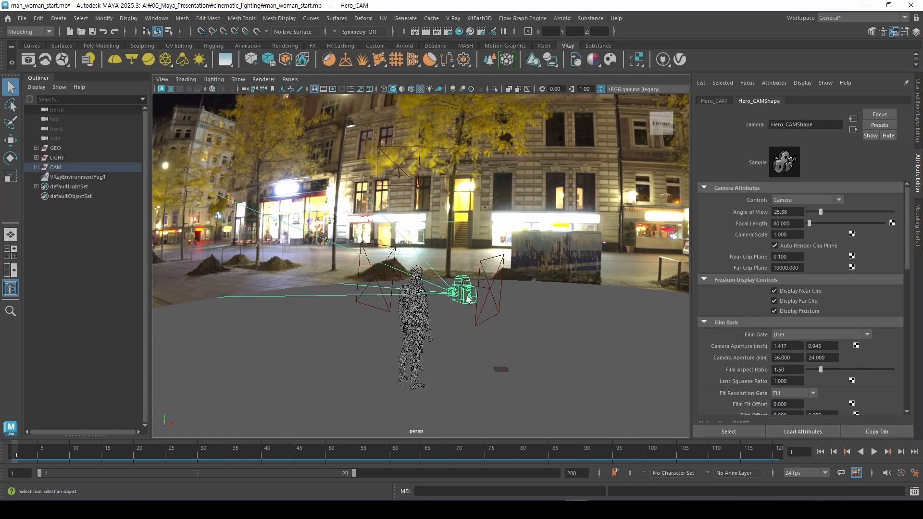
alt+drag(481, 294, 437, 292)
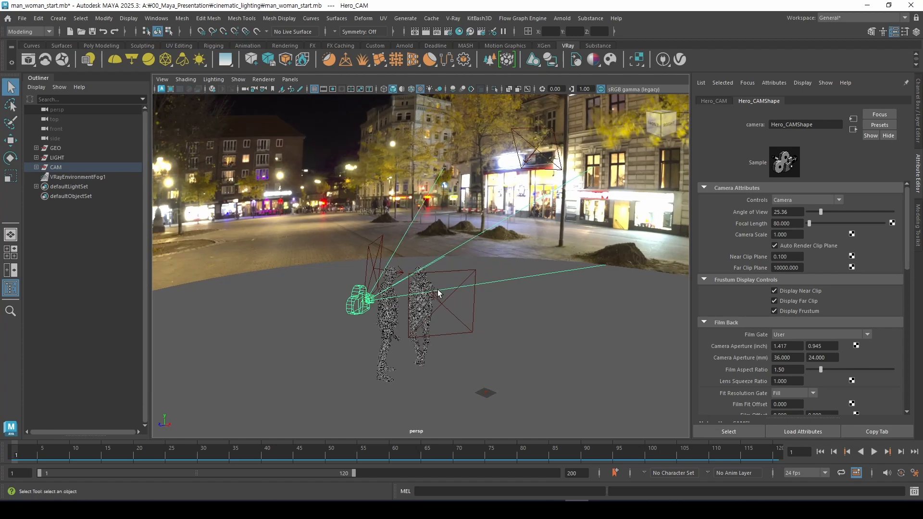
click(290, 84)
mouse_move(336, 85)
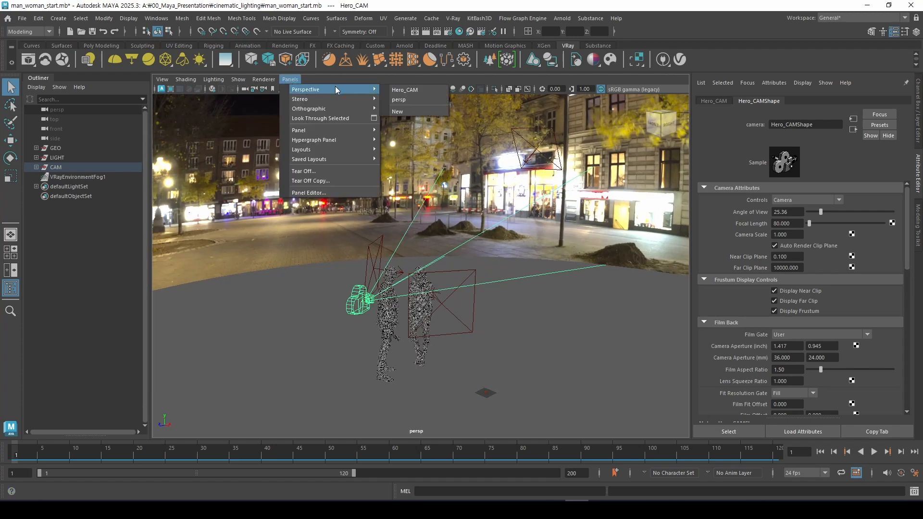
click(412, 91)
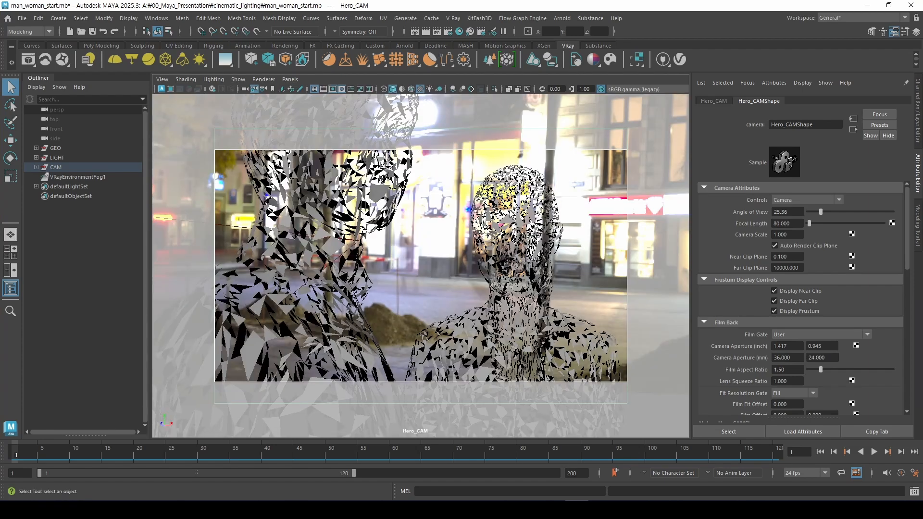
- Return the viewport to the persp camera and start an interactive V-Ray render of that view
click(287, 81)
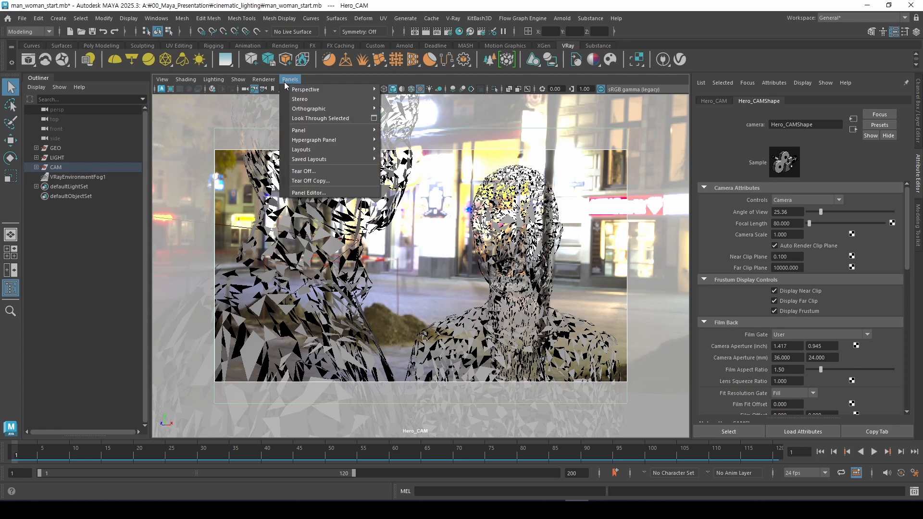
mouse_move(301, 91)
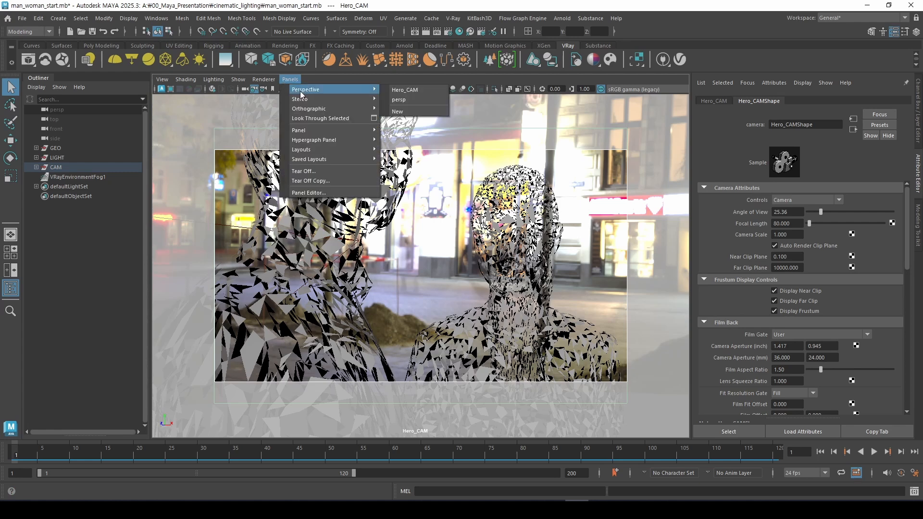
click(408, 99)
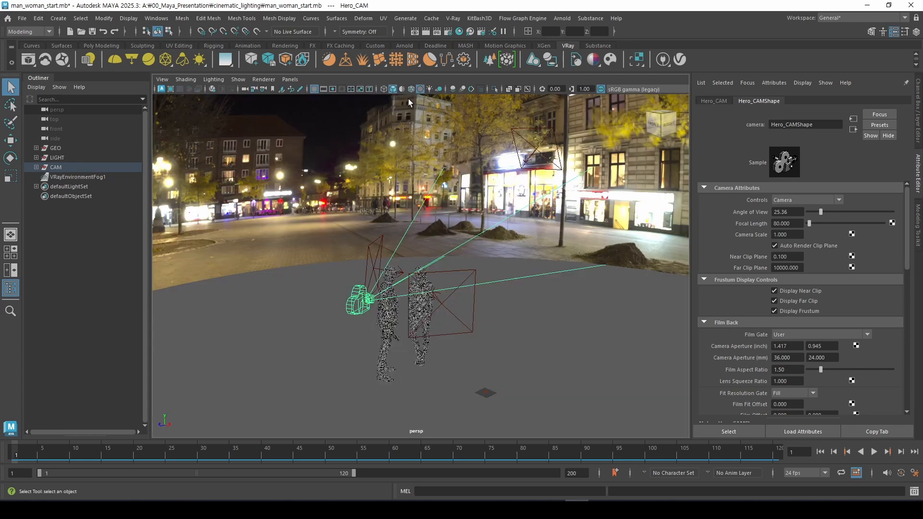
click(439, 33)
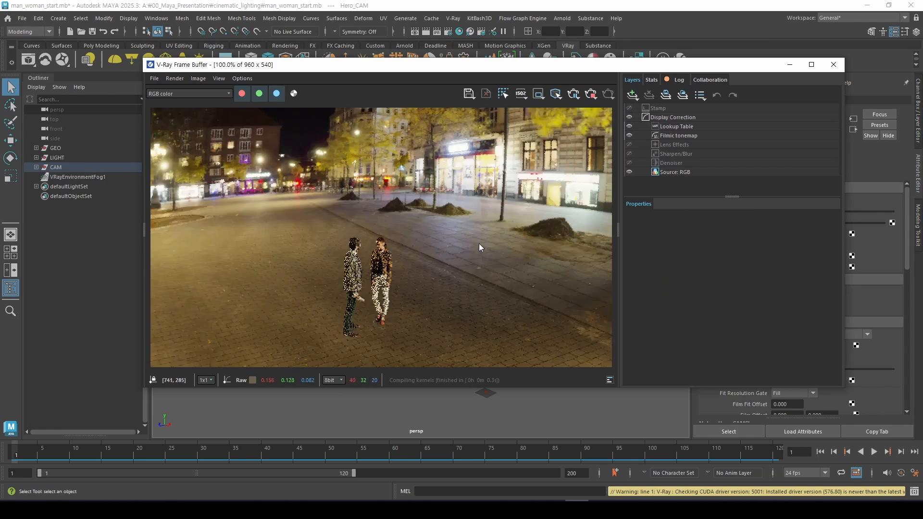
drag(422, 66, 493, 68)
- Enable the Sharpen/Blur and Denoiser layers, disable Filmic tonemap and Lookup Table, and collapse the frame buffer's layer area
click(700, 146)
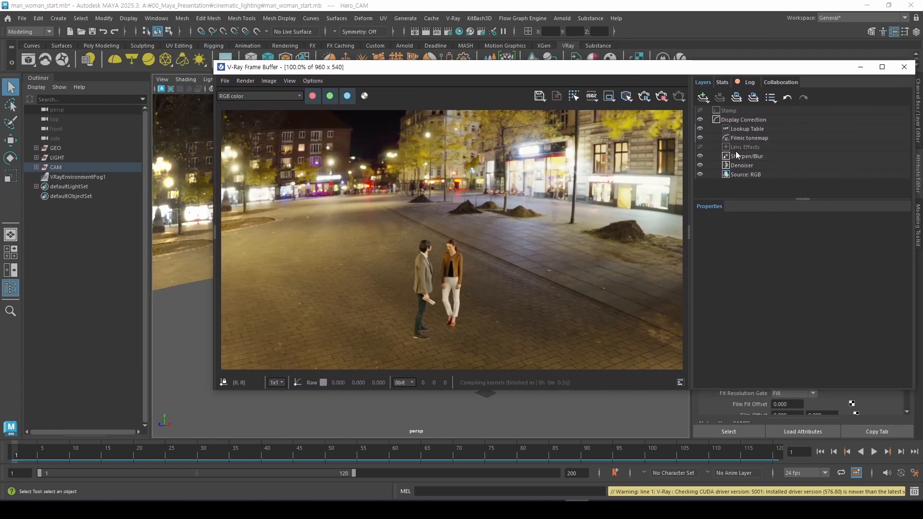
click(743, 138)
click(700, 138)
click(701, 128)
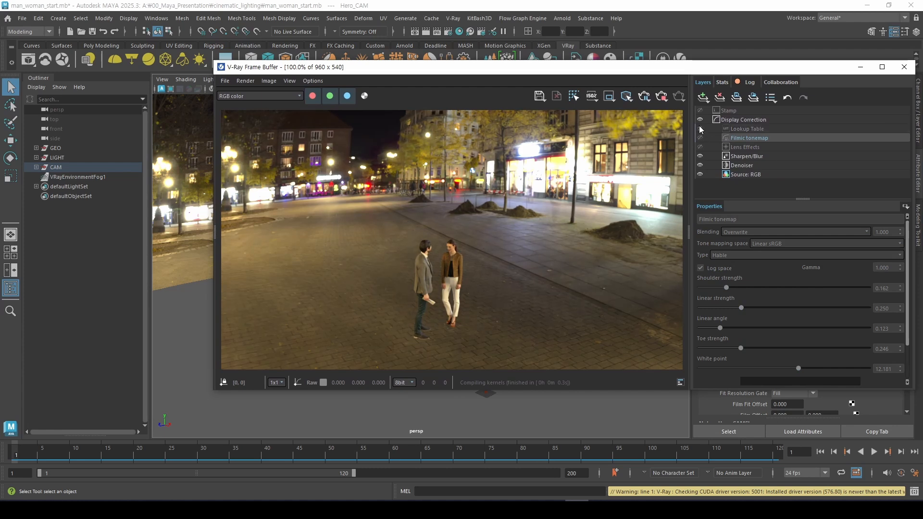
click(689, 234)
drag(521, 67, 747, 76)
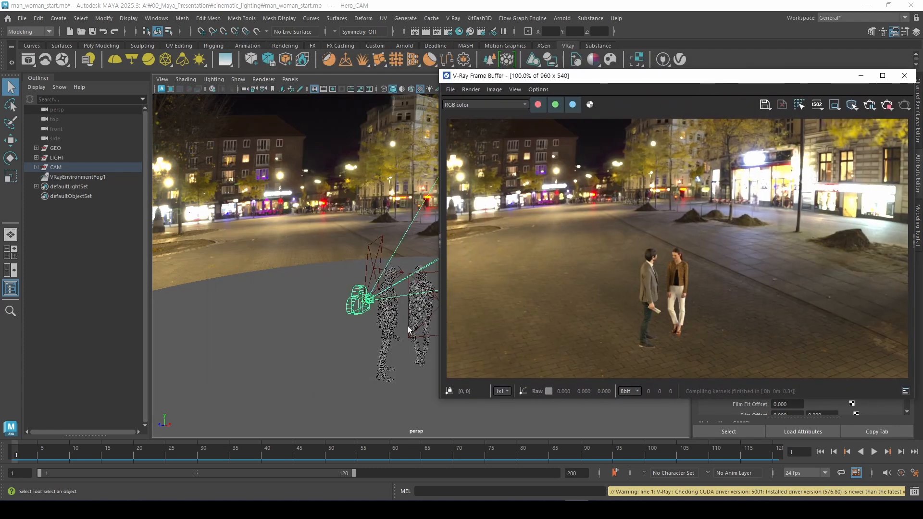
- Examine the man and woman against the night street background in the live render from several angles and distances
alt+drag(394, 294, 362, 309)
alt+right_drag(363, 309, 383, 318)
alt+middle_drag(382, 318, 362, 310)
alt+drag(361, 311, 305, 305)
alt+middle_drag(306, 305, 370, 324)
alt+drag(370, 328, 339, 326)
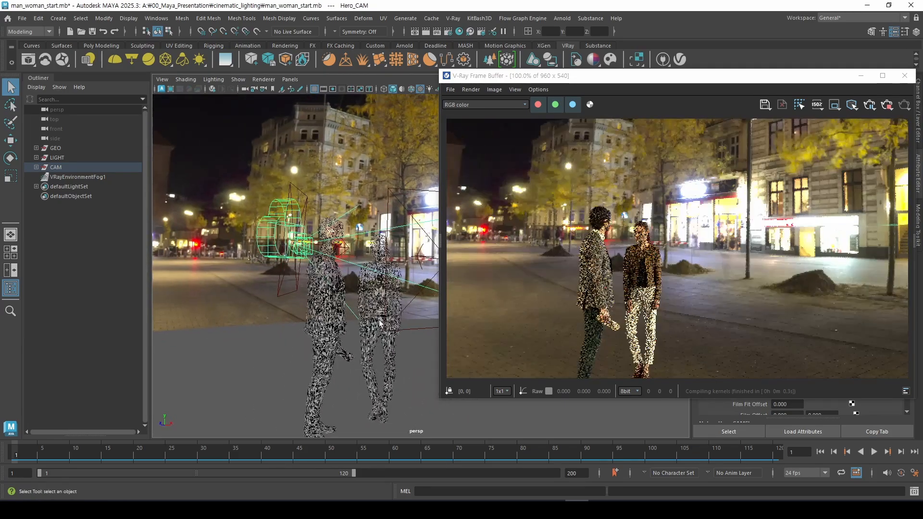
alt+right_drag(382, 324, 432, 331)
mouse_move(385, 336)
alt+middle_down()
mouse_move(388, 326)
mouse_move(399, 336)
alt+middle_up()
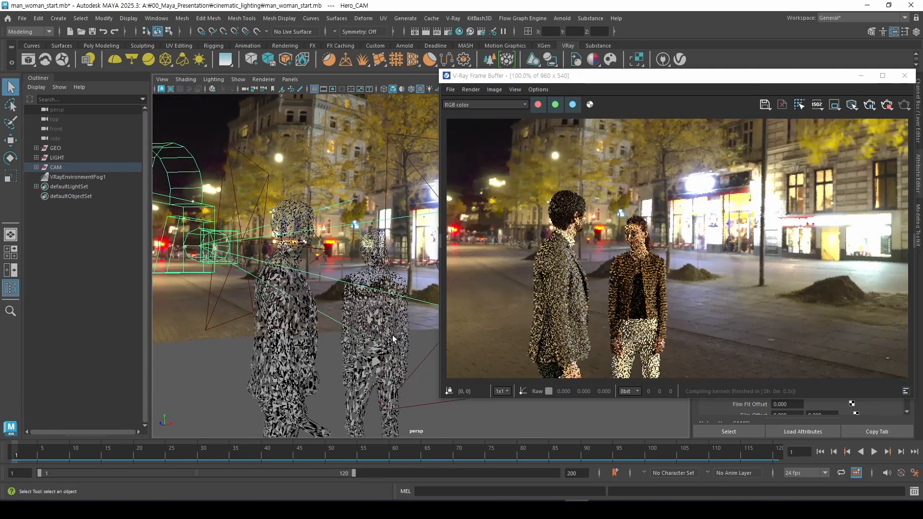
alt+right_drag(346, 326, 293, 324)
alt+middle_drag(293, 324, 318, 331)
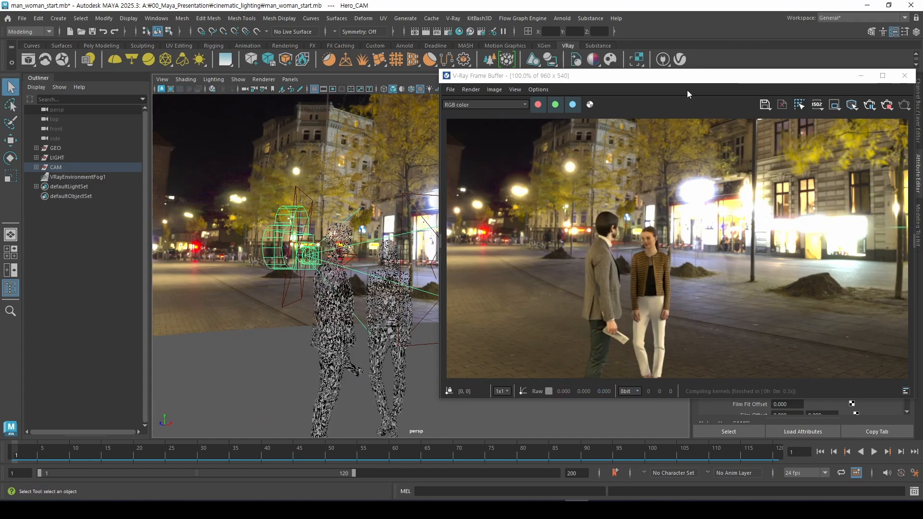
drag(680, 81, 627, 73)
alt+drag(297, 316, 332, 306)
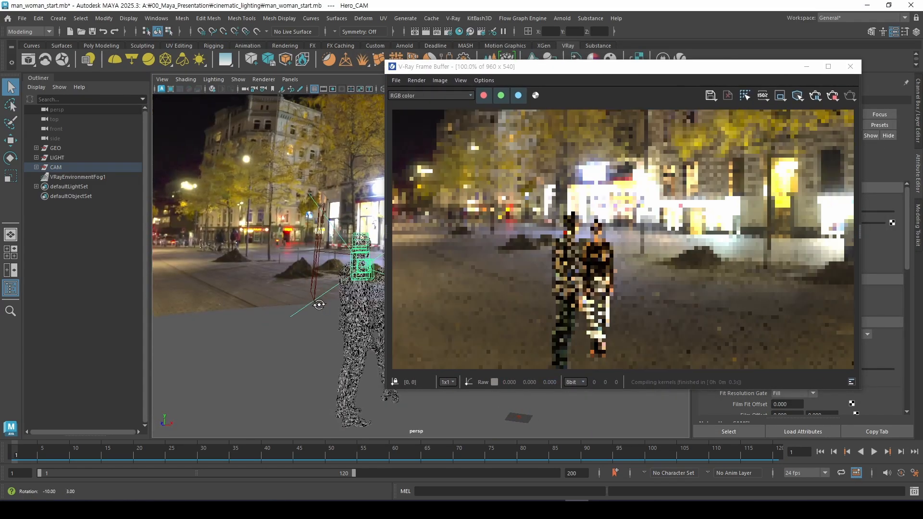
alt+middle_drag(318, 291, 281, 262)
mouse_move(310, 291)
alt+right_down()
mouse_move(316, 297)
mouse_move(262, 290)
alt+right_up()
alt+drag(262, 291, 339, 304)
alt+drag(240, 310, 265, 322)
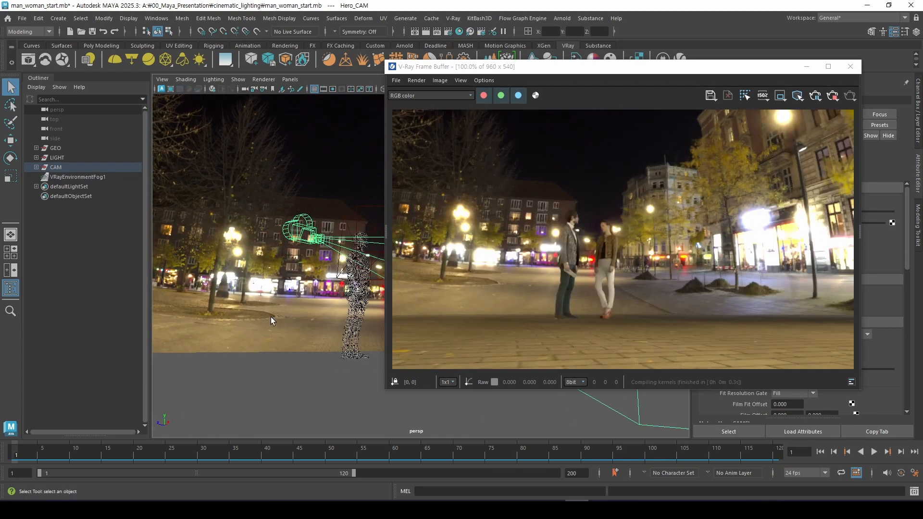
- Set the viewport to Hero_CAM and switch the interactive V-Ray render to the same camera
click(290, 79)
mouse_move(303, 91)
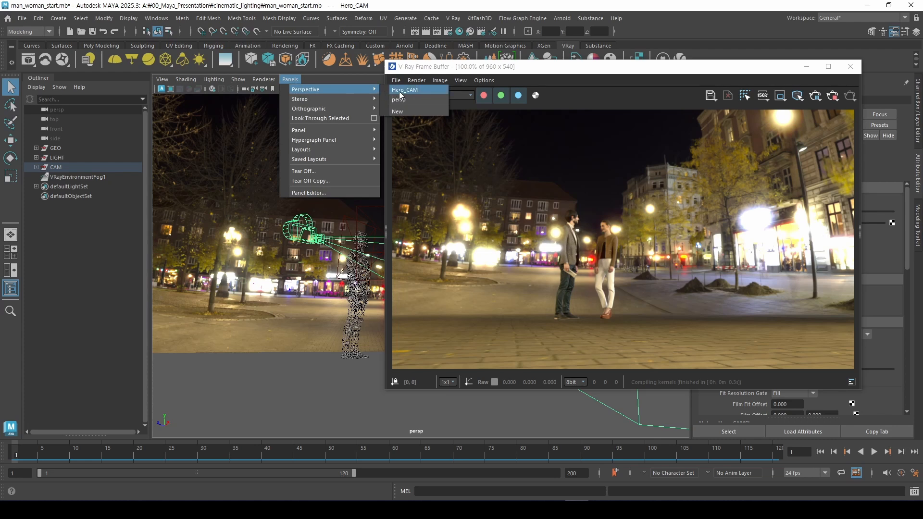
click(403, 97)
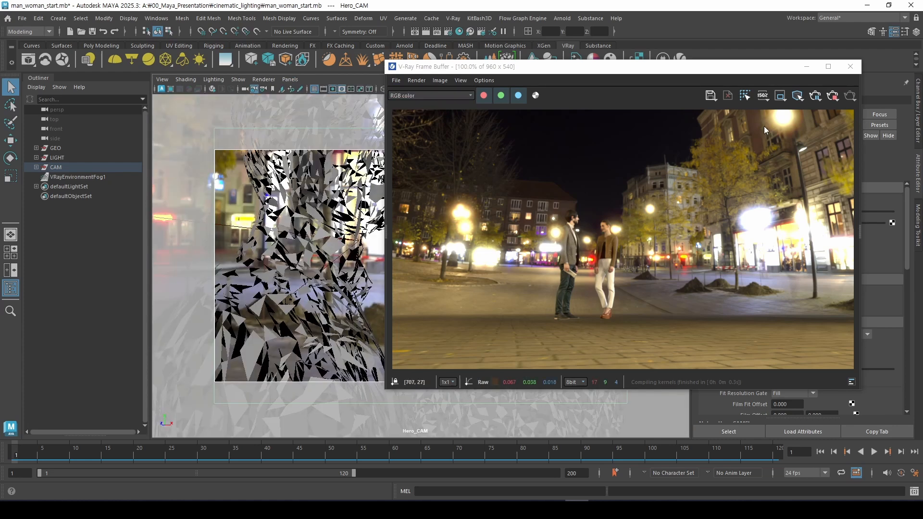
click(815, 96)
click(822, 110)
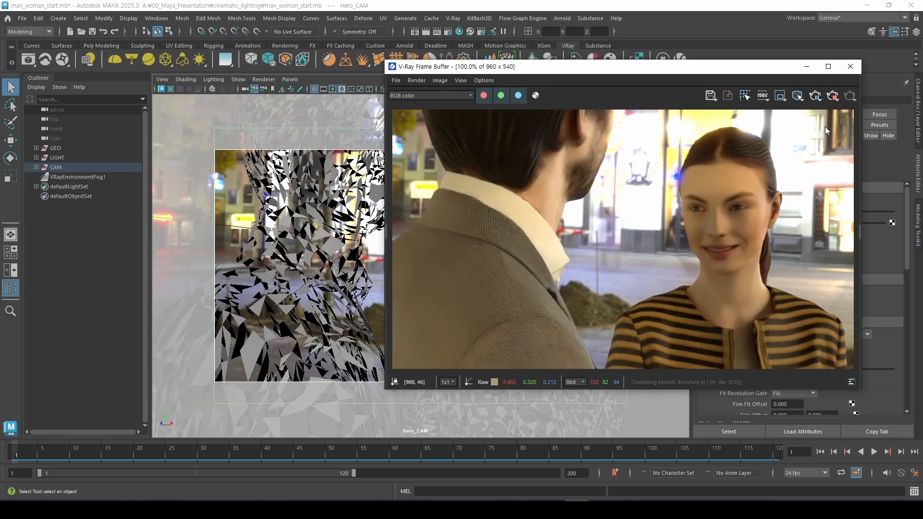
- Stop the interactive render and restart it from Hero_CAM, with the frame buffer moved over the viewport
click(832, 96)
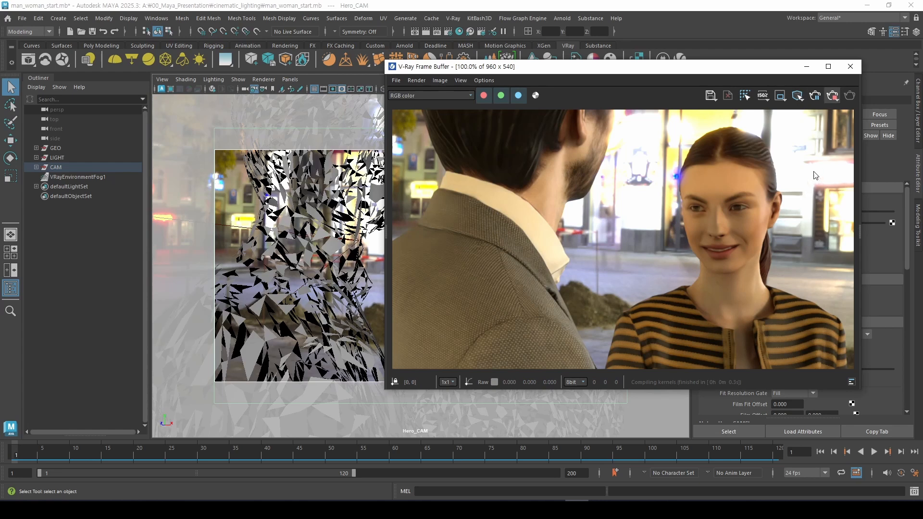
click(816, 96)
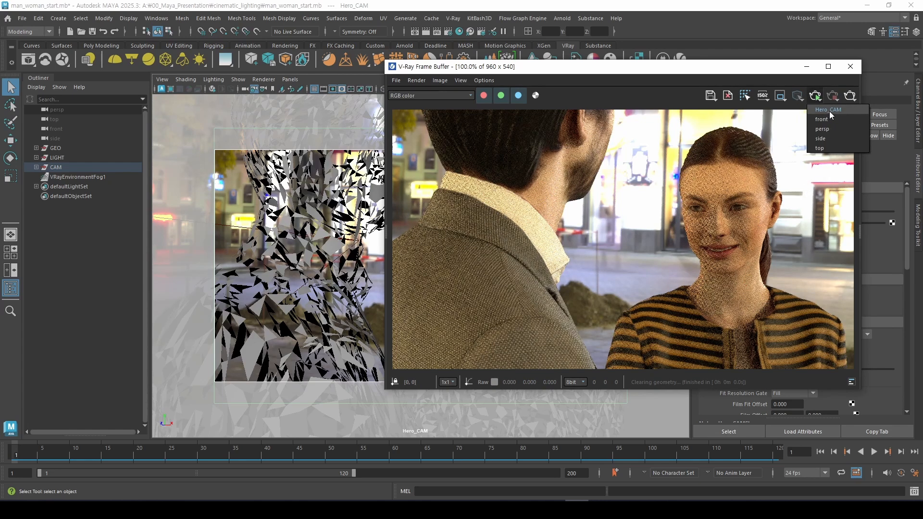
click(830, 110)
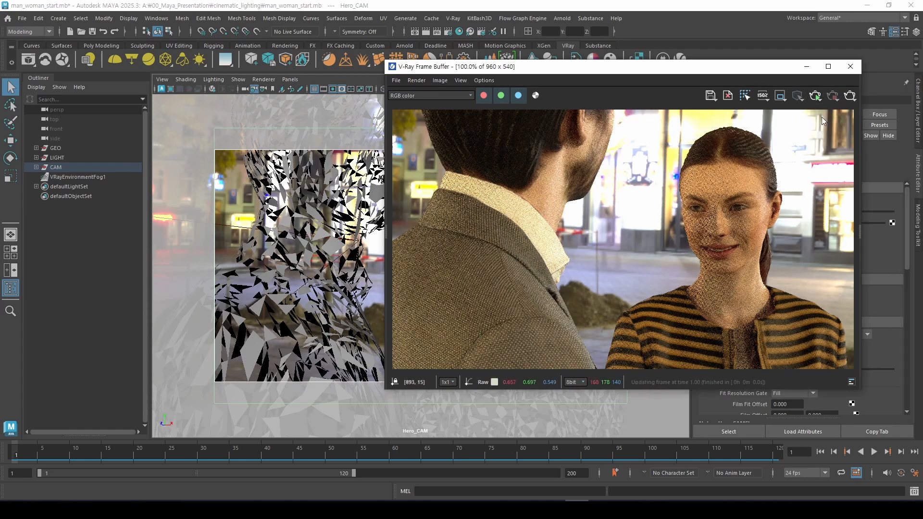
drag(639, 67, 496, 108)
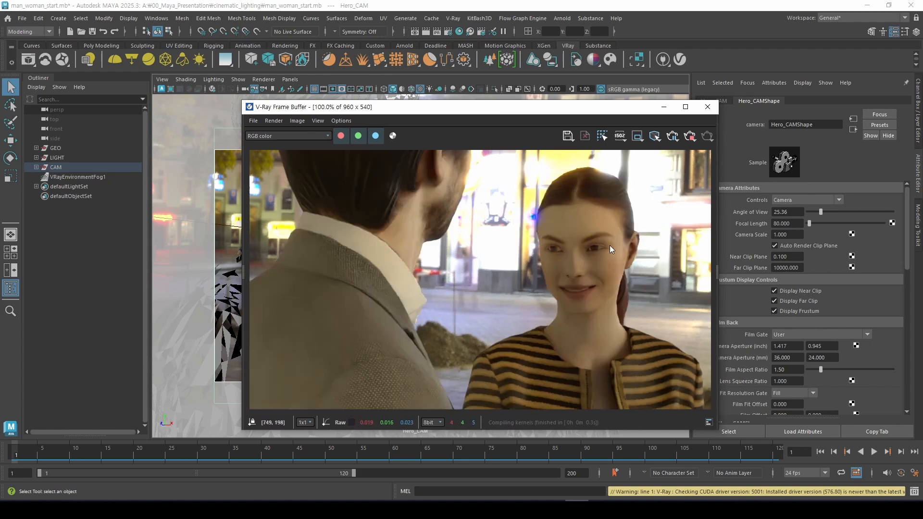
key(ctrl+2)
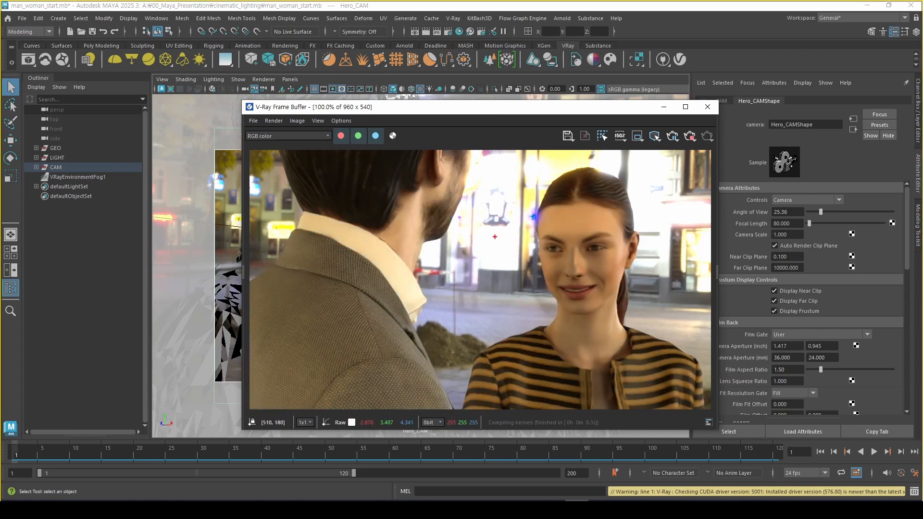
mouse_move(488, 225)
mouse_down()
mouse_move(495, 244)
mouse_move(510, 223)
mouse_up()
drag(493, 259, 498, 251)
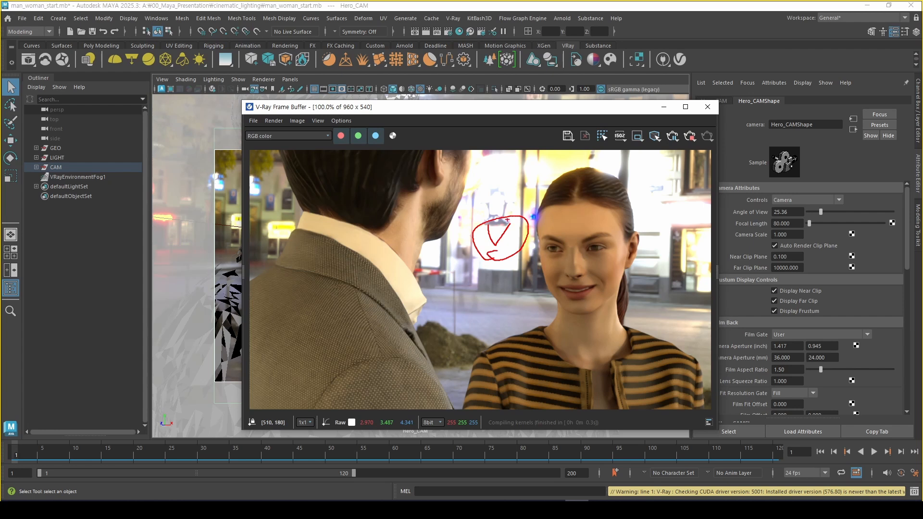
mouse_move(508, 183)
mouse_down()
mouse_move(501, 202)
mouse_move(508, 211)
mouse_up()
drag(783, 185, 787, 202)
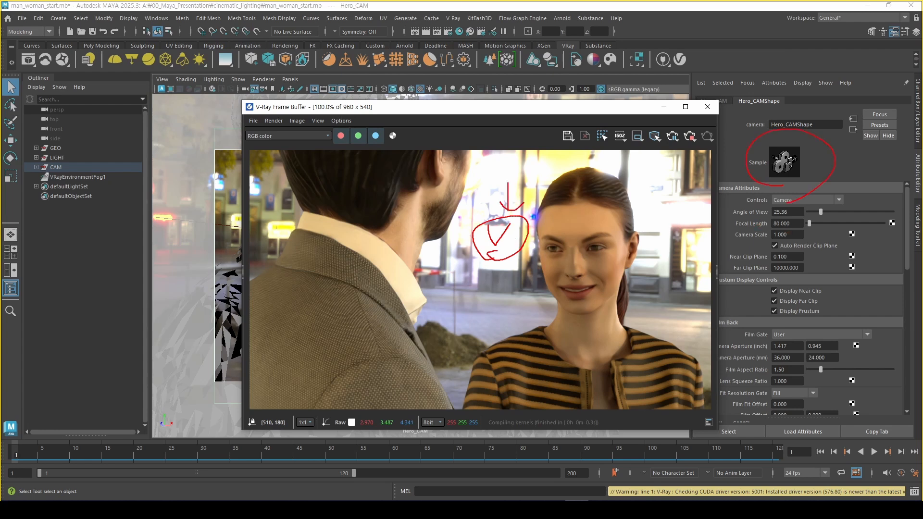
mouse_move(263, 157)
mouse_down()
mouse_move(275, 372)
mouse_move(745, 370)
mouse_move(287, 164)
mouse_up()
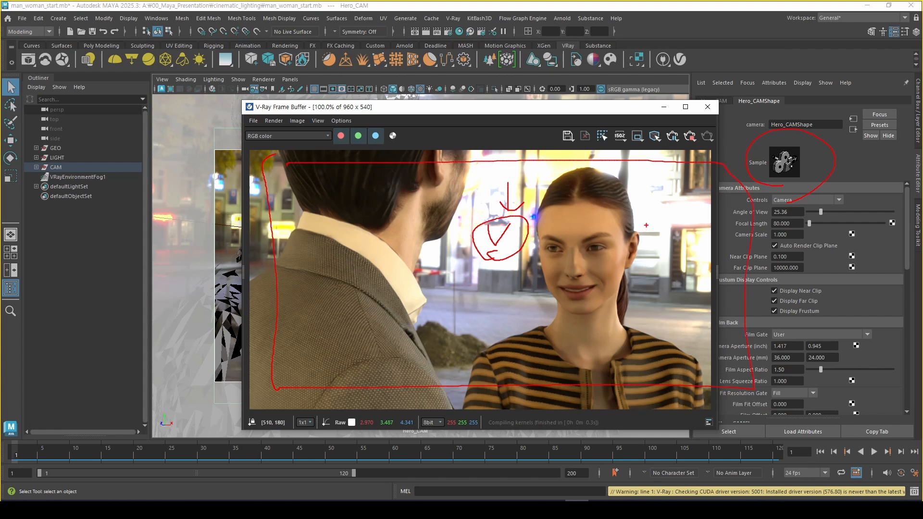
mouse_move(649, 198)
mouse_down()
mouse_move(673, 223)
mouse_move(662, 245)
mouse_up()
drag(645, 239, 680, 239)
mouse_move(683, 196)
mouse_down()
mouse_move(693, 225)
mouse_move(639, 217)
mouse_move(673, 245)
mouse_up()
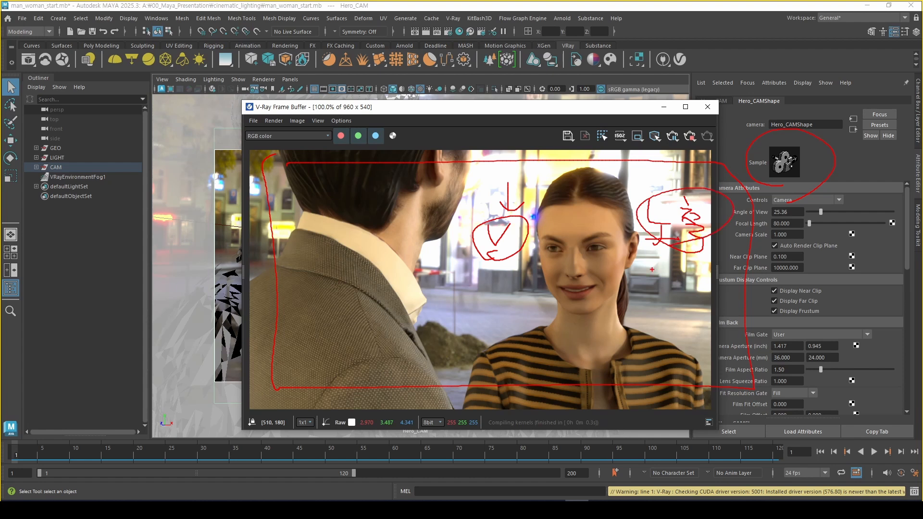
mouse_move(584, 212)
mouse_down()
mouse_move(561, 237)
mouse_move(598, 212)
mouse_up()
mouse_move(380, 187)
mouse_down()
mouse_move(358, 222)
mouse_move(398, 188)
mouse_up()
mouse_move(576, 230)
mouse_down()
mouse_move(596, 303)
mouse_move(603, 213)
mouse_up()
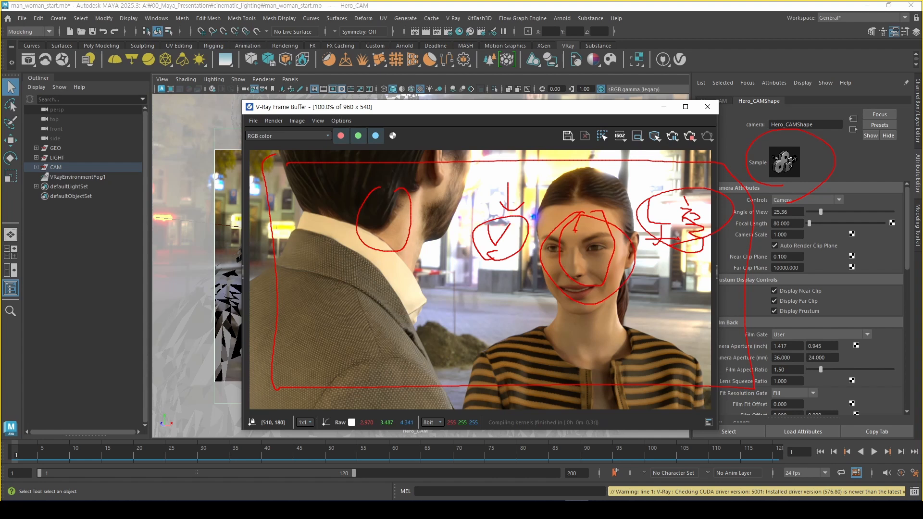
mouse_move(637, 259)
mouse_down()
mouse_move(695, 258)
mouse_move(625, 183)
mouse_move(626, 254)
mouse_up()
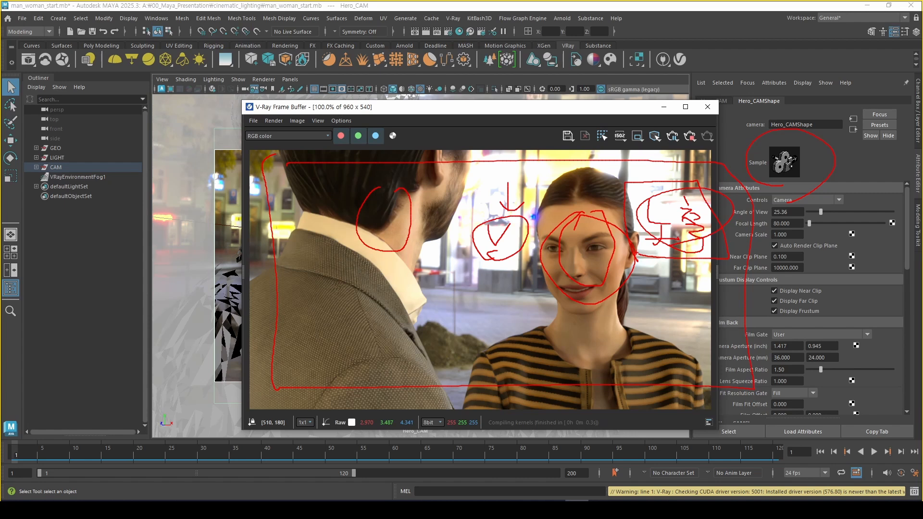
key(Escape)
drag(543, 112, 548, 91)
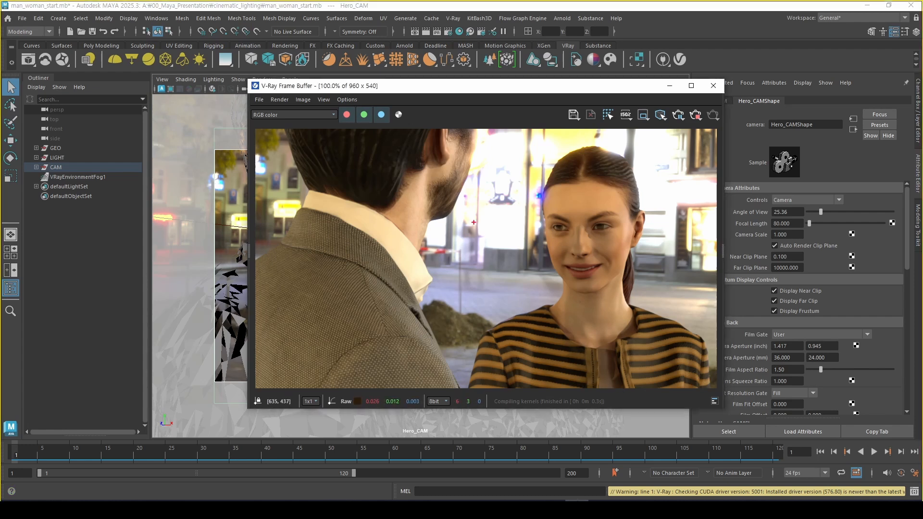
mouse_move(465, 207)
mouse_down()
mouse_move(505, 248)
mouse_move(511, 219)
mouse_move(512, 232)
mouse_move(452, 198)
mouse_move(445, 226)
mouse_move(477, 253)
mouse_up()
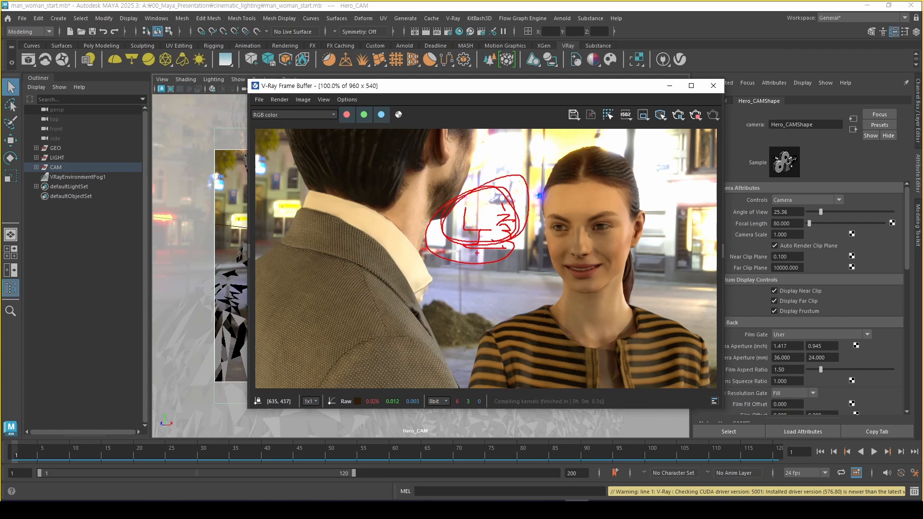
key(Escape)
- Move the frame buffer clear of the scene hierarchy, expand the LIGHT group and show ENV_Light's attributes
drag(483, 88, 369, 131)
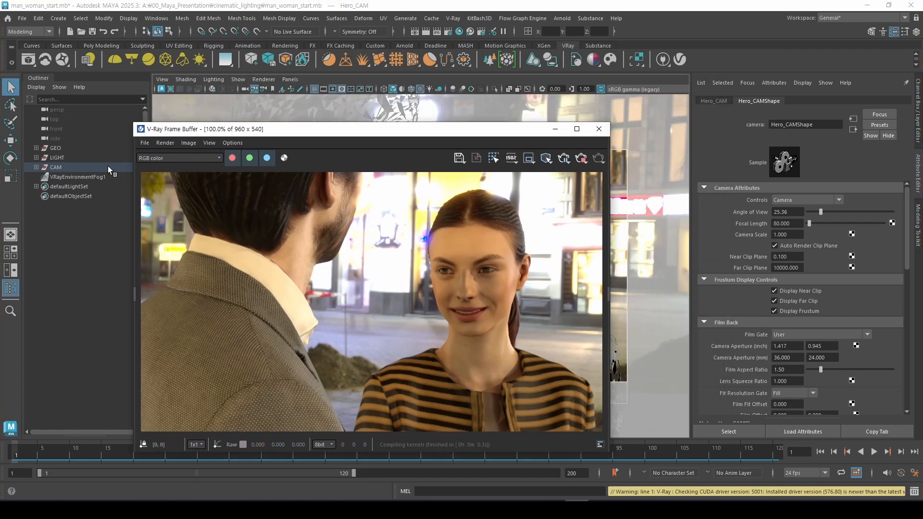
click(36, 157)
click(87, 168)
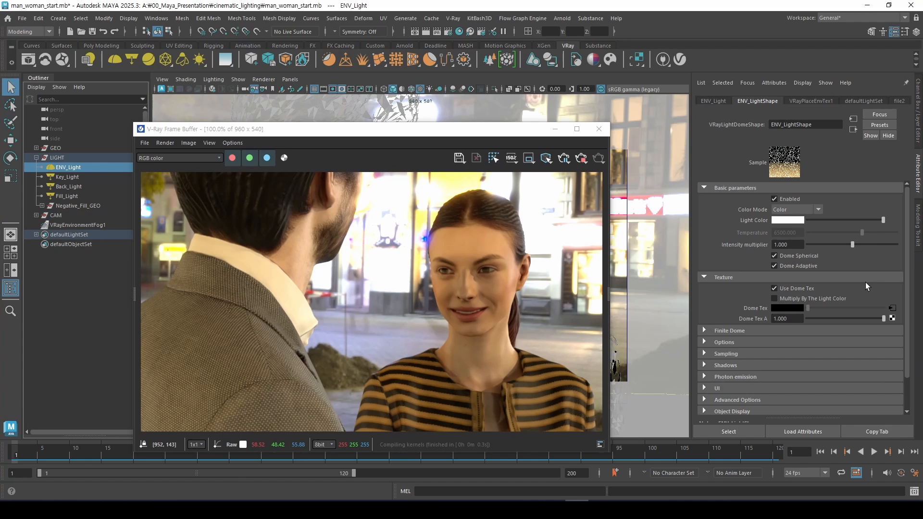
mouse_move(859, 348)
mouse_down()
mouse_move(885, 317)
mouse_move(796, 385)
mouse_up()
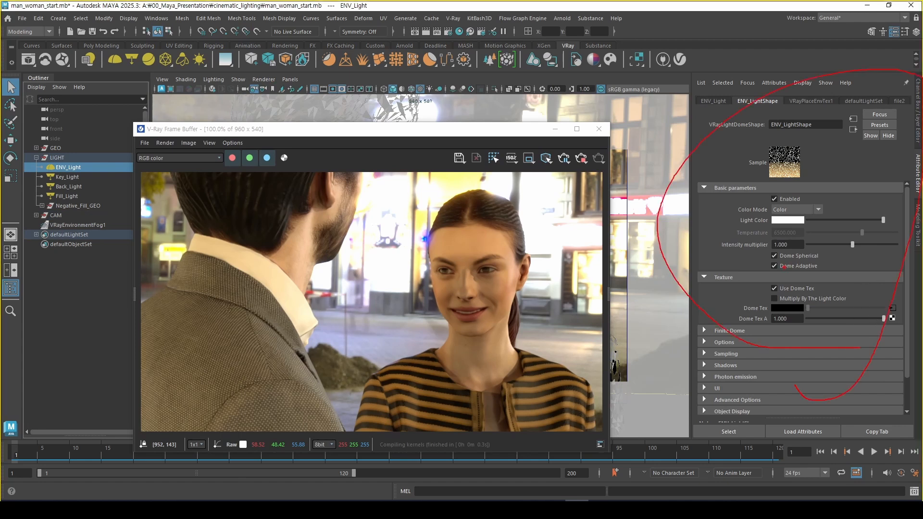
mouse_move(775, 258)
mouse_down()
mouse_move(758, 227)
mouse_move(795, 224)
mouse_up()
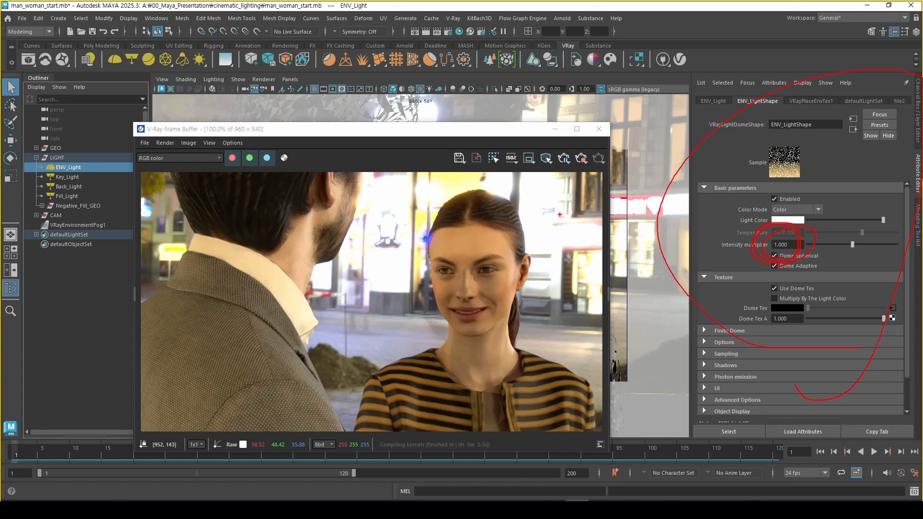
drag(558, 253, 536, 235)
drag(587, 232, 557, 253)
drag(554, 188, 555, 221)
mouse_move(546, 210)
mouse_down()
mouse_move(555, 221)
mouse_move(567, 215)
mouse_up()
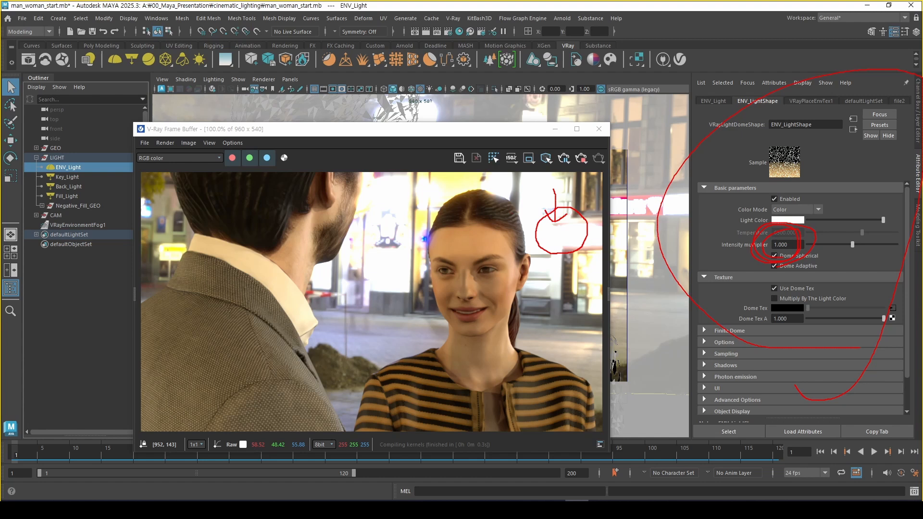
key(Escape)
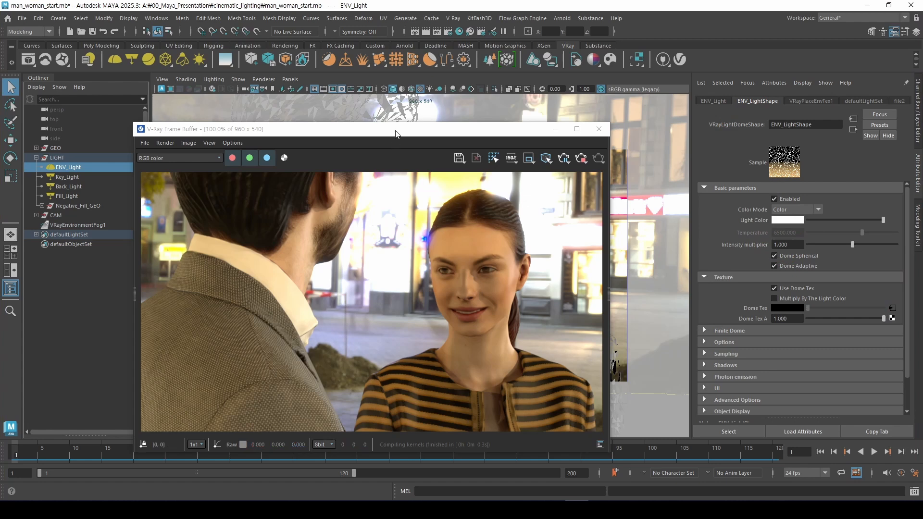
- Select the Hero_CAM camera and check the Physical camera option among its V-Ray attributes
drag(397, 131, 411, 129)
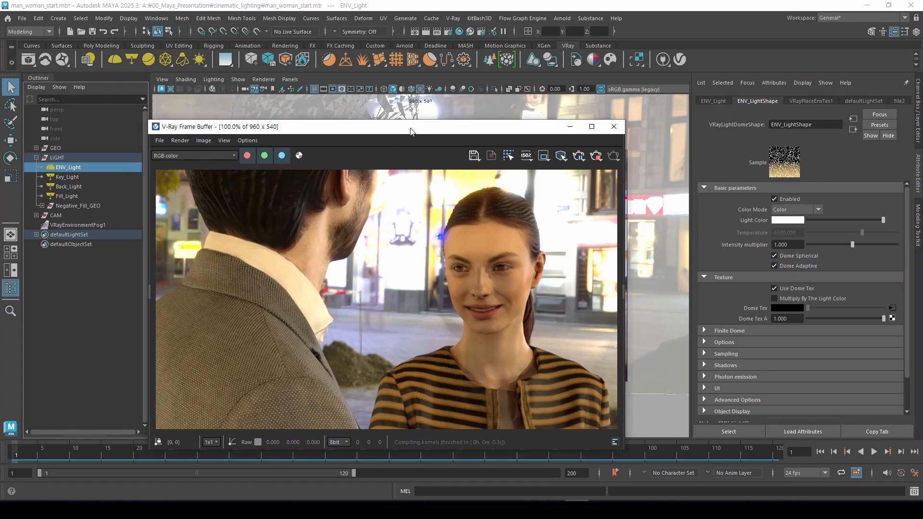
click(244, 90)
click(774, 82)
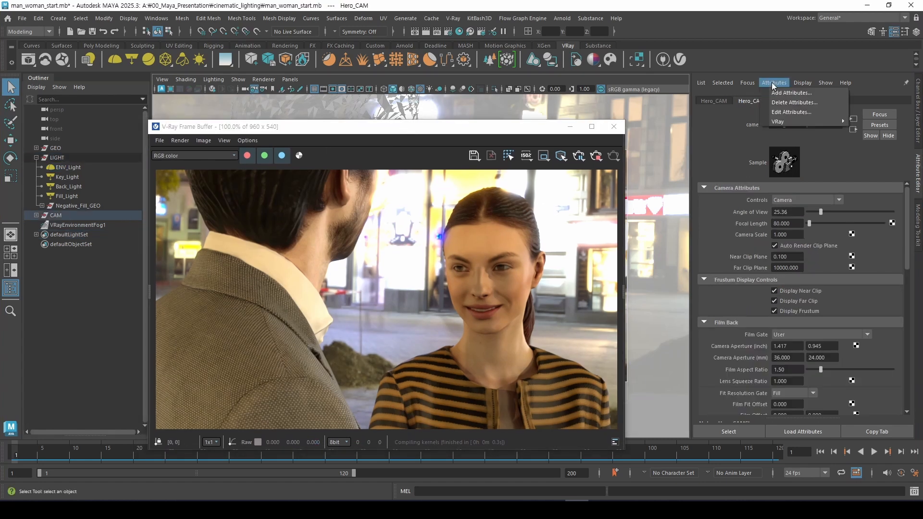
mouse_move(791, 124)
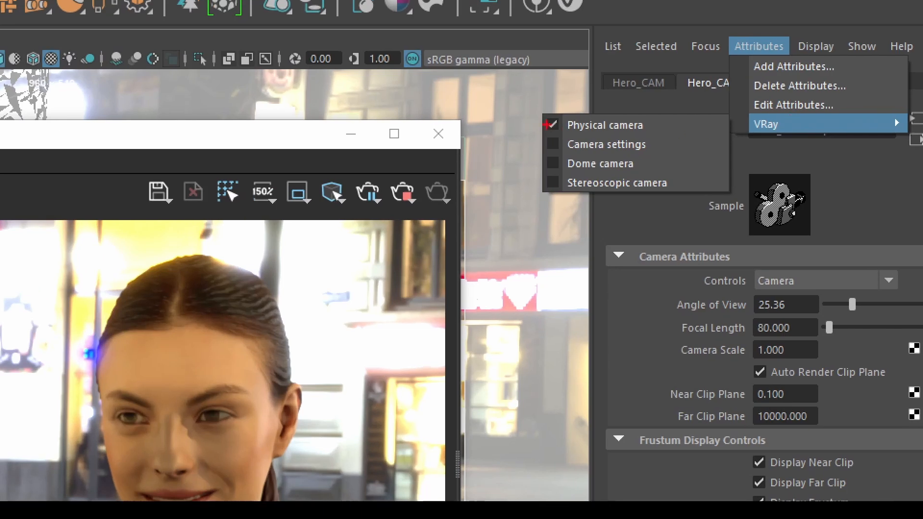
mouse_move(655, 112)
mouse_down()
mouse_move(663, 129)
mouse_move(674, 109)
mouse_up()
mouse_move(557, 99)
mouse_down()
mouse_move(500, 116)
mouse_move(527, 87)
mouse_move(558, 84)
mouse_up()
drag(817, 78, 698, 127)
drag(733, 100, 778, 142)
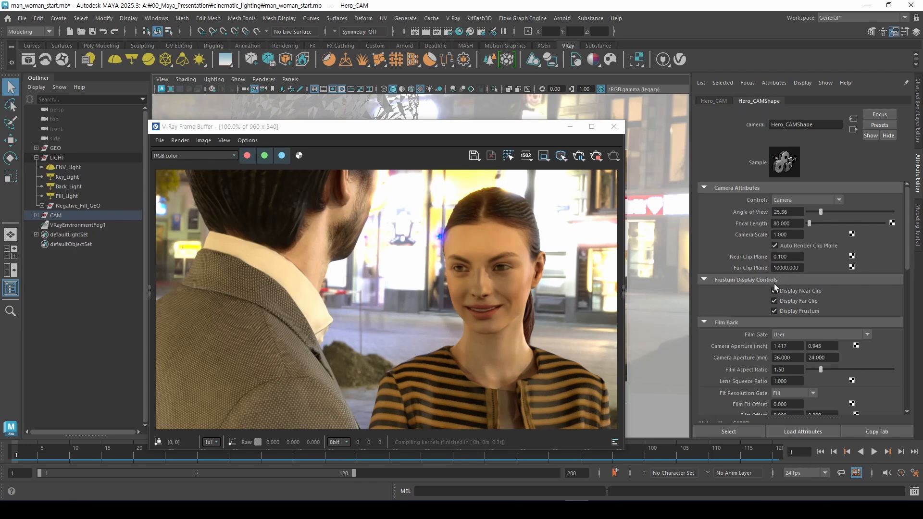
- Expand Hero_CAM's Extra V-Ray Attributes and enable Treat as VRay Physical camera
scroll(774, 283, down, 15)
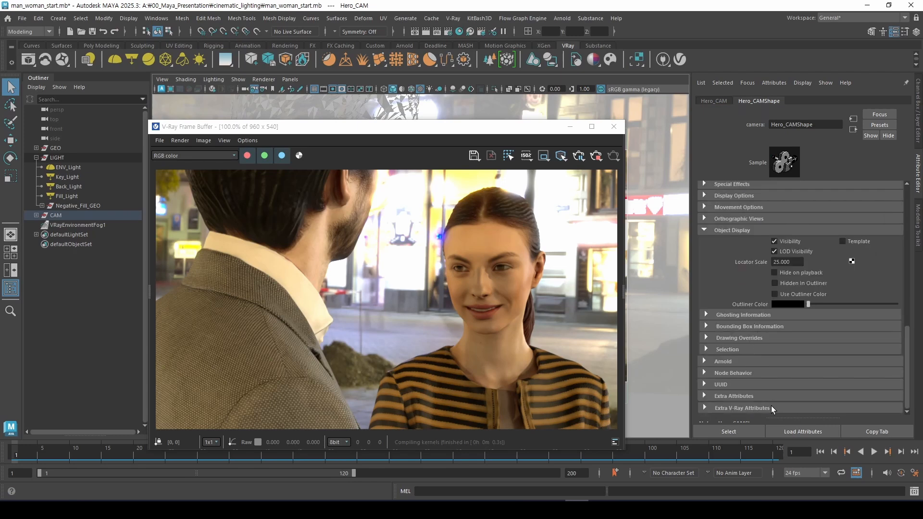
click(771, 406)
scroll(780, 399, down, 5)
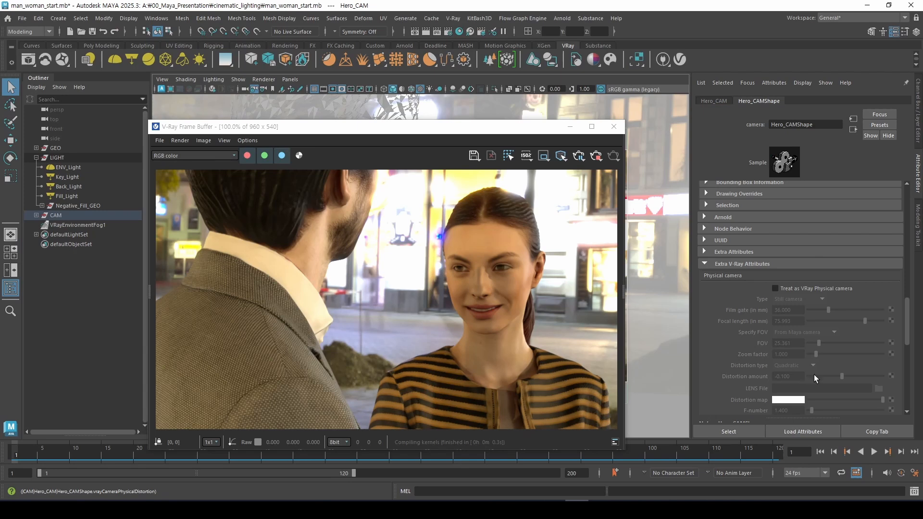
click(811, 290)
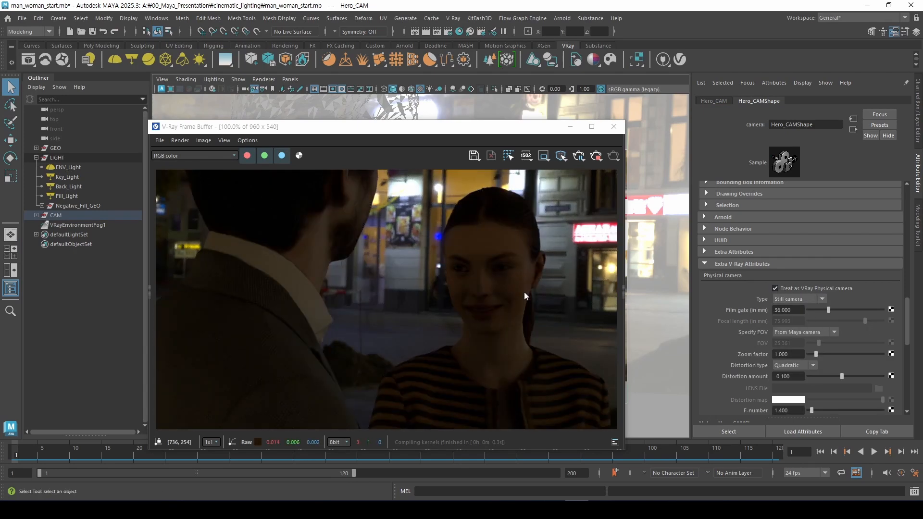
- Try Hero_CAM exposure values of 12, 13 and 14 in the live render, ending on 13
scroll(743, 340, down, 6)
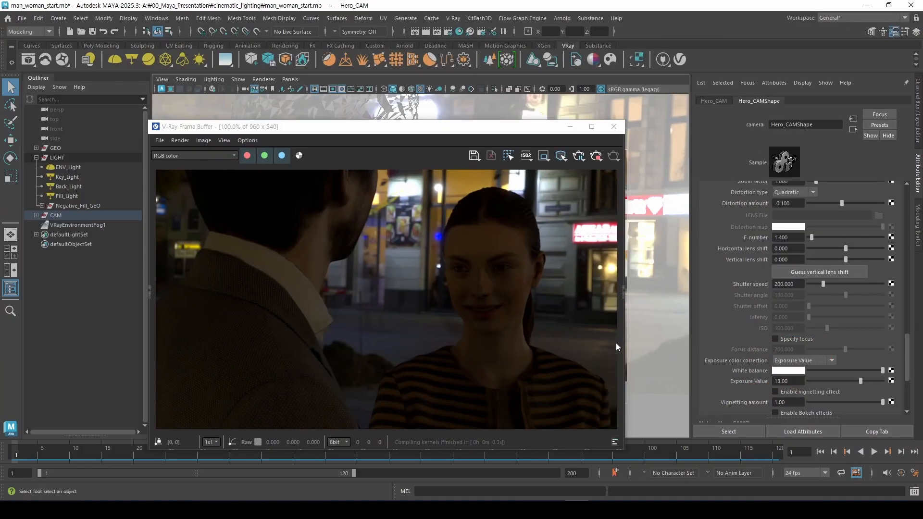
double_click(733, 371)
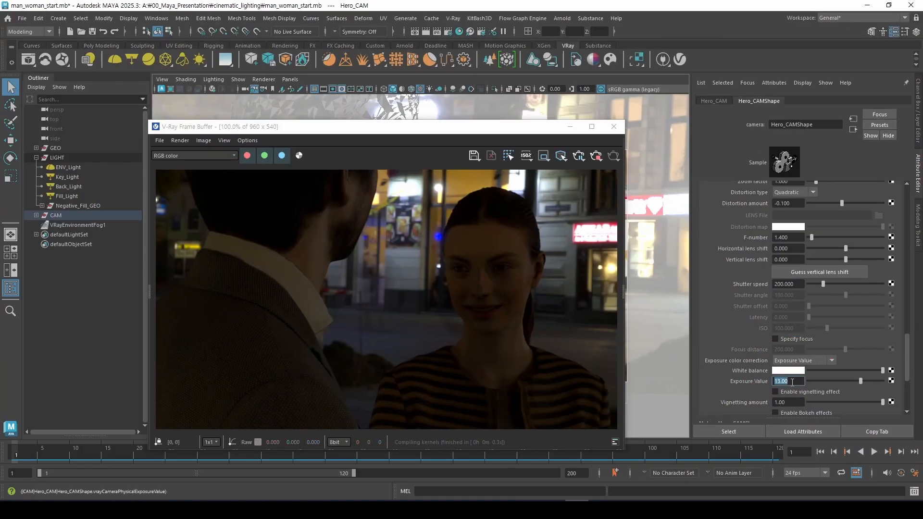
text(12)
key(Return)
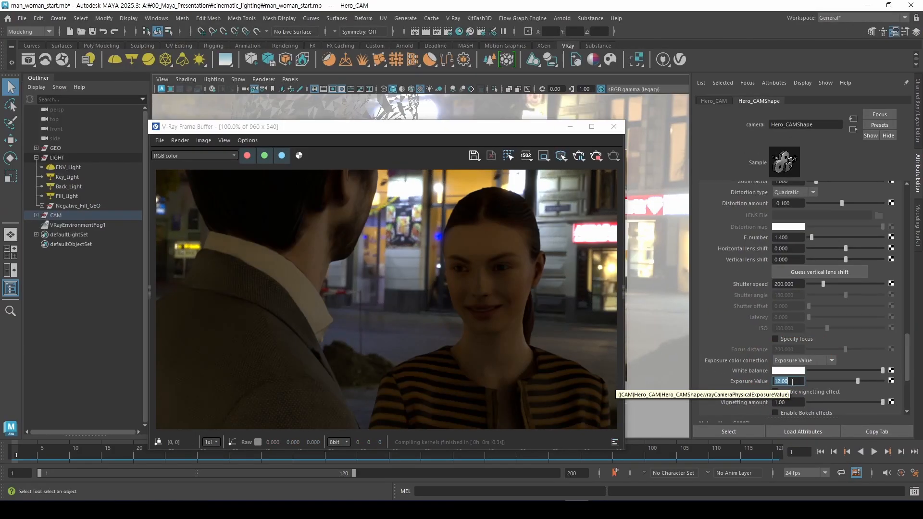
text(13)
key(Return)
text(14)
key(Return)
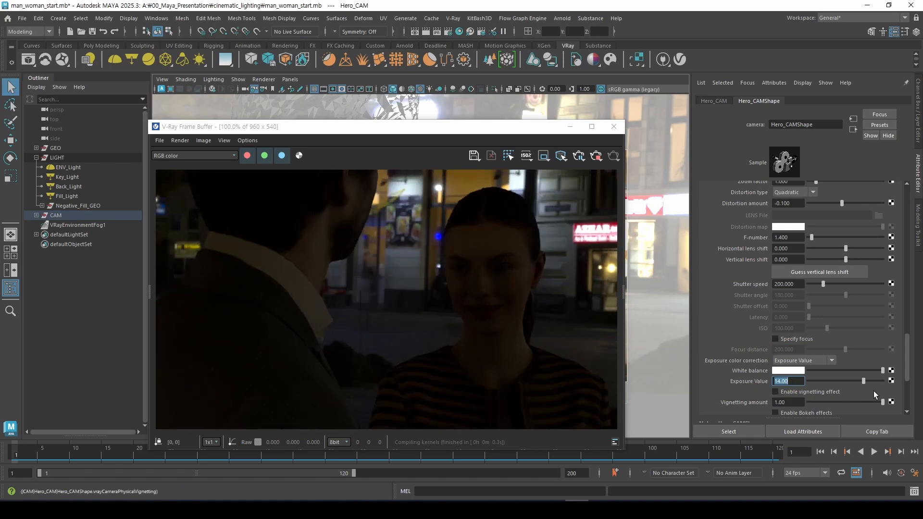
text(13)
key(Return)
click(530, 295)
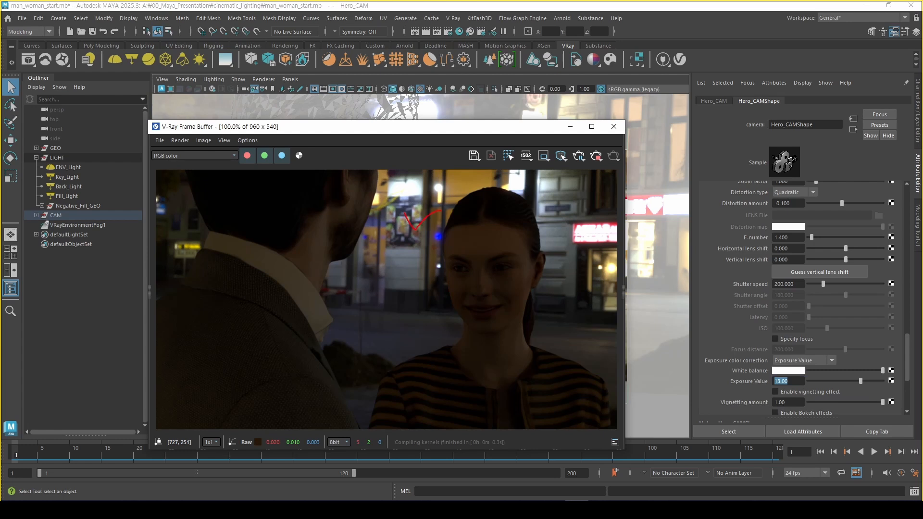
mouse_move(575, 217)
mouse_down()
mouse_move(594, 228)
mouse_move(602, 248)
mouse_up()
mouse_move(409, 225)
mouse_down()
mouse_move(442, 191)
mouse_move(427, 216)
mouse_up()
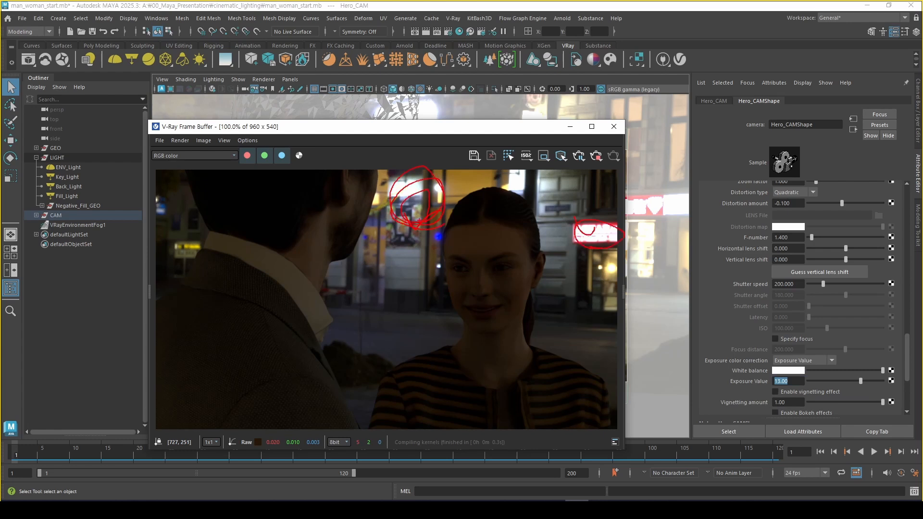
mouse_move(399, 268)
mouse_down()
mouse_move(417, 250)
mouse_move(404, 262)
mouse_up()
drag(601, 268, 602, 280)
mouse_move(441, 225)
mouse_down()
mouse_move(438, 331)
mouse_move(470, 225)
mouse_up()
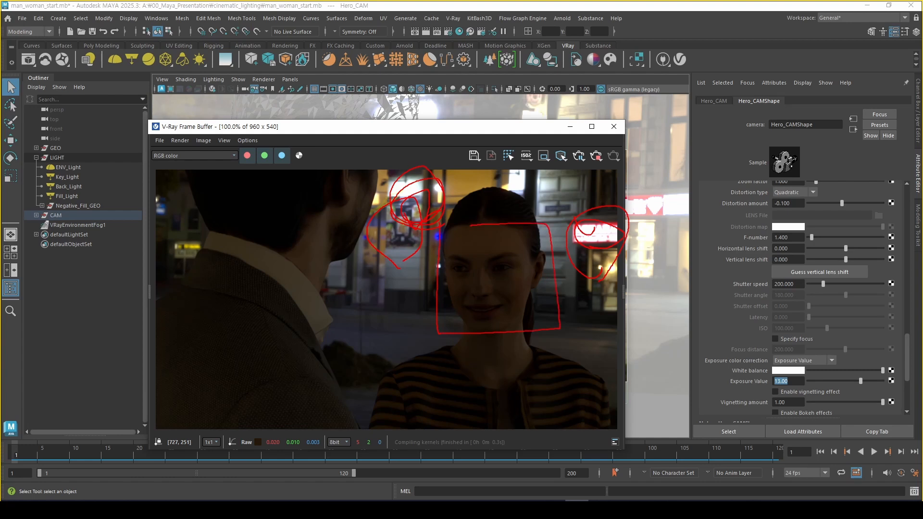
mouse_move(240, 170)
mouse_down()
mouse_move(367, 304)
mouse_move(260, 183)
mouse_up()
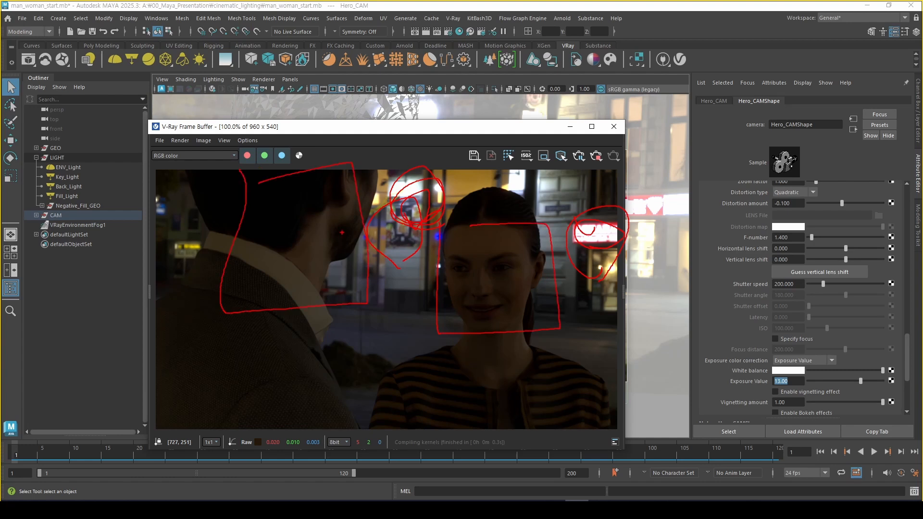
key(Escape)
drag(449, 127, 465, 111)
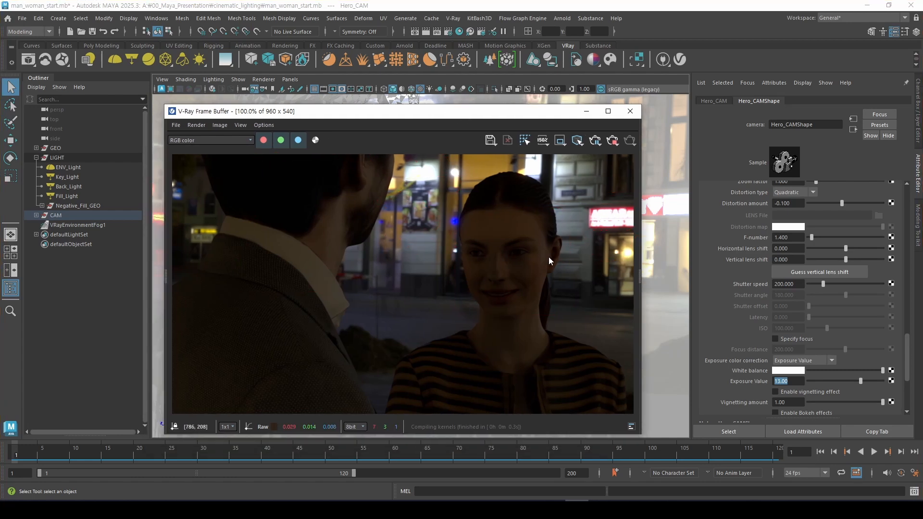
key(ctrl+2)
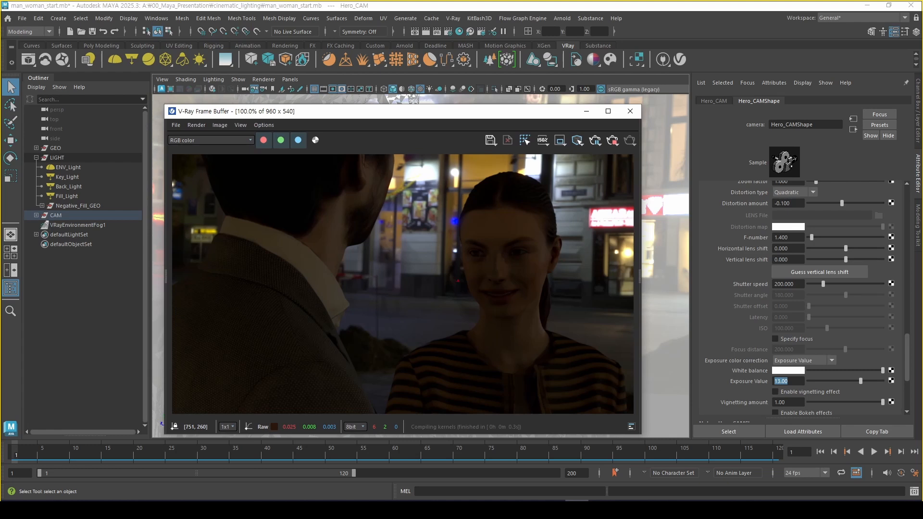
mouse_move(559, 168)
mouse_down()
mouse_move(564, 190)
mouse_move(587, 175)
mouse_move(552, 173)
mouse_move(604, 214)
mouse_up()
drag(381, 214, 447, 246)
mouse_move(429, 226)
mouse_down()
mouse_move(447, 248)
mouse_move(422, 252)
mouse_up()
drag(575, 298, 527, 278)
drag(545, 273, 539, 295)
mouse_move(585, 169)
mouse_down()
mouse_move(541, 201)
mouse_move(573, 204)
mouse_up()
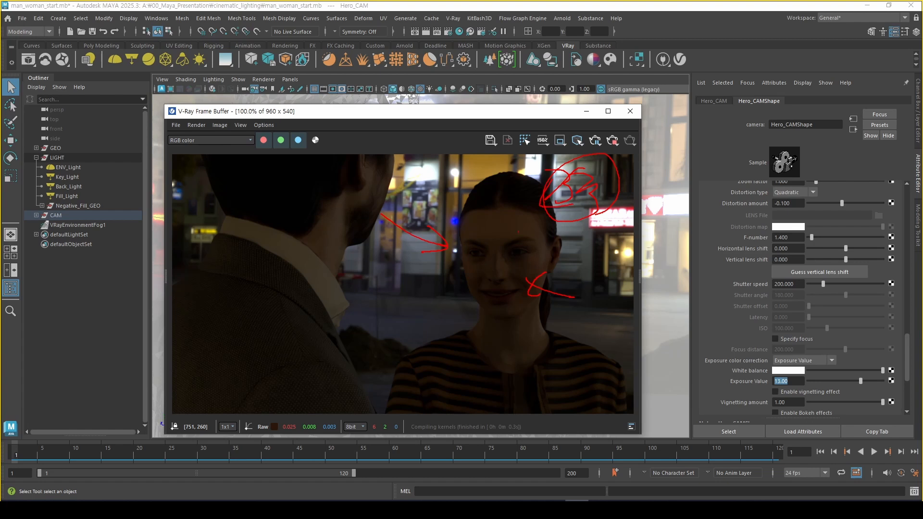
drag(474, 294, 548, 250)
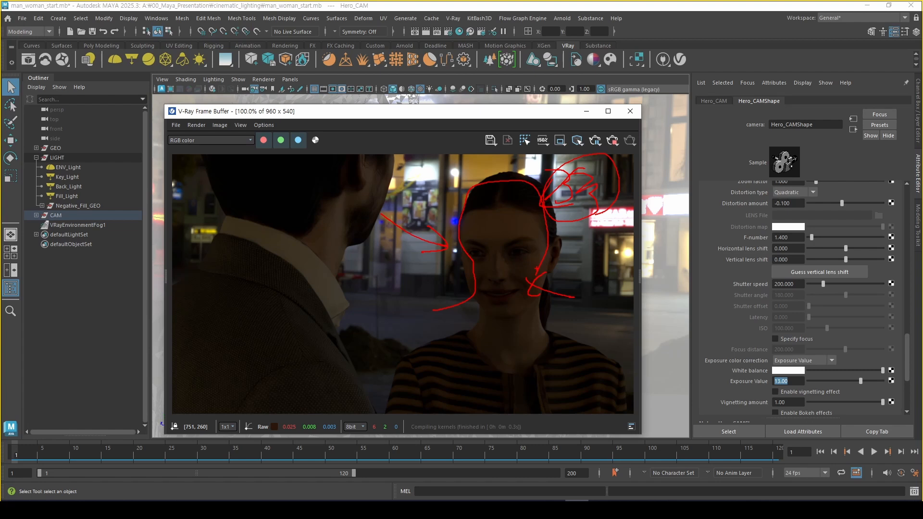
key(Escape)
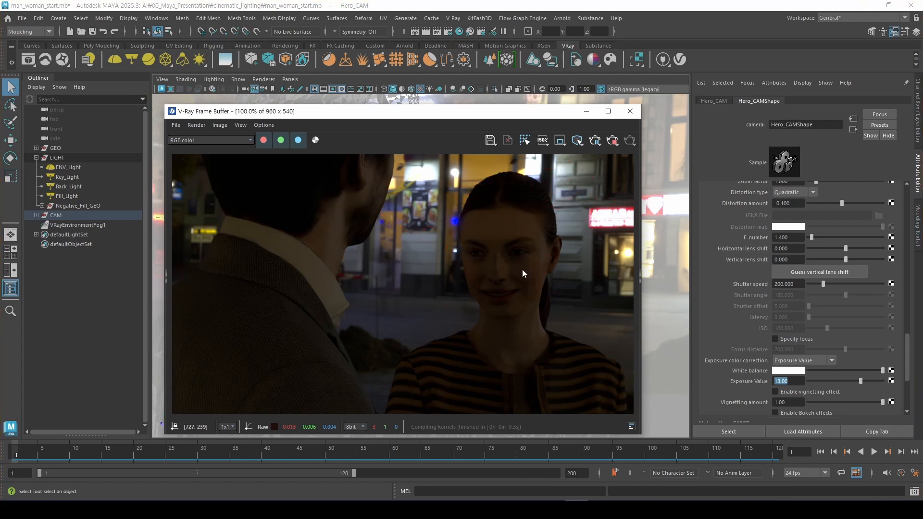
drag(411, 117, 463, 125)
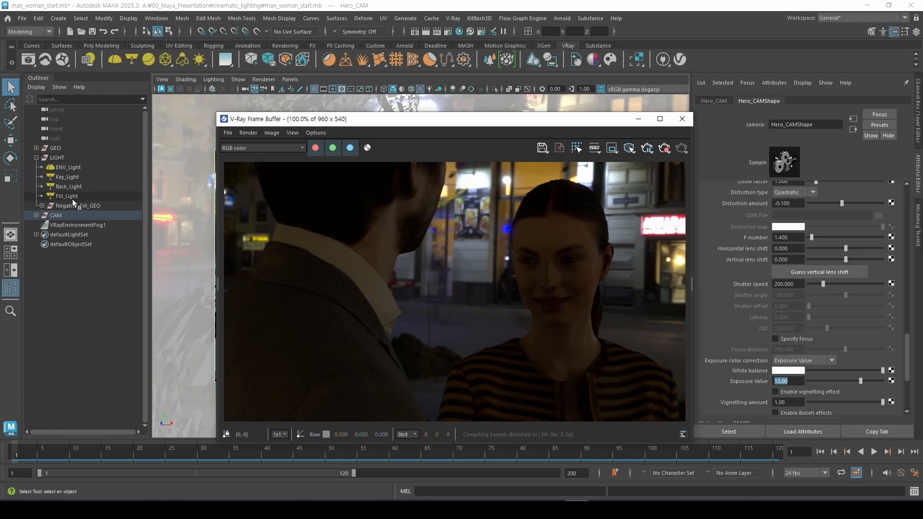
- Select Key_Light, bring it into the live render and move the frame buffer off the scene view
click(67, 177)
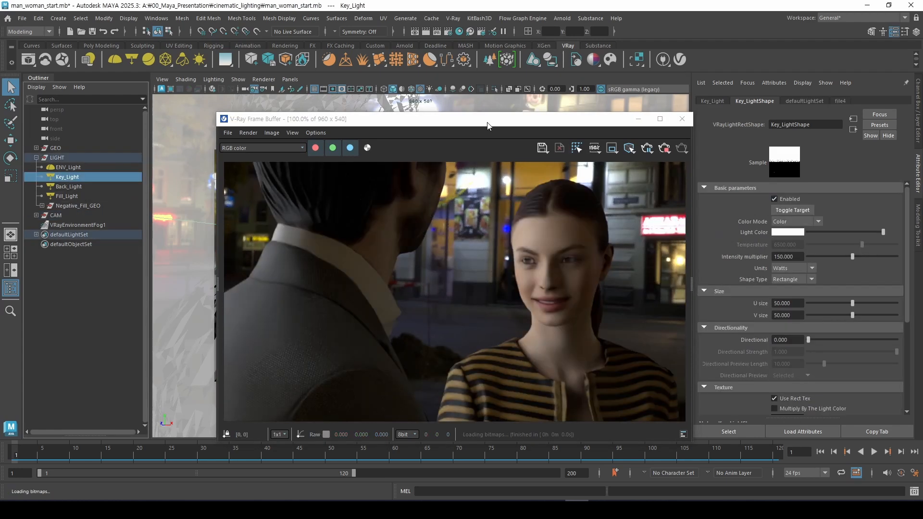
drag(488, 124, 628, 115)
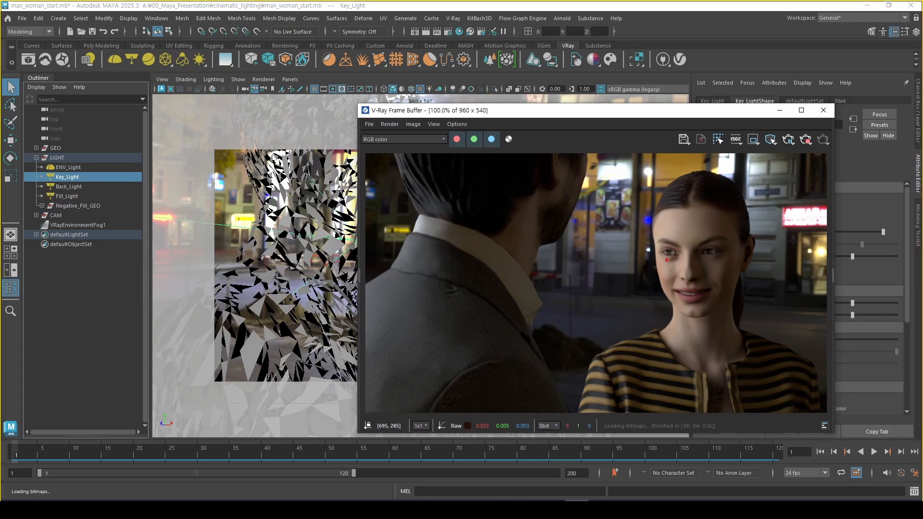
mouse_move(574, 209)
mouse_down()
mouse_move(544, 401)
mouse_move(721, 291)
mouse_move(601, 192)
mouse_move(648, 220)
mouse_up()
mouse_move(615, 176)
mouse_down()
mouse_move(605, 303)
mouse_move(770, 207)
mouse_move(620, 166)
mouse_up()
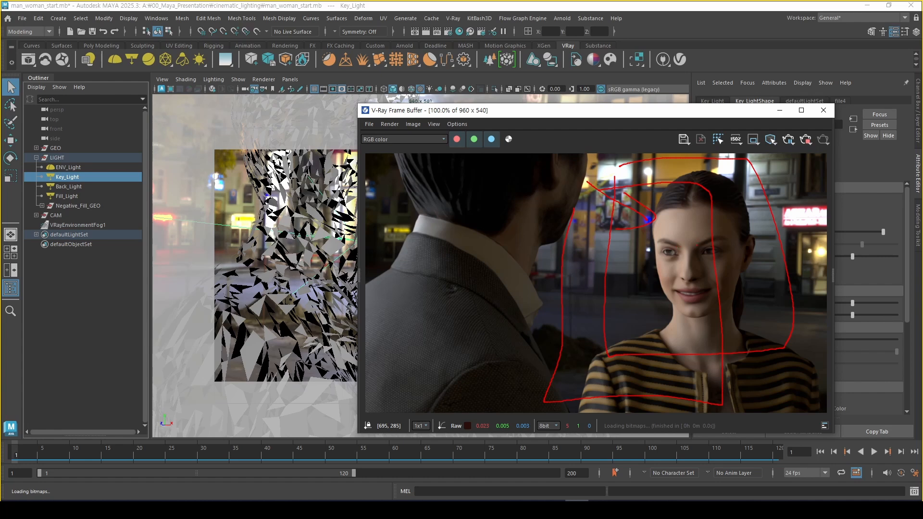
mouse_move(691, 154)
mouse_down()
mouse_move(693, 204)
mouse_move(710, 195)
mouse_move(690, 205)
mouse_move(659, 268)
mouse_up()
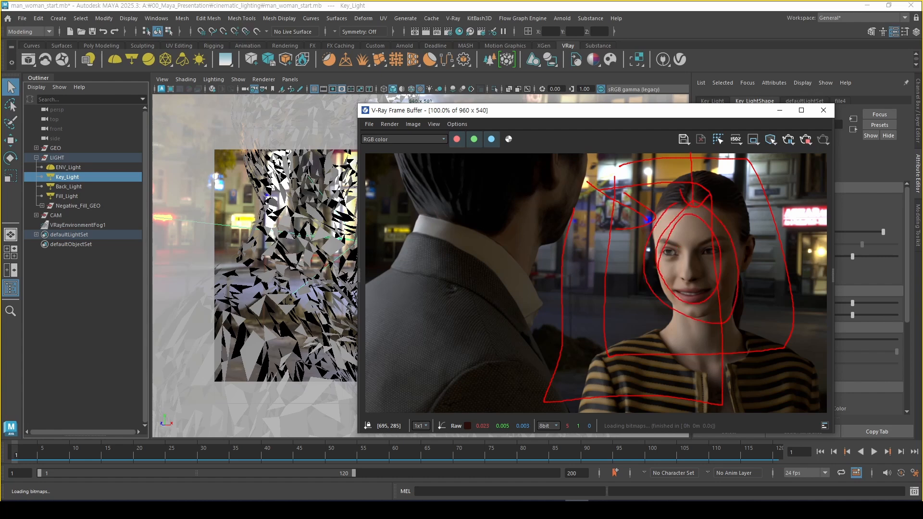
key(Escape)
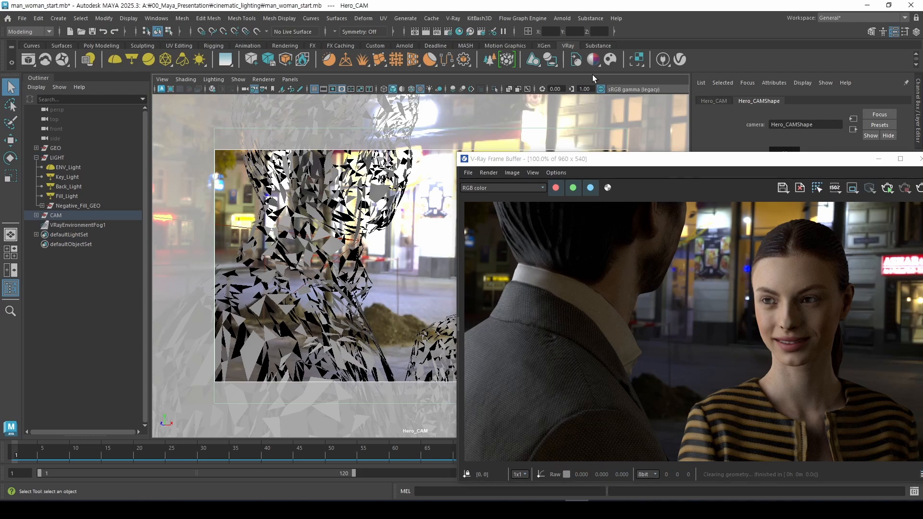
- Switch the viewport to the perspective view and frame Key_Light to examine its placement beside the two characters
key(space)
drag(422, 172, 423, 136)
alt+drag(354, 276, 315, 288)
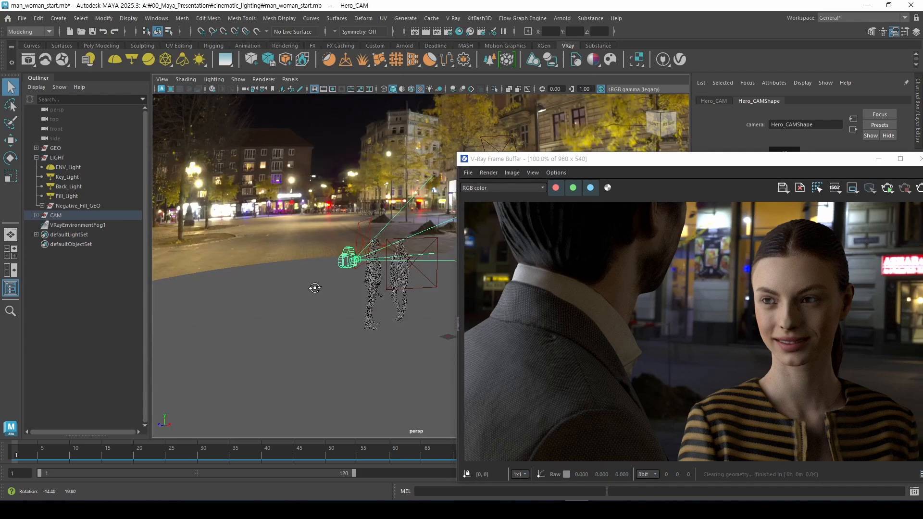
click(64, 176)
key(f)
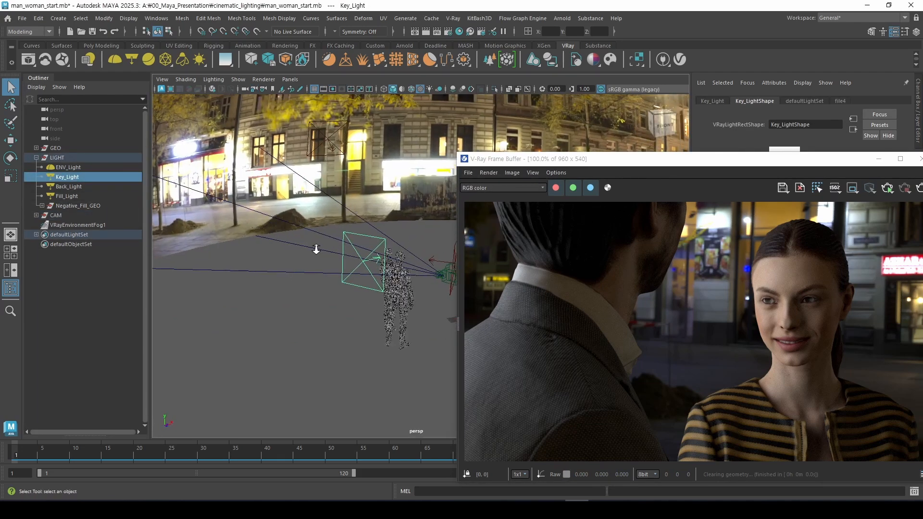
alt+right_drag(316, 250, 412, 308)
alt+drag(412, 307, 379, 308)
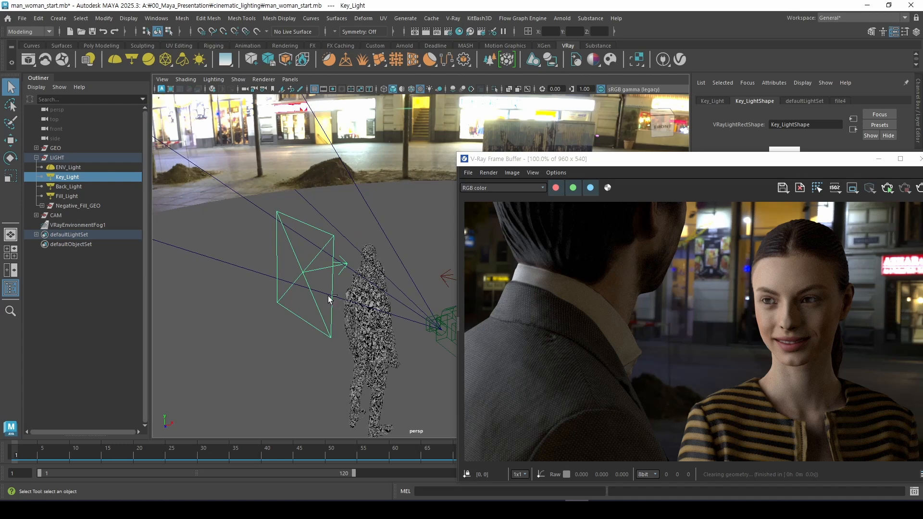
mouse_move(316, 277)
mouse_down()
mouse_move(362, 265)
mouse_move(354, 283)
mouse_up()
- Uncover Key_Light's attributes, restart the interactive render and isolate the selected light with the Isolate Selected debug mode
drag(556, 163, 299, 89)
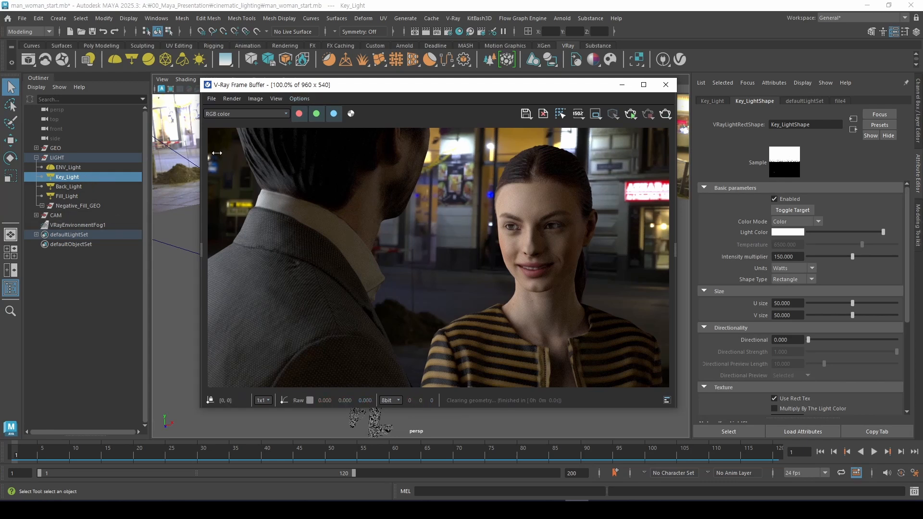
click(630, 114)
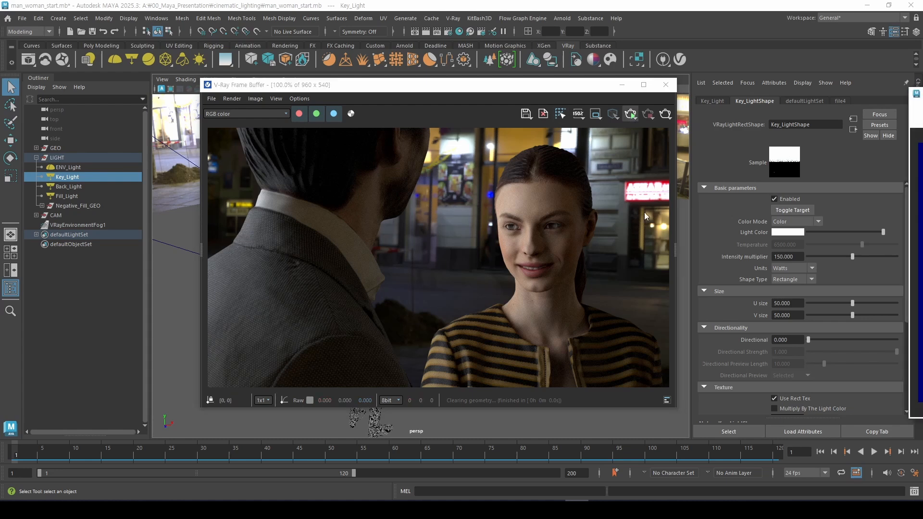
click(614, 117)
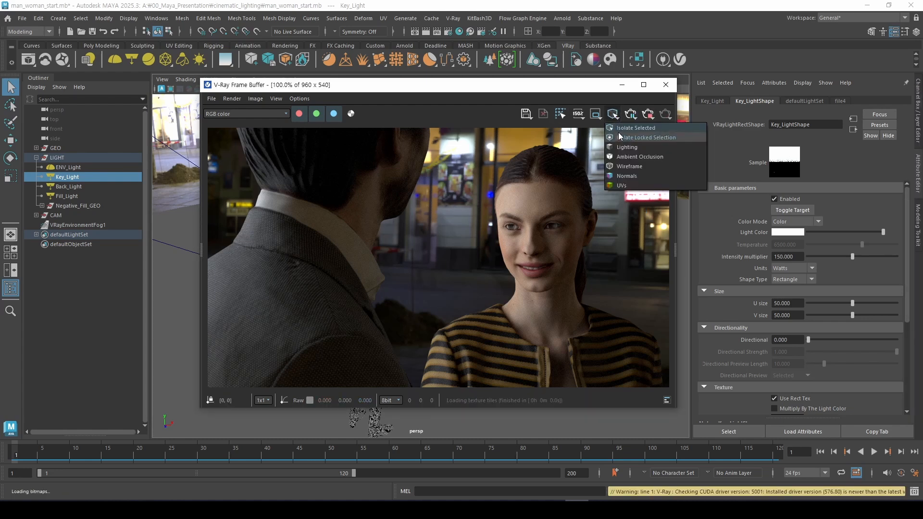
click(630, 128)
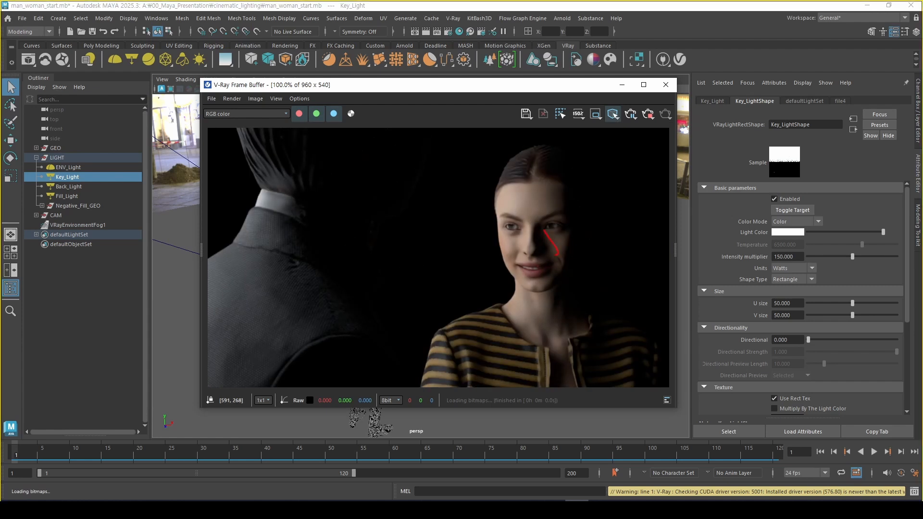
drag(557, 255, 539, 254)
drag(496, 211, 514, 235)
key(Escape)
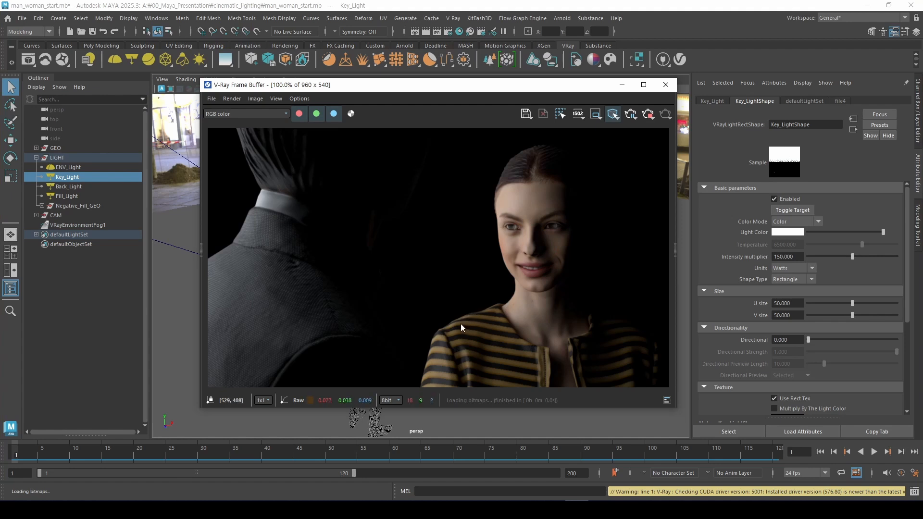
key(ctrl+2)
mouse_move(412, 139)
mouse_down()
mouse_move(361, 315)
mouse_move(556, 260)
mouse_move(371, 162)
mouse_move(486, 237)
mouse_move(474, 238)
mouse_up()
drag(465, 214, 454, 253)
mouse_move(236, 254)
mouse_down()
mouse_move(268, 351)
mouse_move(242, 251)
mouse_move(223, 266)
mouse_move(214, 308)
mouse_move(251, 300)
mouse_up()
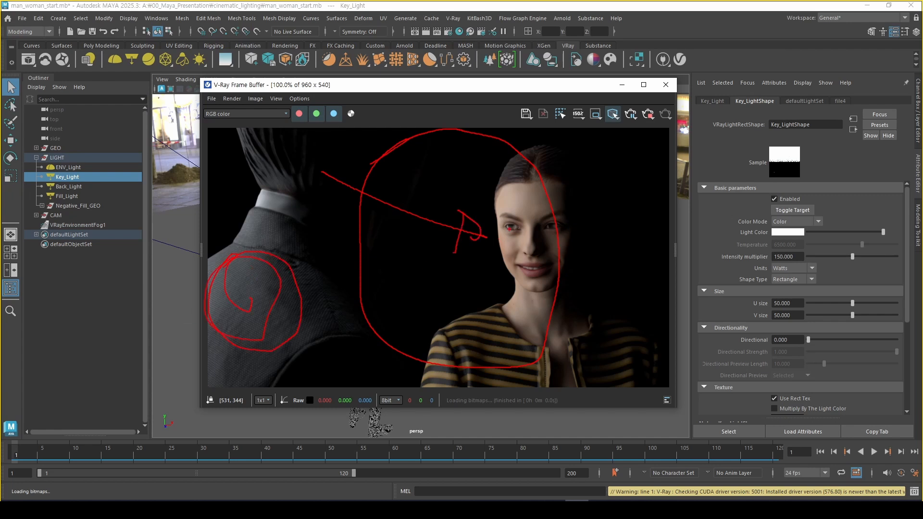
drag(498, 200, 542, 198)
drag(245, 265, 304, 224)
drag(218, 306, 291, 366)
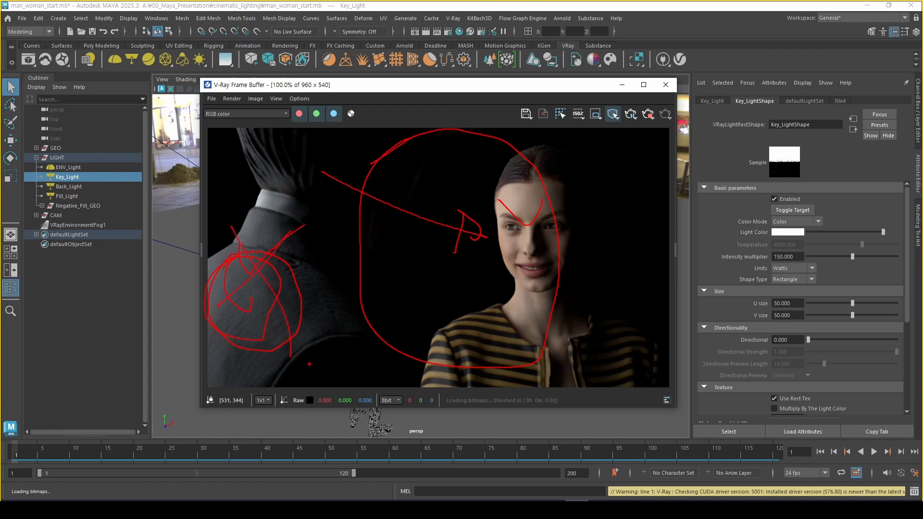
key(Escape)
- Move the frame buffer off the perspective view and expand the Negative_Fill_GEO group in the scene hierarchy
mouse_move(444, 88)
mouse_down()
mouse_move(483, 105)
mouse_move(682, 126)
mouse_up()
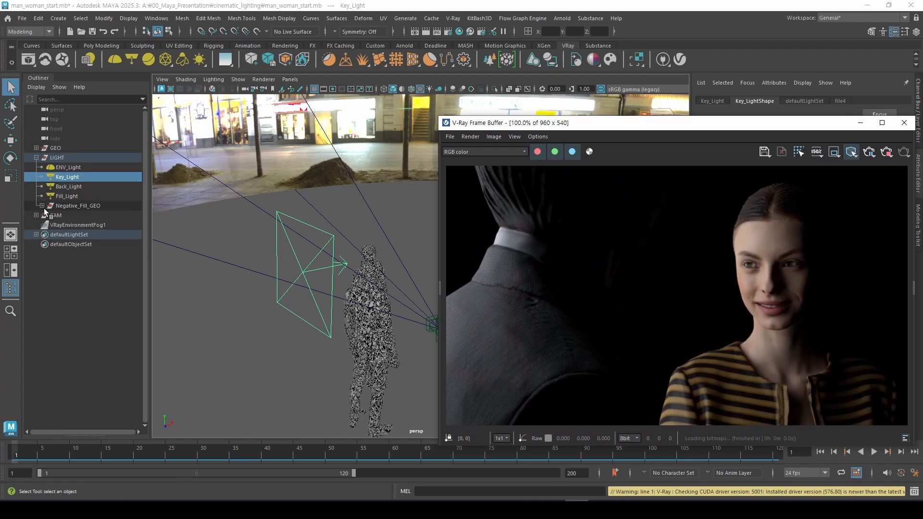
click(42, 206)
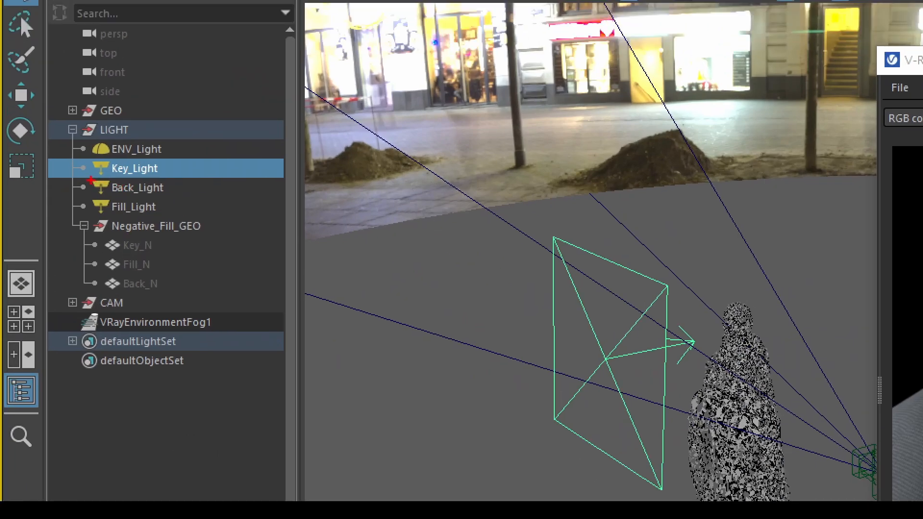
drag(91, 182, 220, 181)
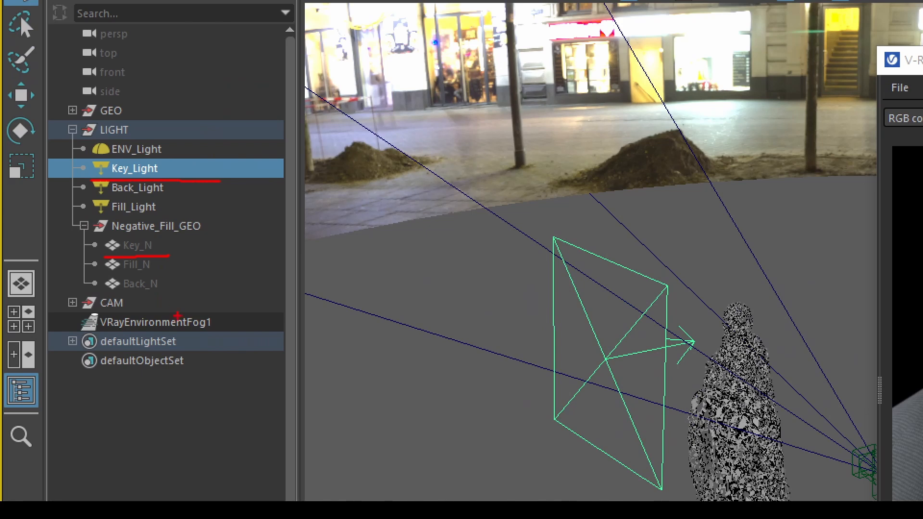
mouse_move(141, 254)
mouse_down()
mouse_move(113, 262)
mouse_move(148, 256)
mouse_up()
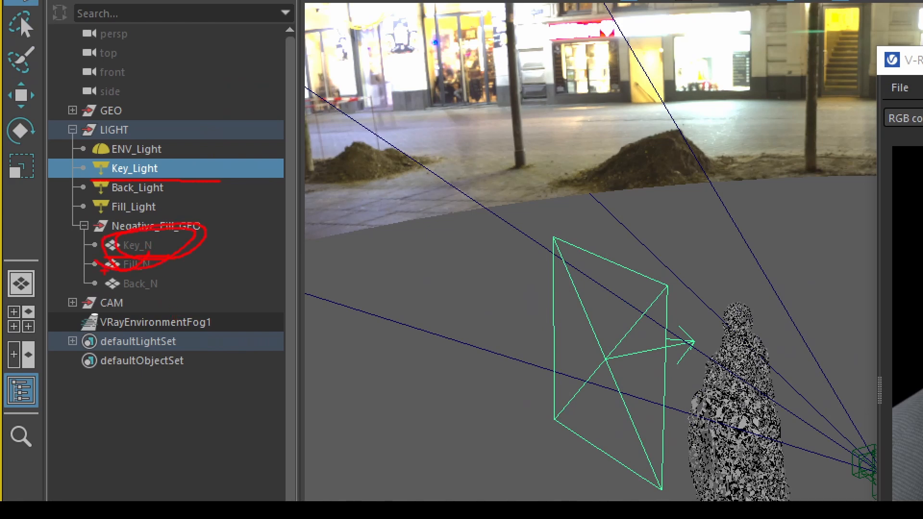
key(Escape)
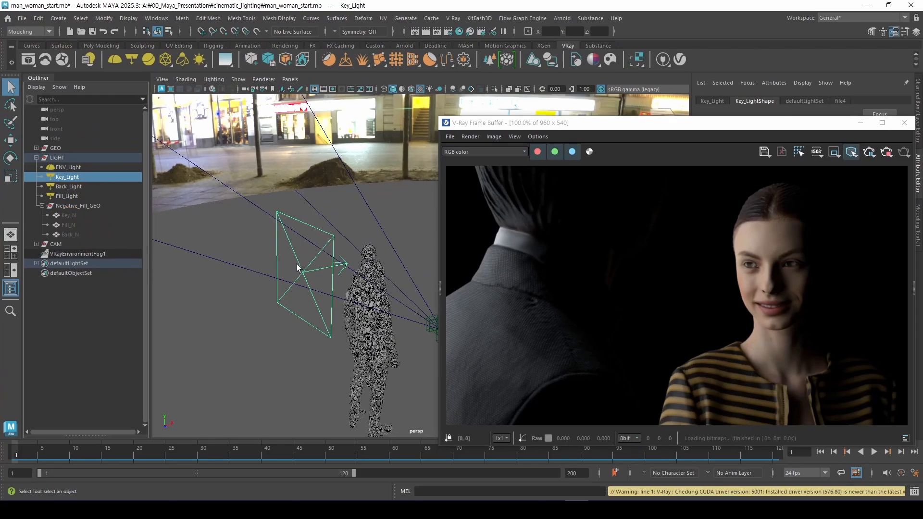
key(ctrl+2)
mouse_move(323, 289)
mouse_down()
mouse_move(312, 373)
mouse_move(409, 361)
mouse_move(404, 383)
mouse_up()
drag(362, 384, 301, 375)
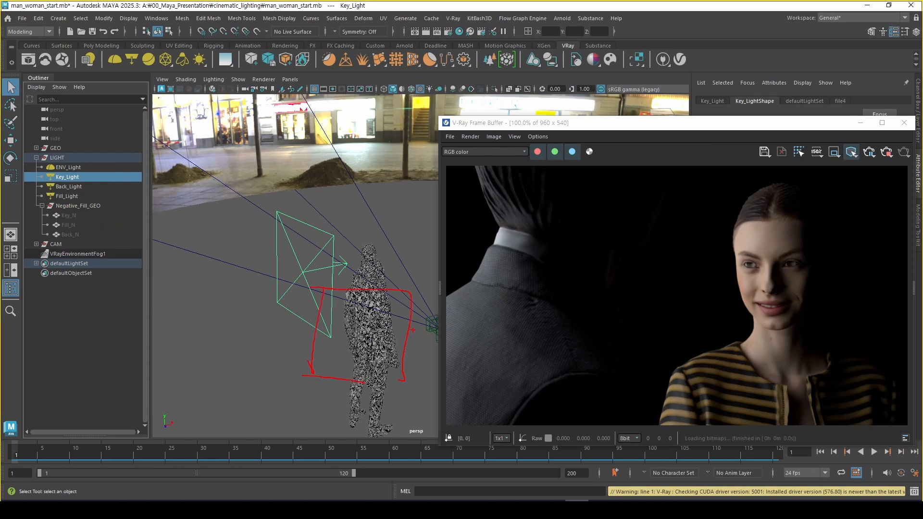
key(Escape)
- Unhide the Key_N negative fill plane in front of Key_Light and turn off Isolate Selected in the render
click(112, 215)
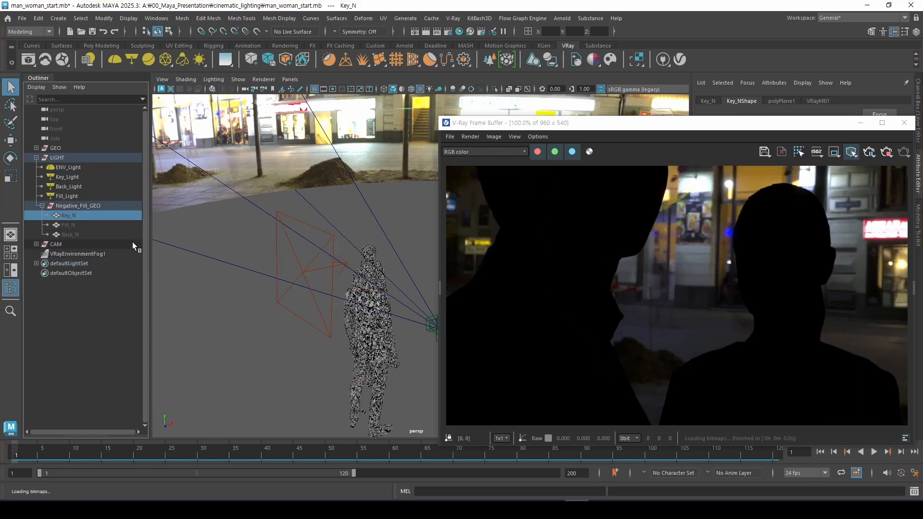
key(shift+h)
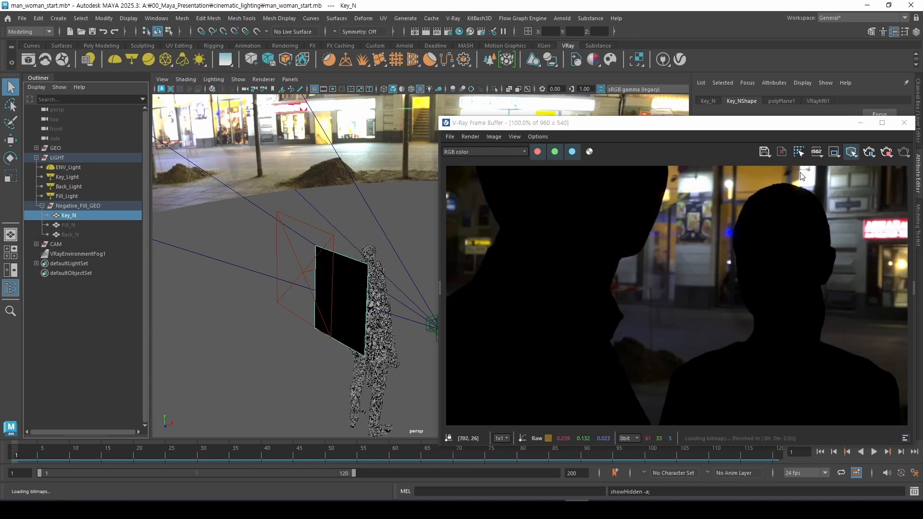
click(852, 153)
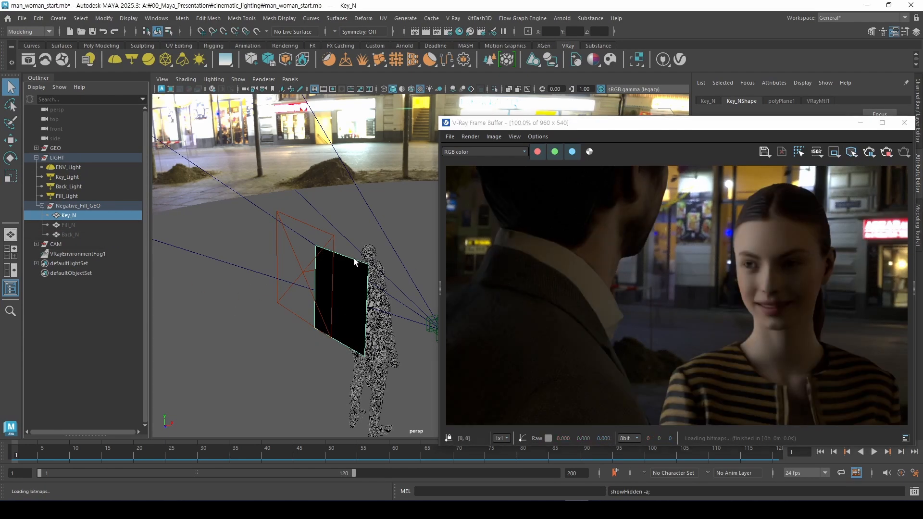
alt+drag(354, 259, 329, 258)
alt+drag(347, 296, 269, 269)
- Select Key_Light and isolate its contribution in the live render with Isolate Locked Selection
click(91, 177)
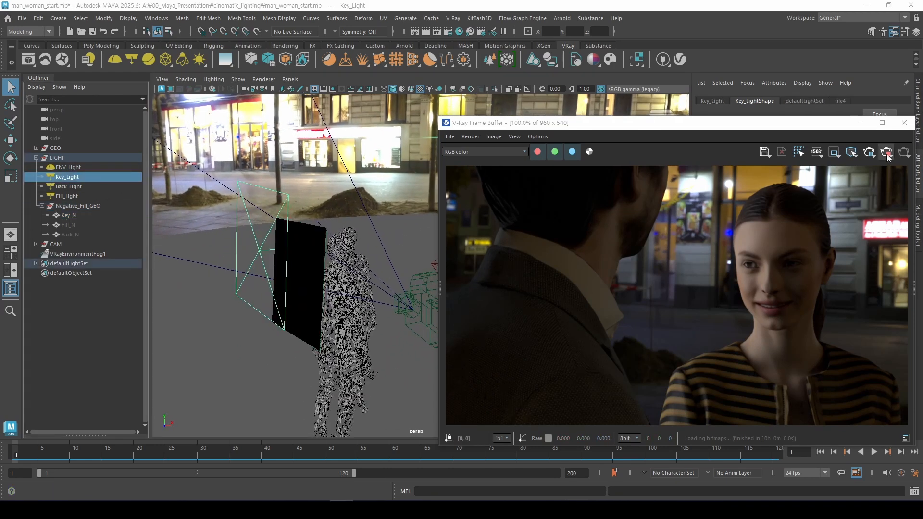
click(852, 152)
click(850, 176)
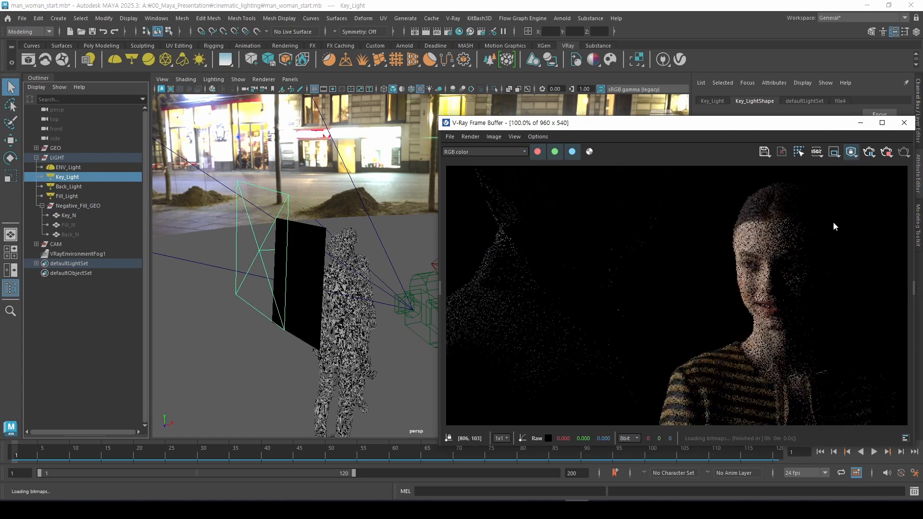
- Hide the Key_N plane and show it again to compare the isolated key light with and without it
click(296, 258)
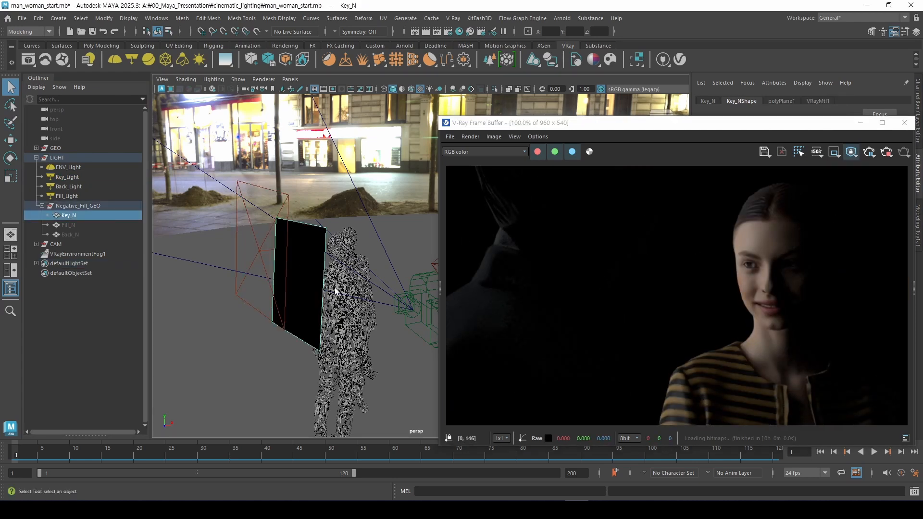
key(ctrl+h)
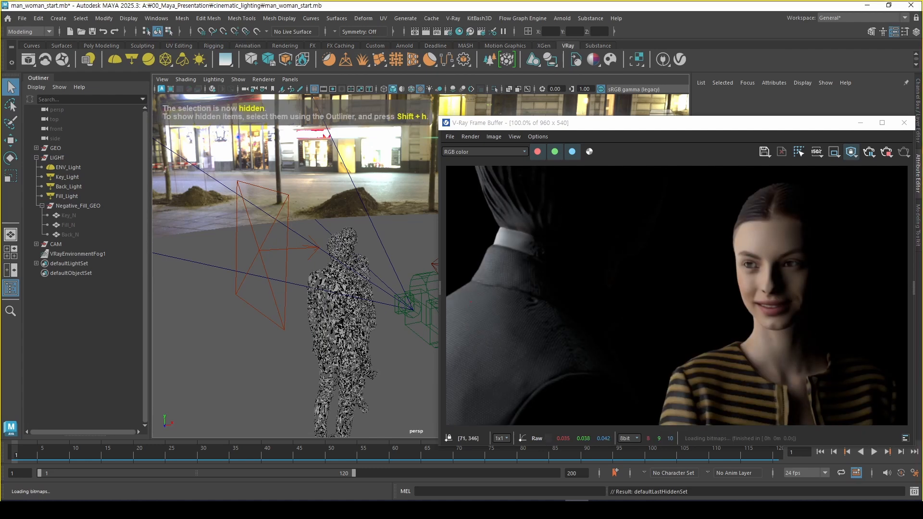
click(90, 217)
key(shift+h)
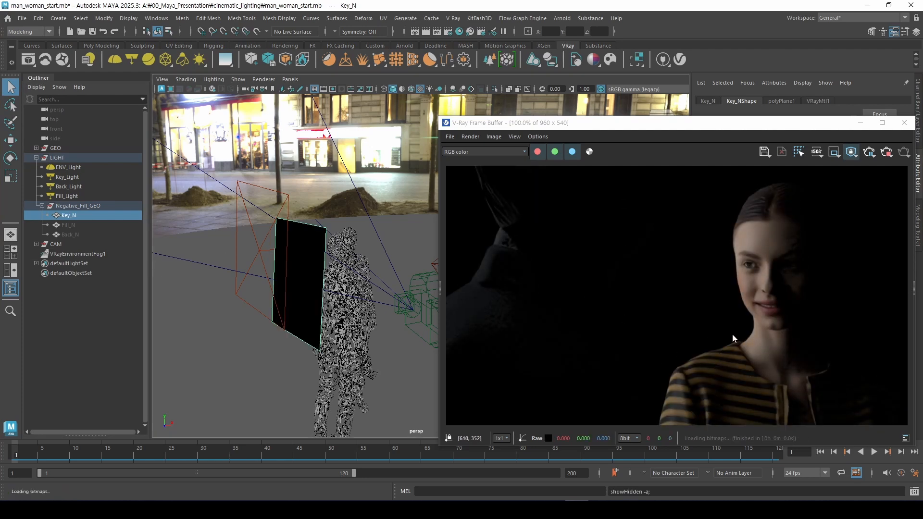
mouse_move(672, 206)
mouse_down()
mouse_move(650, 207)
mouse_move(793, 410)
mouse_move(802, 203)
mouse_move(660, 207)
mouse_up()
drag(748, 182, 751, 240)
drag(734, 226, 772, 225)
drag(740, 394, 787, 395)
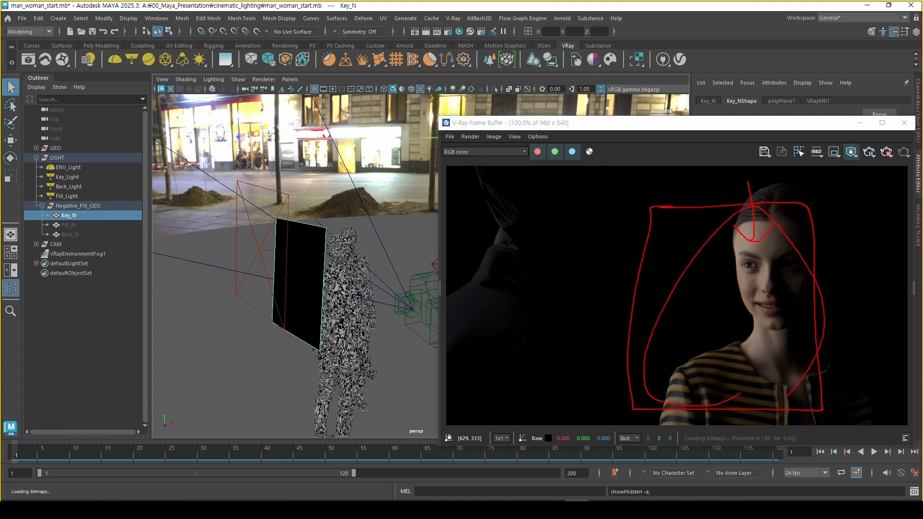
drag(666, 396, 808, 401)
mouse_move(447, 332)
mouse_down()
mouse_move(495, 356)
mouse_move(500, 317)
mouse_up()
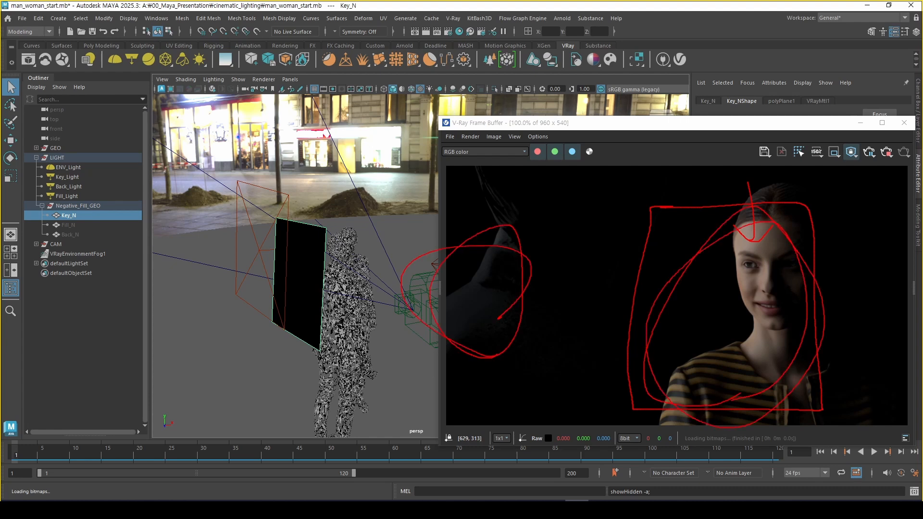
drag(651, 381, 777, 321)
key(Escape)
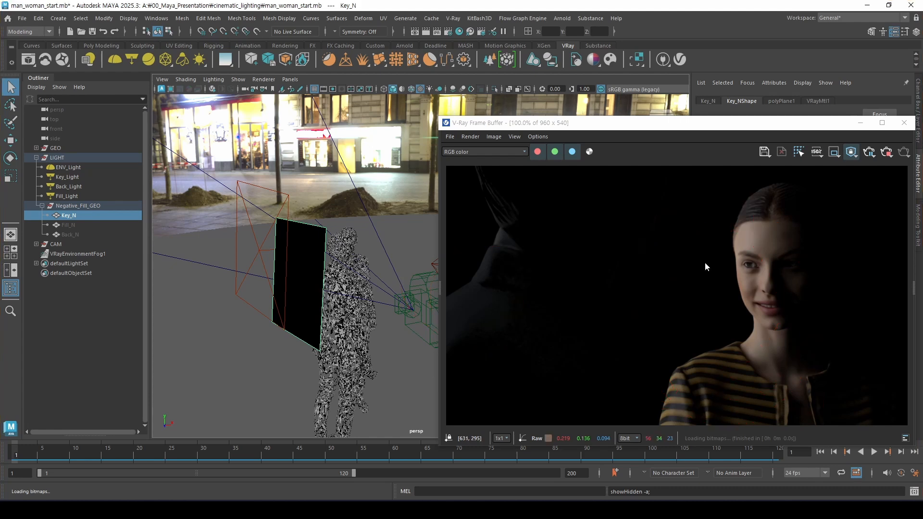
- Turn off the locked light isolation and move the frame buffer clear of Key_N's attributes
mouse_move(693, 123)
mouse_down()
mouse_move(559, 105)
mouse_move(544, 113)
mouse_up()
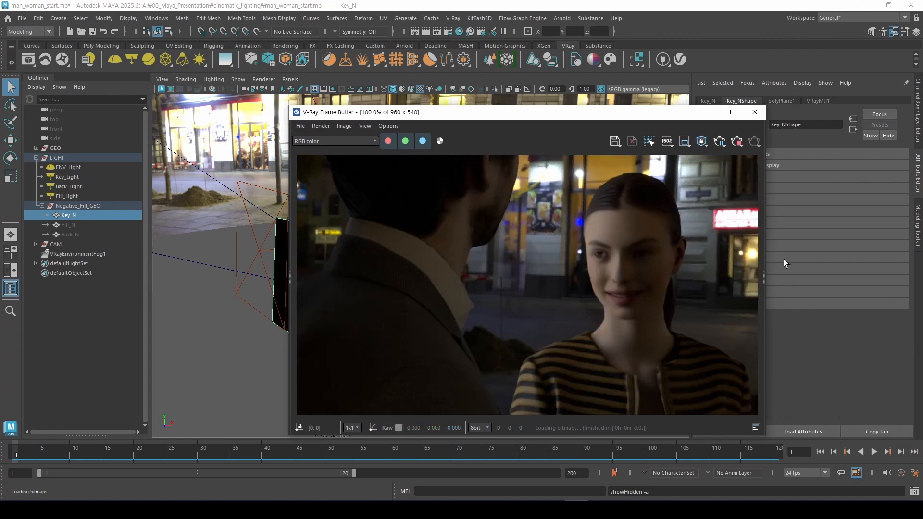
drag(616, 115, 529, 94)
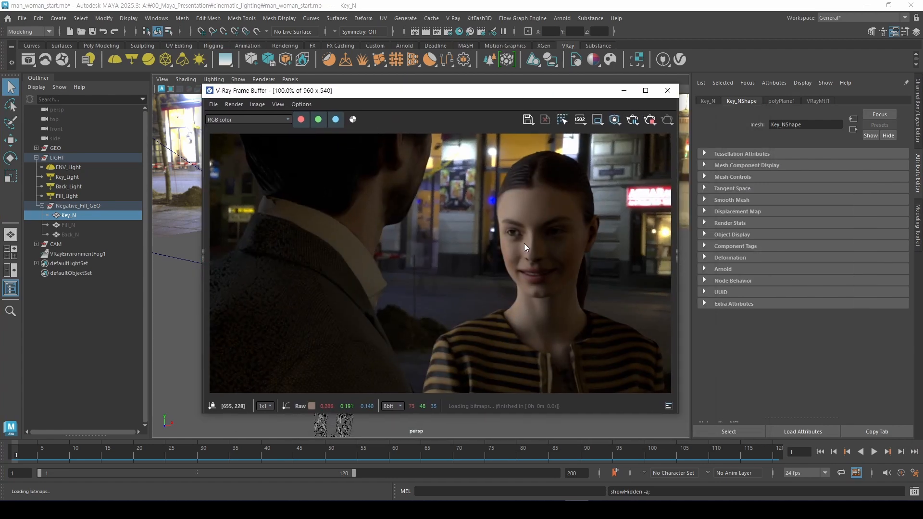
drag(509, 231, 514, 235)
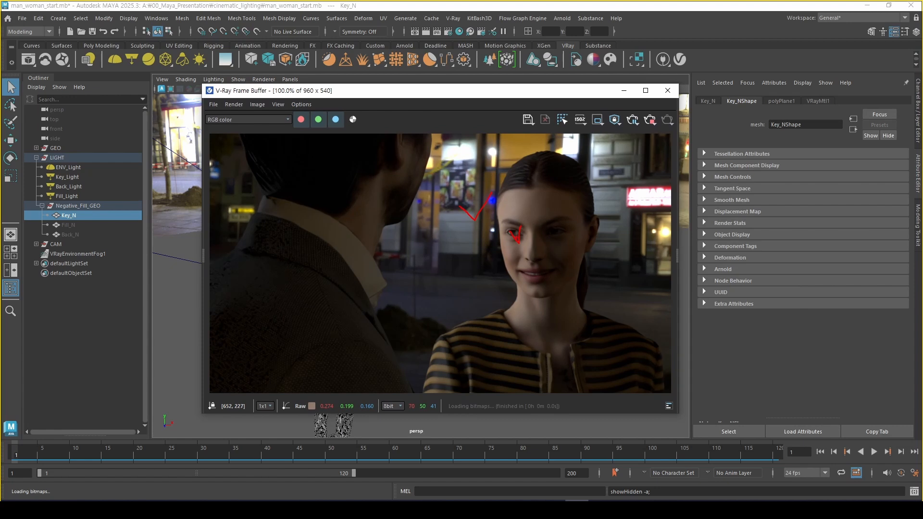
drag(465, 216, 475, 242)
mouse_move(504, 173)
mouse_down()
mouse_move(497, 294)
mouse_move(432, 370)
mouse_move(608, 212)
mouse_move(600, 314)
mouse_up()
drag(603, 300, 665, 397)
key(Escape)
drag(454, 222, 474, 222)
mouse_move(466, 271)
mouse_down()
mouse_move(445, 202)
mouse_move(473, 265)
mouse_move(499, 249)
mouse_move(537, 259)
mouse_up()
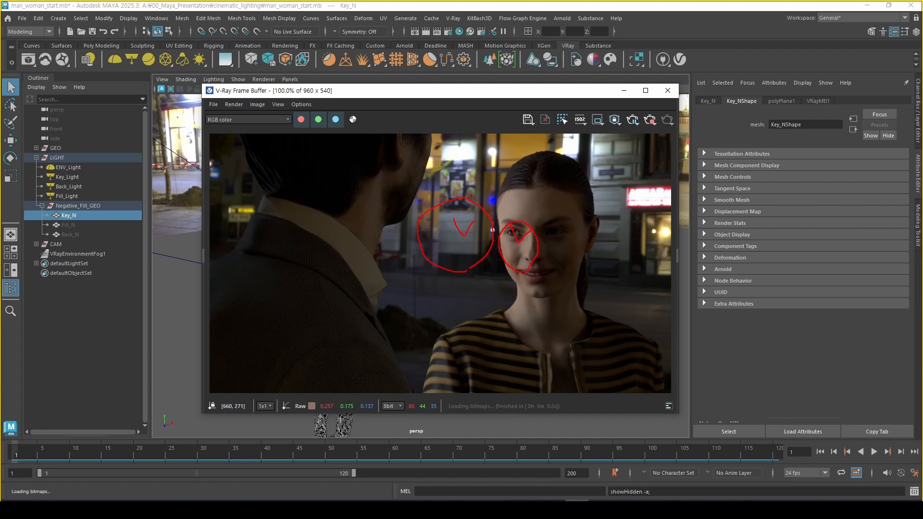
key(Escape)
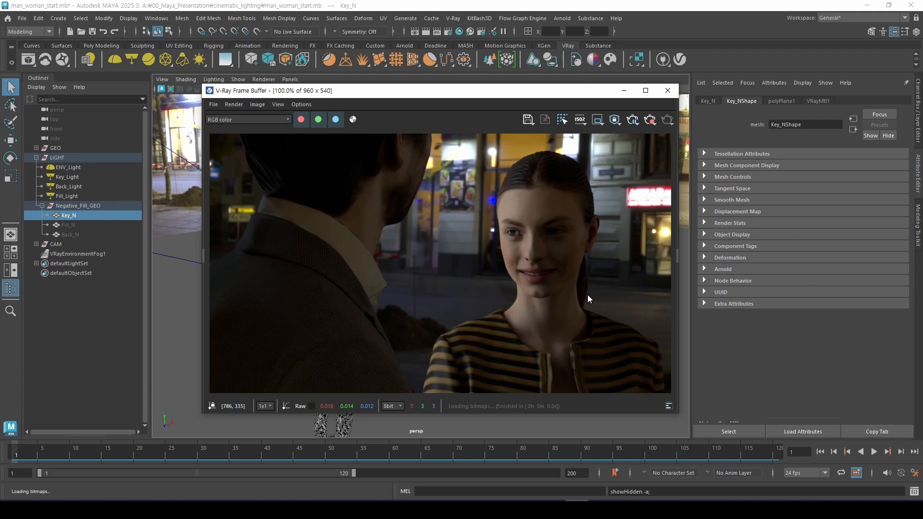
drag(540, 182, 535, 359)
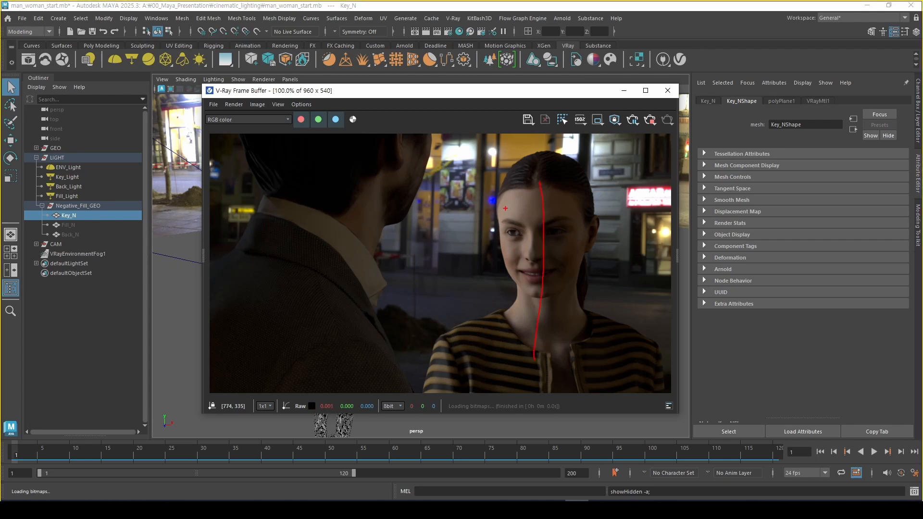
drag(505, 208, 524, 209)
mouse_move(584, 198)
mouse_down()
mouse_move(570, 240)
mouse_move(592, 202)
mouse_up()
drag(518, 235, 530, 236)
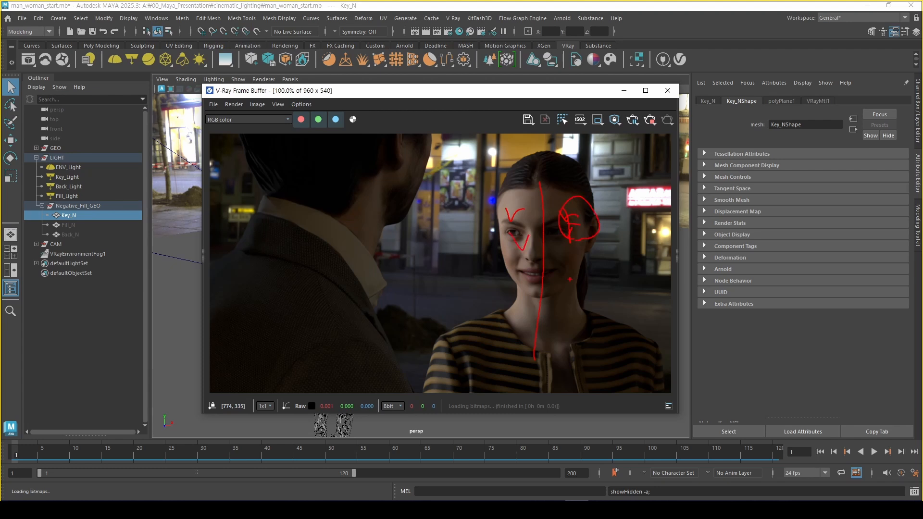
mouse_move(569, 278)
mouse_down()
mouse_move(552, 217)
mouse_move(582, 223)
mouse_move(642, 185)
mouse_up()
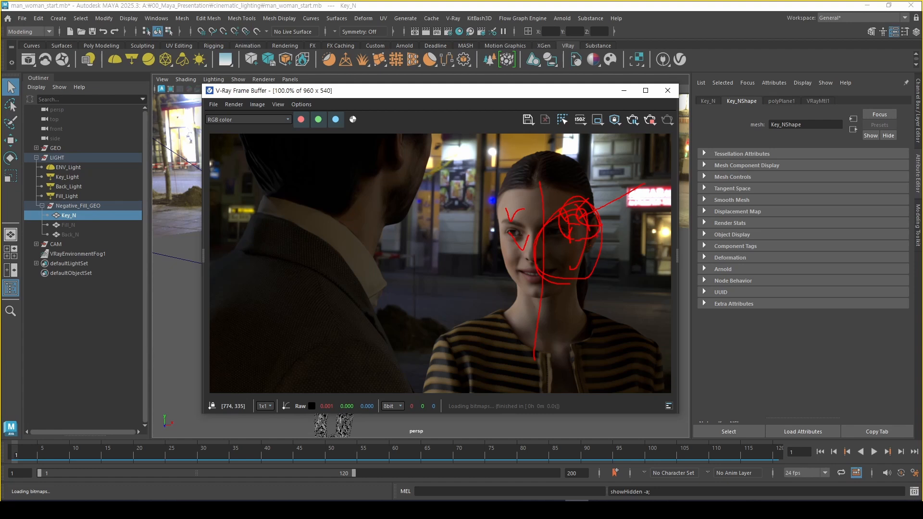
drag(570, 228, 553, 255)
mouse_move(548, 233)
mouse_down()
mouse_move(567, 262)
mouse_move(538, 280)
mouse_move(579, 287)
mouse_move(588, 258)
mouse_up()
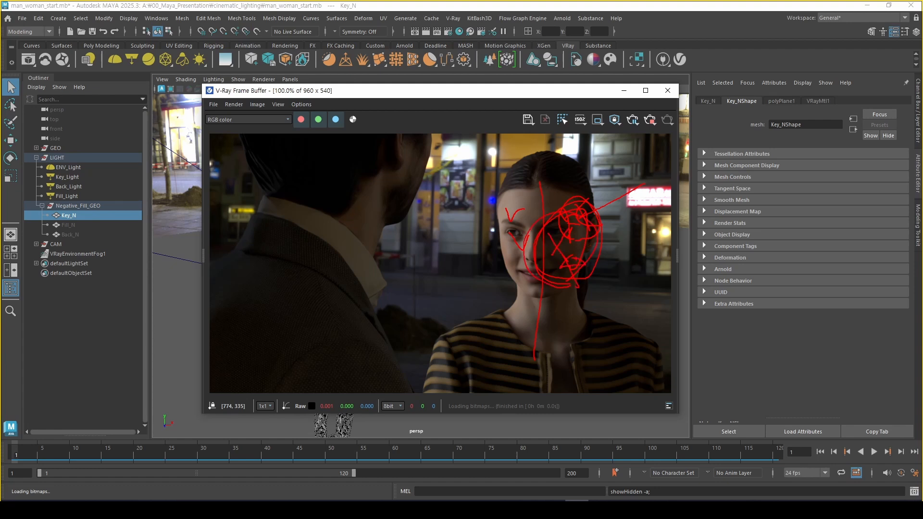
mouse_move(553, 221)
mouse_down()
mouse_move(592, 250)
mouse_move(552, 222)
mouse_up()
key(Escape)
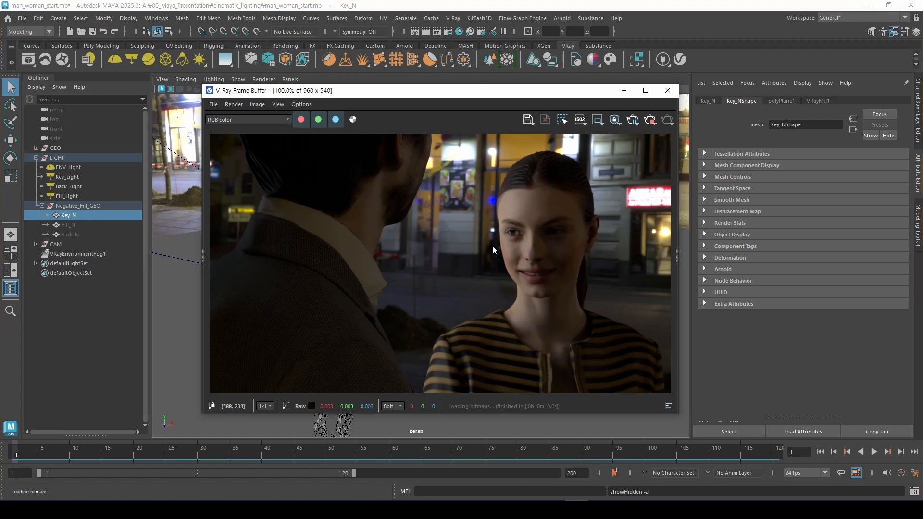
- Enable Fill_Light and isolate its contribution in the live render with Isolate Locked Selection, moving the frame buffer clear of the viewport
click(87, 196)
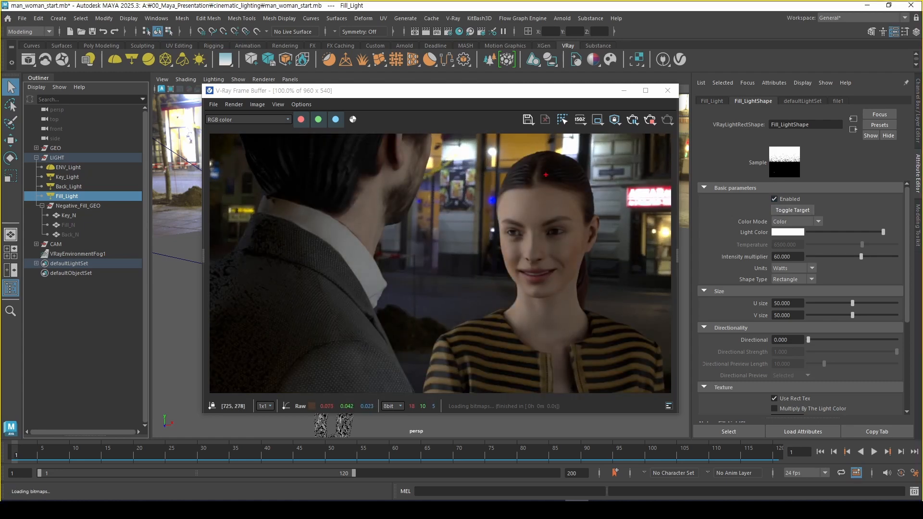
click(619, 125)
click(626, 135)
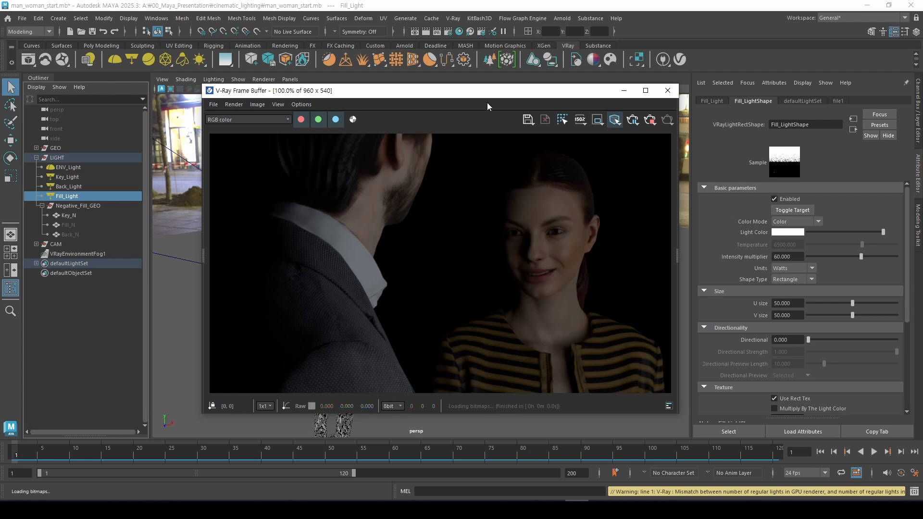
drag(486, 95, 663, 165)
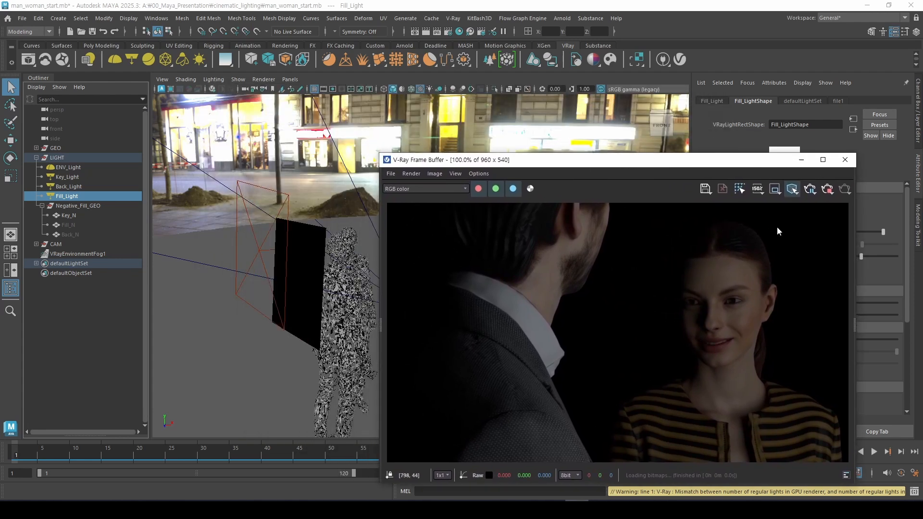
click(793, 189)
click(807, 213)
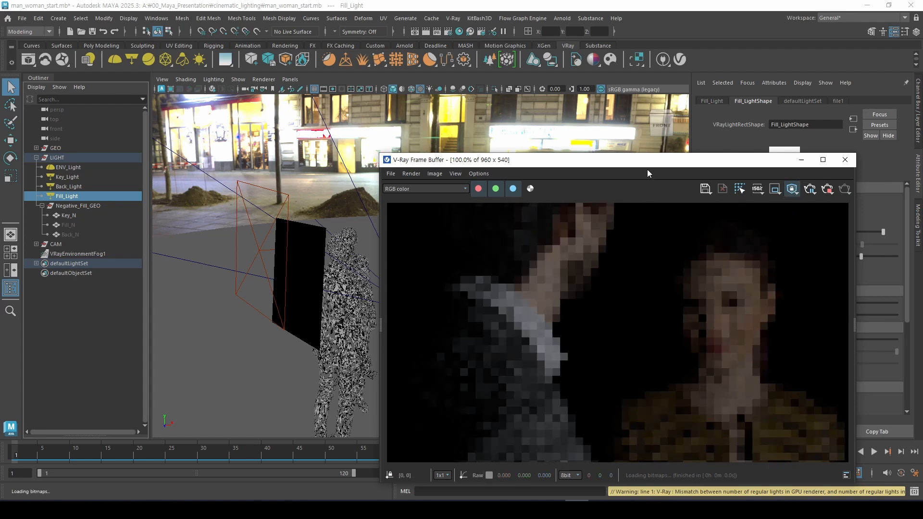
drag(643, 166, 749, 207)
- Unhide the Fill_N negative fill plane standing in front of Fill_Light
click(537, 82)
key(space)
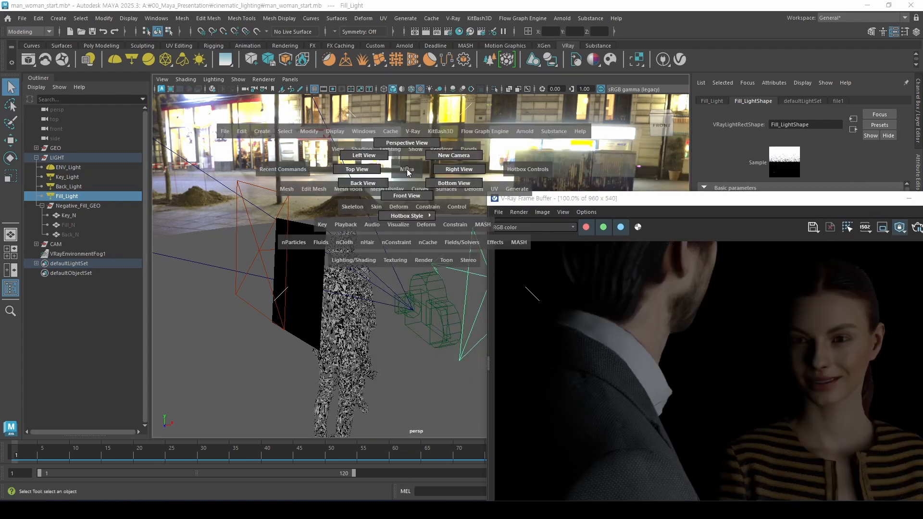
alt+right_drag(389, 275, 278, 285)
mouse_move(278, 284)
alt+mouse_down()
mouse_move(270, 277)
mouse_move(267, 288)
alt+mouse_up()
click(90, 226)
alt+drag(311, 255, 543, 104)
scroll(325, 260, up, 3)
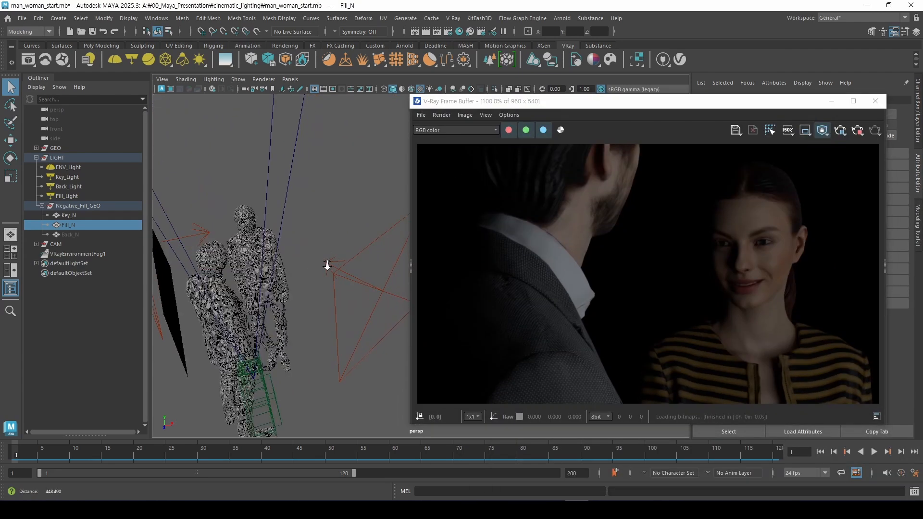
alt+middle_drag(325, 266, 350, 266)
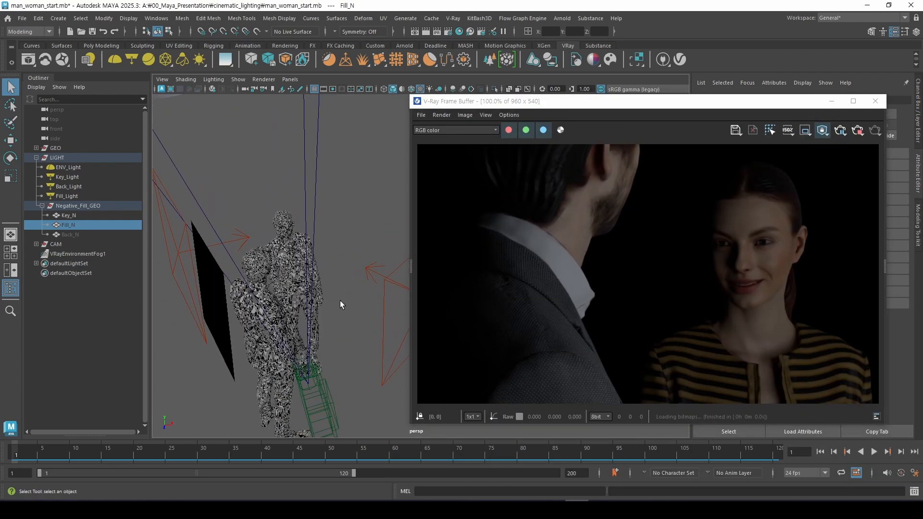
key(shift+h)
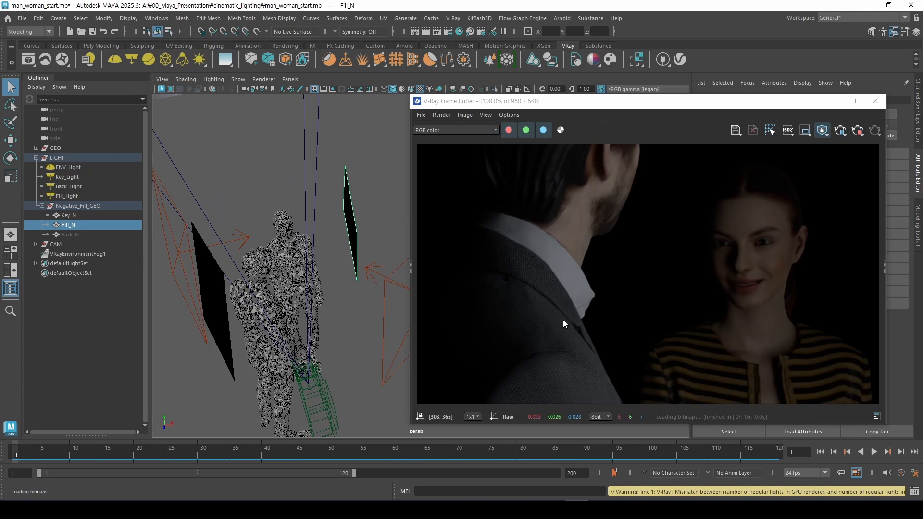
key(ctrl+2)
mouse_move(355, 162)
mouse_down()
mouse_move(373, 270)
mouse_move(349, 269)
mouse_up()
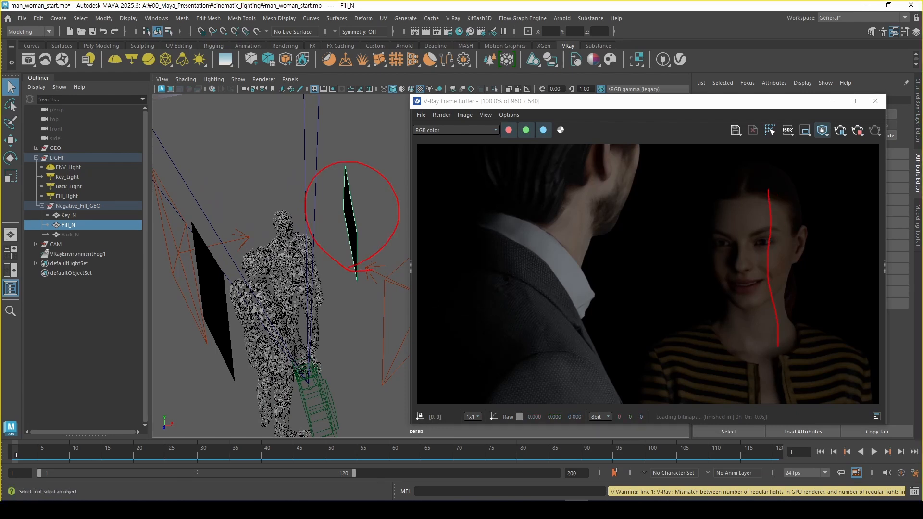
mouse_move(777, 346)
mouse_down()
mouse_move(874, 389)
mouse_move(832, 191)
mouse_move(766, 191)
mouse_up()
key(Escape)
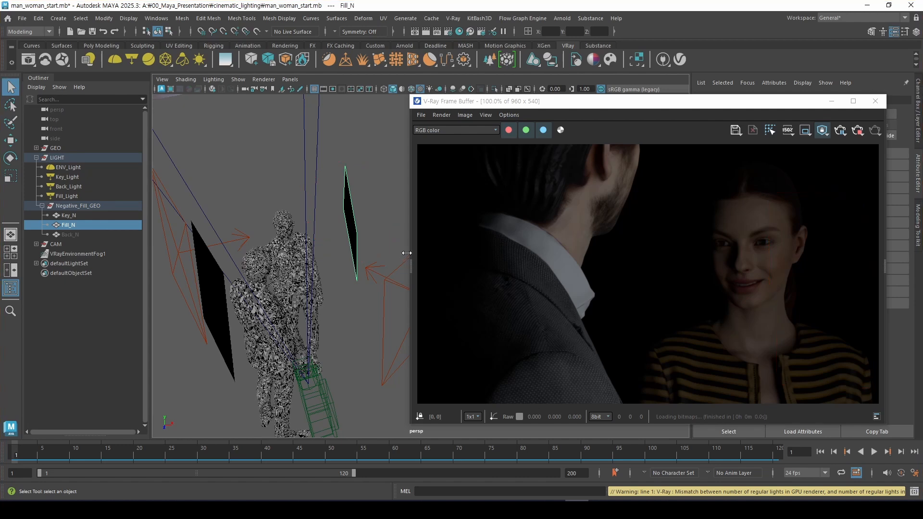
- Hide the Fill_N plane to view the isolated fill light without negative fill
alt+drag(394, 250, 352, 226)
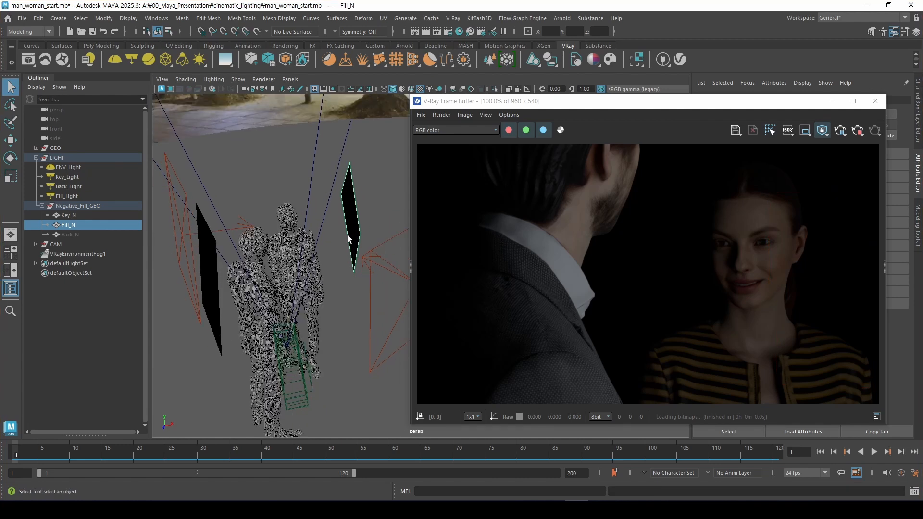
key(ctrl+h)
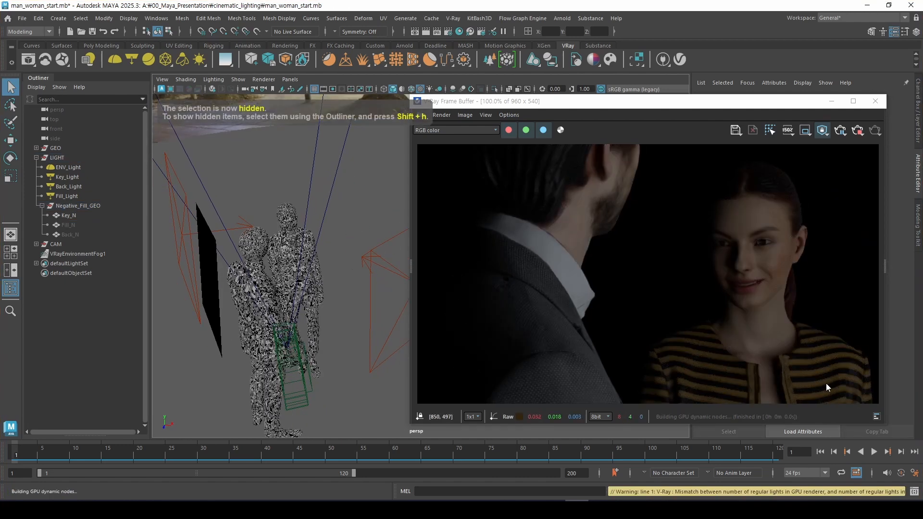
mouse_move(753, 207)
mouse_down()
mouse_move(733, 274)
mouse_move(789, 330)
mouse_move(752, 206)
mouse_up()
mouse_move(820, 334)
mouse_down()
mouse_move(815, 403)
mouse_move(841, 334)
mouse_move(818, 333)
mouse_up()
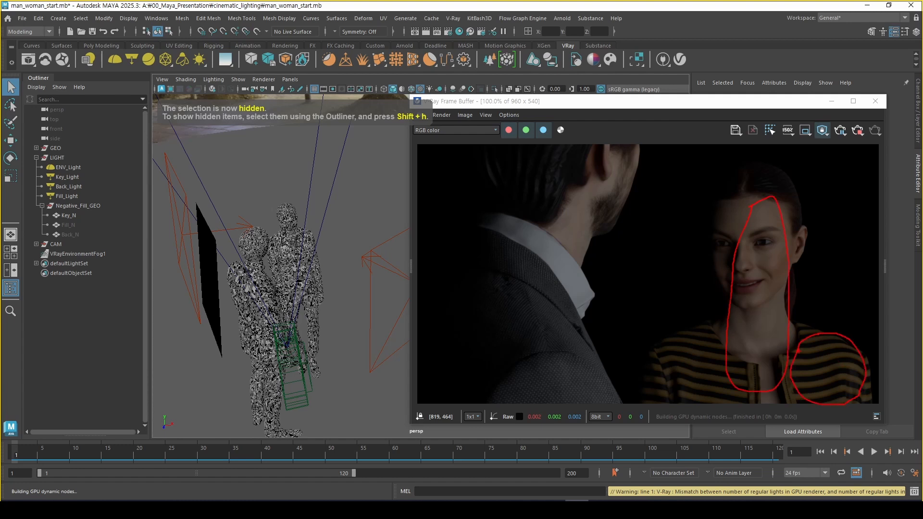
drag(767, 323, 851, 364)
drag(829, 346, 830, 386)
mouse_move(829, 305)
mouse_down()
mouse_move(856, 332)
mouse_move(848, 394)
mouse_move(842, 333)
mouse_up()
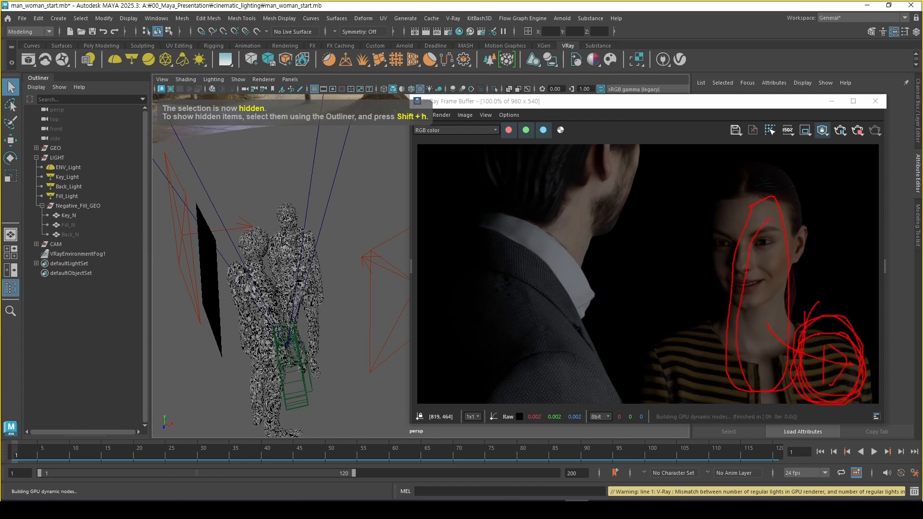
mouse_move(665, 160)
mouse_down()
mouse_move(641, 374)
mouse_move(750, 392)
mouse_up()
mouse_move(813, 339)
mouse_down()
mouse_move(799, 161)
mouse_move(671, 157)
mouse_up()
mouse_move(750, 162)
mouse_down()
mouse_move(779, 181)
mouse_move(747, 256)
mouse_up()
mouse_move(652, 263)
mouse_down()
mouse_move(635, 329)
mouse_move(757, 365)
mouse_move(652, 417)
mouse_up()
drag(837, 164, 766, 429)
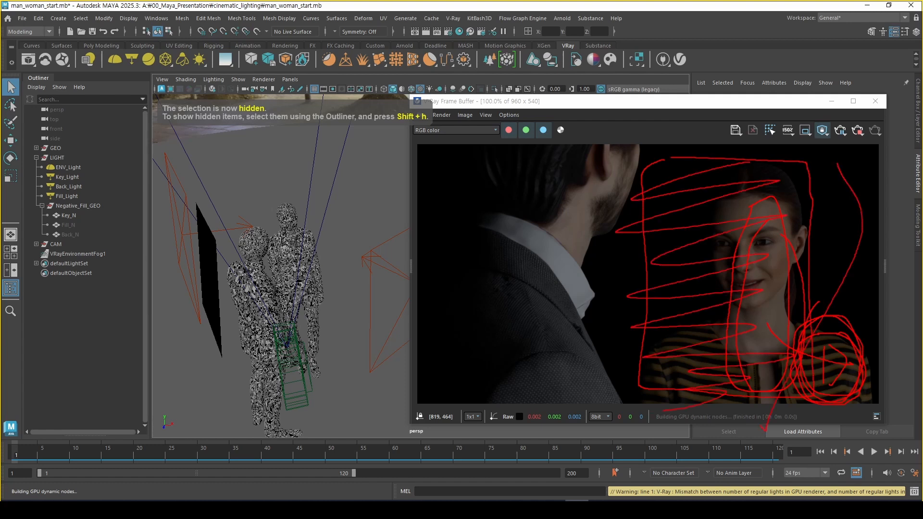
drag(524, 163, 532, 385)
mouse_move(699, 400)
mouse_down()
mouse_move(818, 159)
mouse_move(707, 384)
mouse_up()
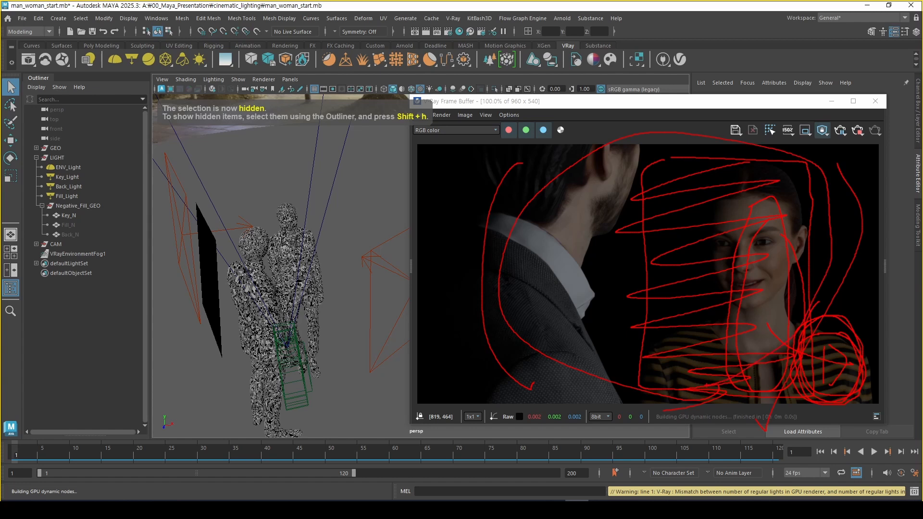
key(Escape)
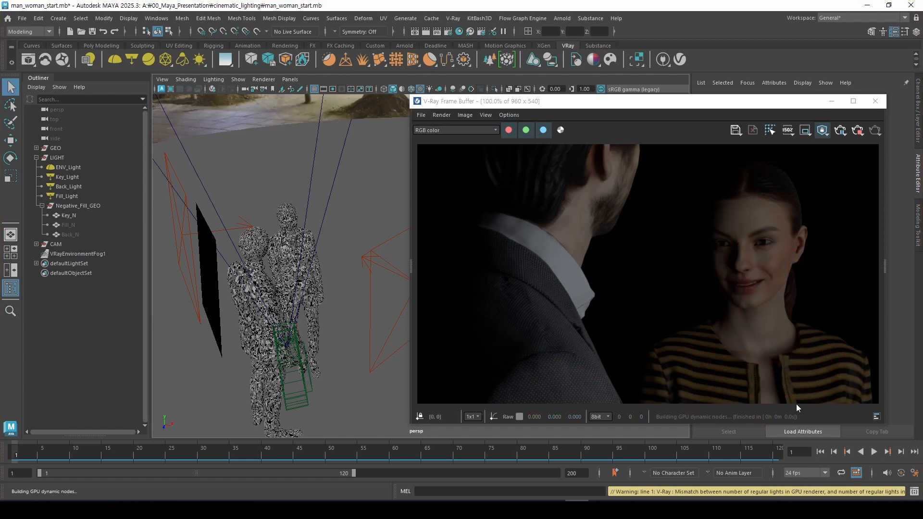
key(ctrl+2)
mouse_move(860, 398)
mouse_down()
mouse_move(772, 381)
mouse_move(859, 356)
mouse_move(793, 334)
mouse_move(849, 395)
mouse_up()
key(Escape)
- Show the Fill_N plane again to compare the isolated fill light with it in place
click(70, 226)
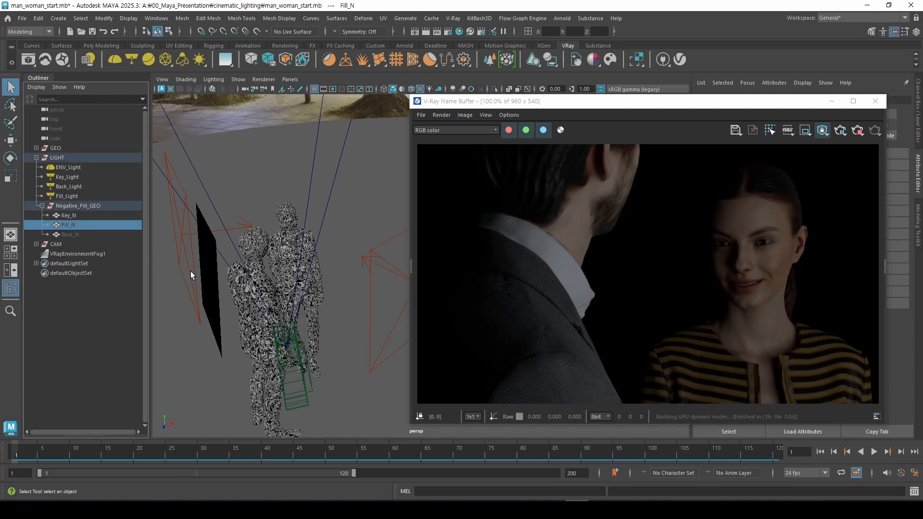
key(shift+h)
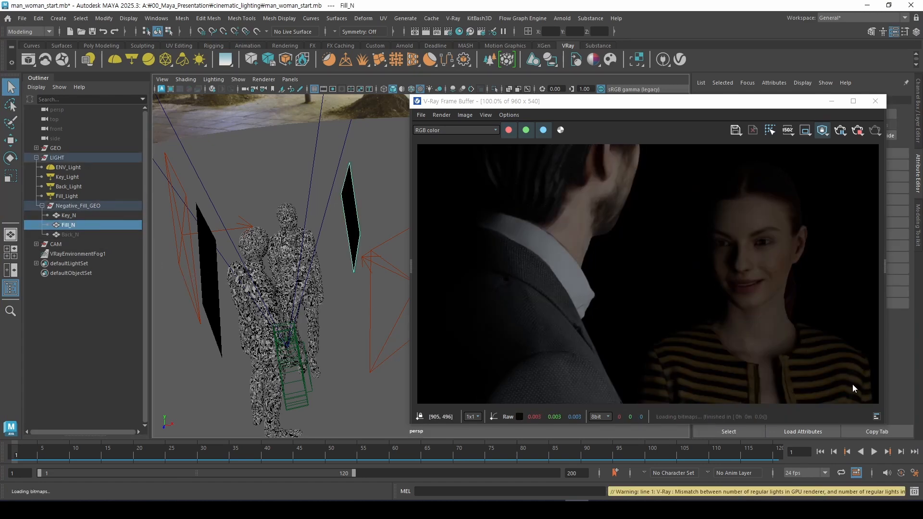
mouse_move(854, 404)
mouse_down()
mouse_move(794, 316)
mouse_move(861, 396)
mouse_up()
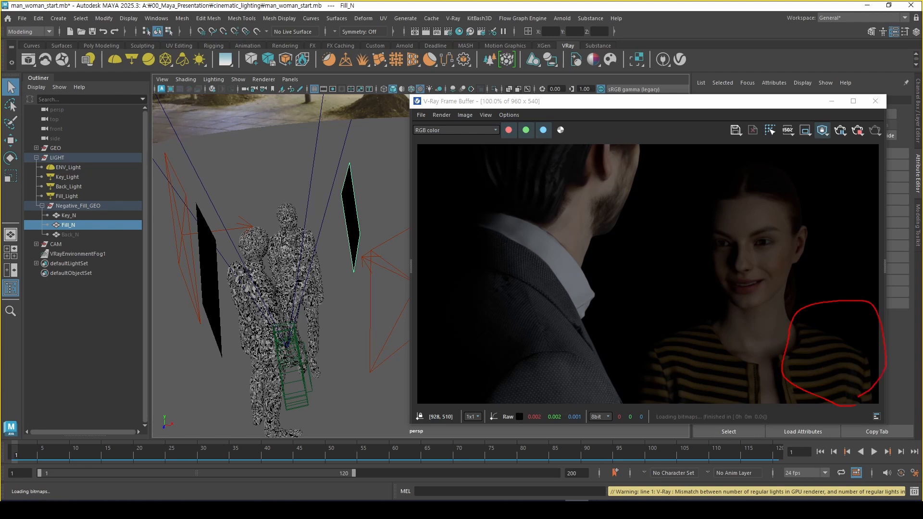
mouse_move(352, 183)
mouse_down()
mouse_move(385, 231)
mouse_move(361, 197)
mouse_up()
key(Escape)
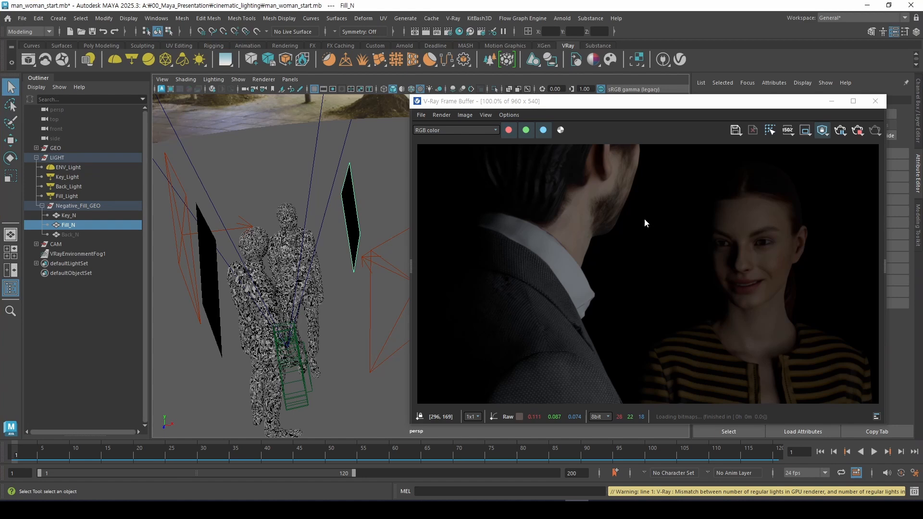
- Turn off the locked light isolation and reposition the frame buffer to view the full render
click(820, 131)
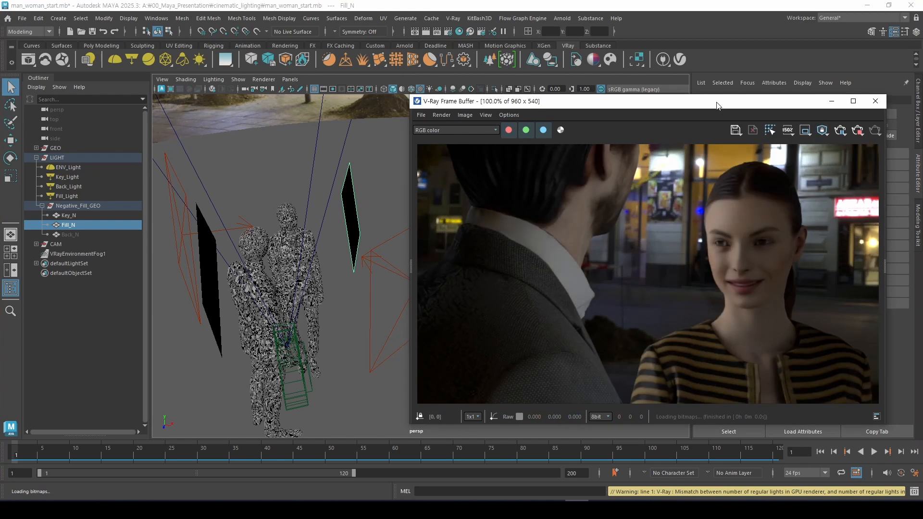
drag(750, 101, 605, 70)
key(ctrl+2)
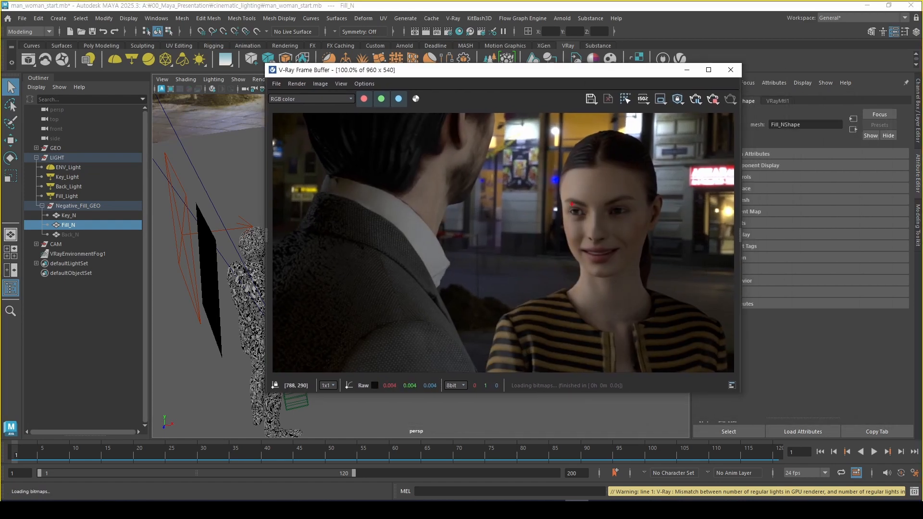
mouse_move(558, 215)
mouse_down()
mouse_move(590, 226)
mouse_move(620, 255)
mouse_up()
key(Escape)
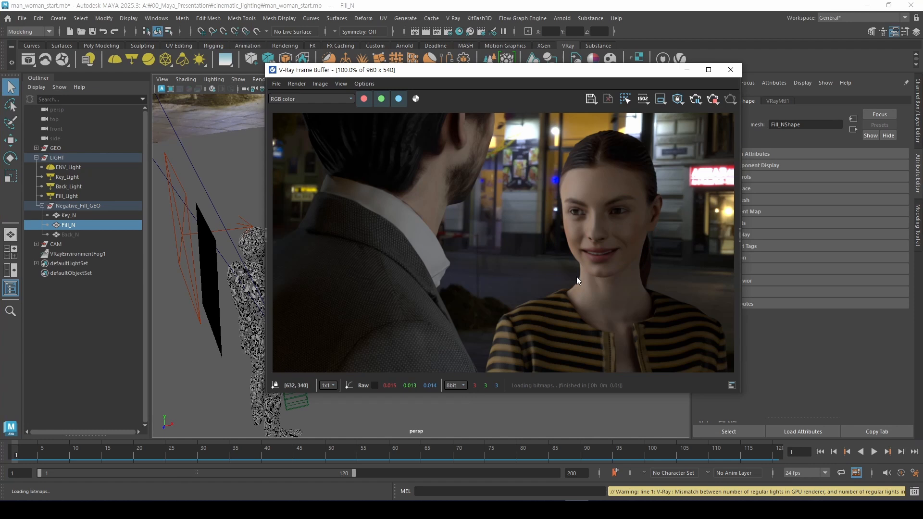
key(ctrl+2)
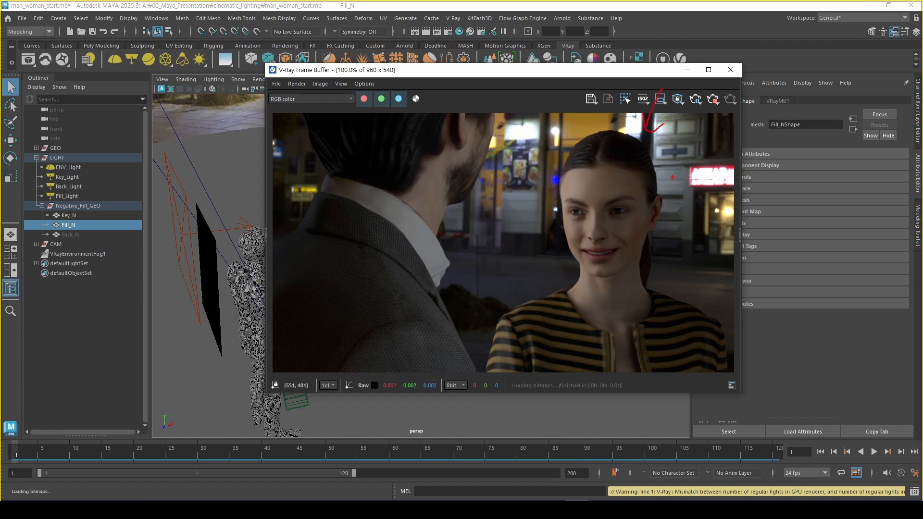
mouse_move(561, 282)
mouse_down()
mouse_move(555, 220)
mouse_move(662, 187)
mouse_move(646, 269)
mouse_move(698, 312)
mouse_up()
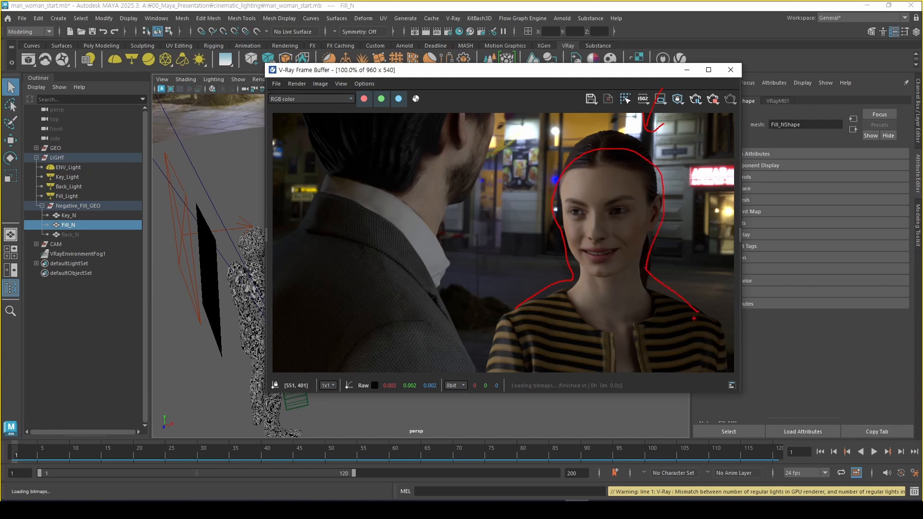
key(Escape)
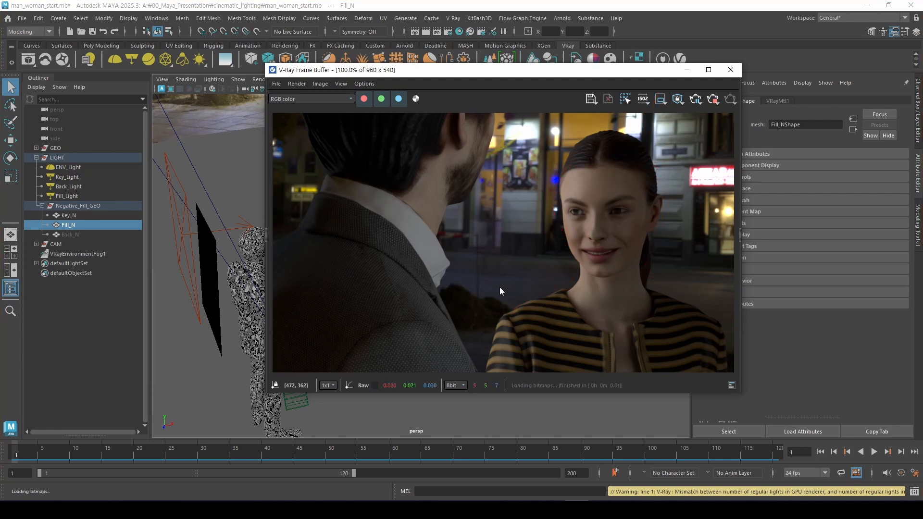
- Enable Back_Light and isolate it with the locked selection mode to view its contribution alone in the frame buffer
click(77, 186)
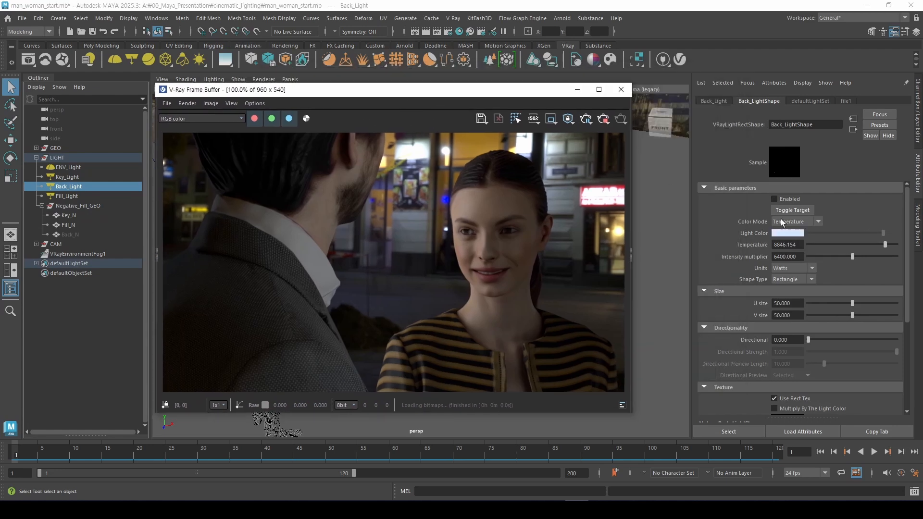
click(774, 199)
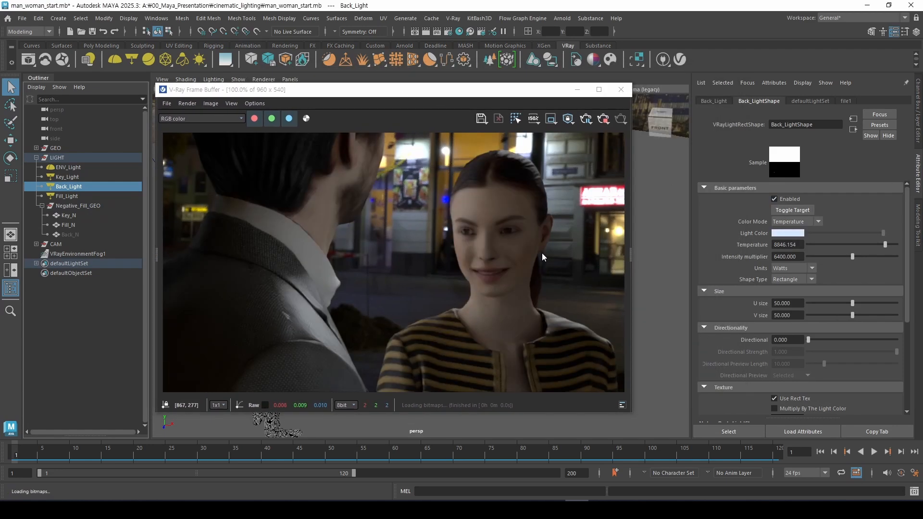
click(568, 119)
click(584, 142)
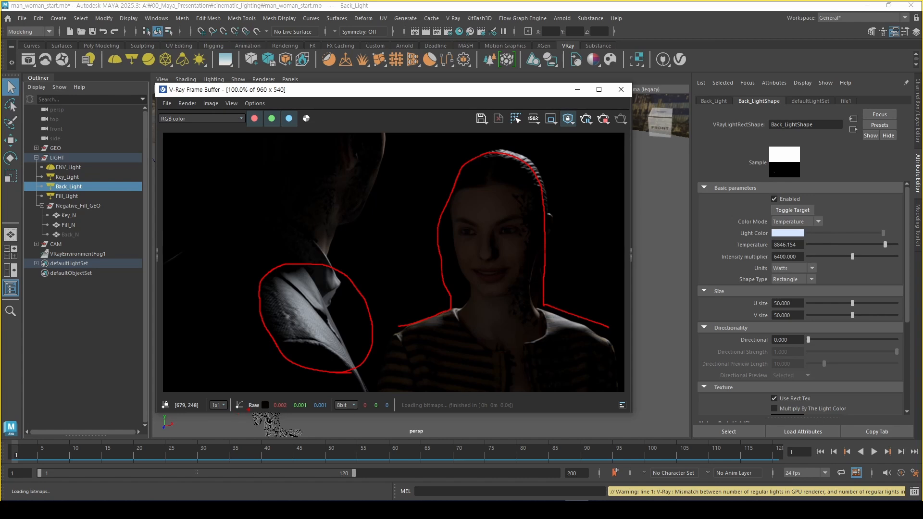
mouse_move(274, 414)
mouse_down()
mouse_move(374, 366)
mouse_move(353, 351)
mouse_move(360, 343)
mouse_up()
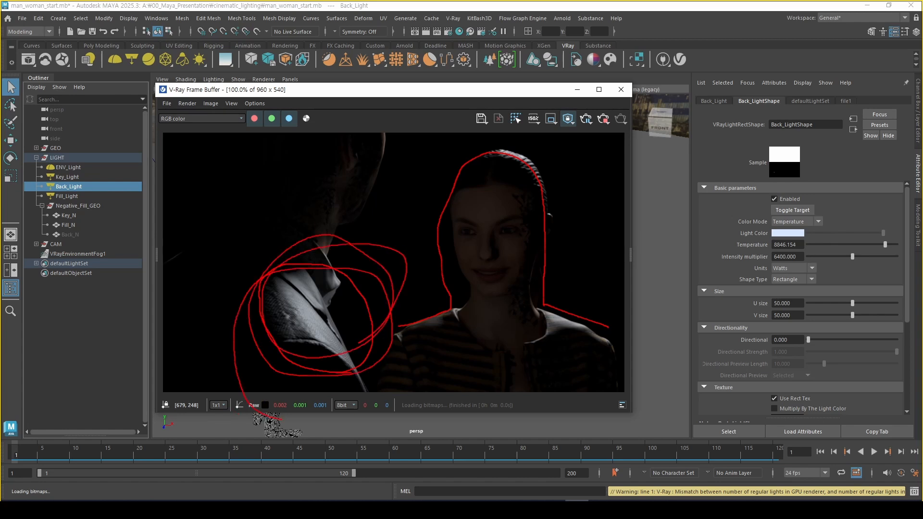
key(Escape)
- Unhide the Back_N negative fill plane and view its placement above and behind the two figures
drag(428, 92, 649, 206)
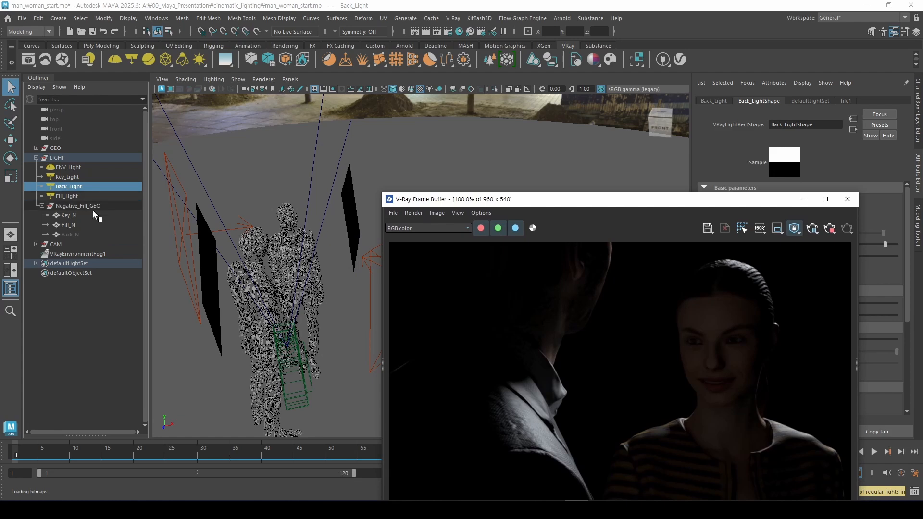
click(87, 234)
key(f)
alt+drag(298, 250, 305, 146)
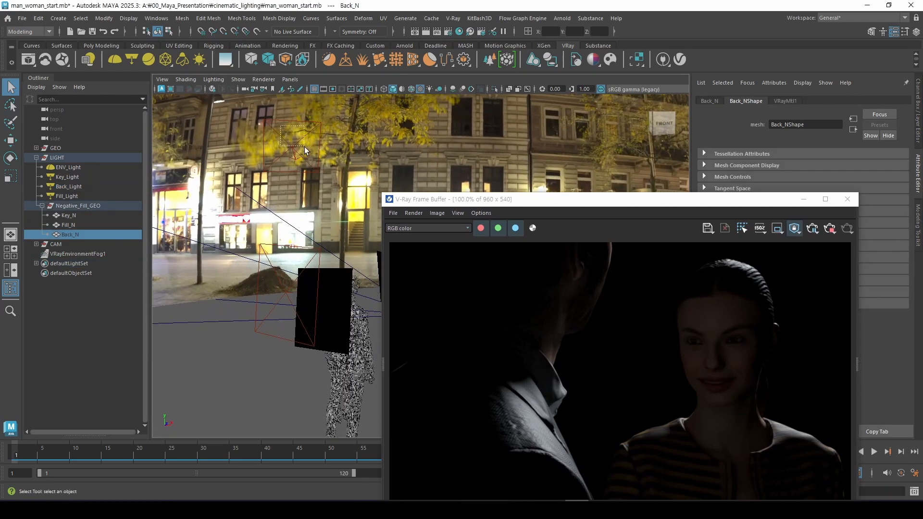
click(304, 146)
click(76, 233)
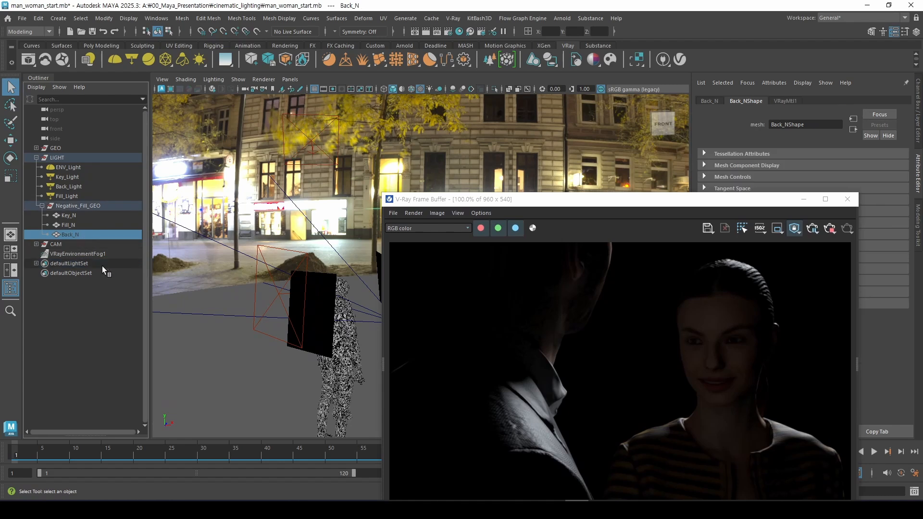
alt+drag(298, 284, 319, 260)
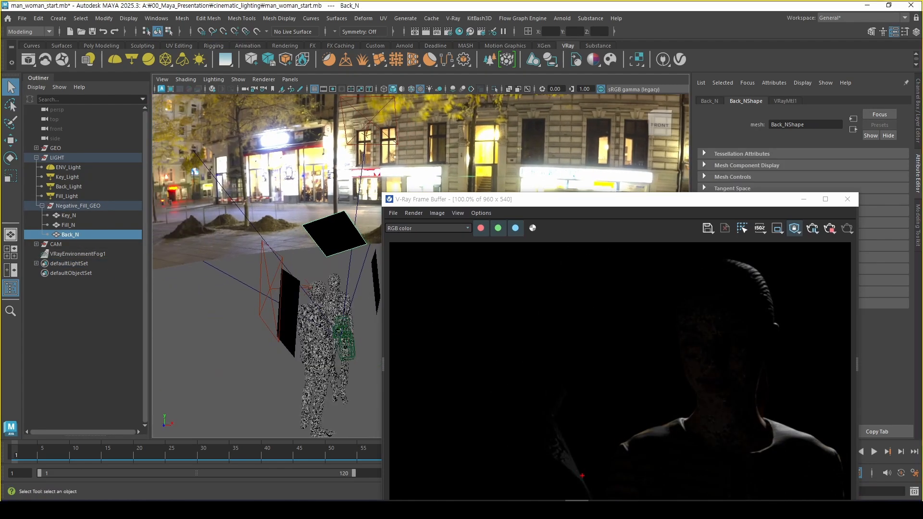
- Examine the isolated back light on the man's shoulder and along the woman's head and shoulders with Back_N in place
mouse_move(577, 487)
mouse_down()
mouse_move(622, 433)
mouse_move(550, 463)
mouse_up()
drag(574, 409, 507, 471)
drag(515, 408, 572, 491)
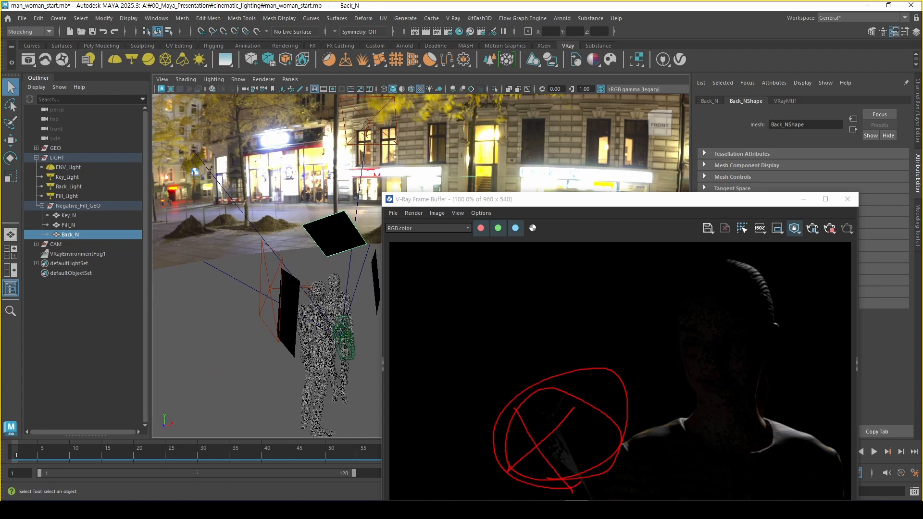
key(Escape)
drag(687, 203, 591, 148)
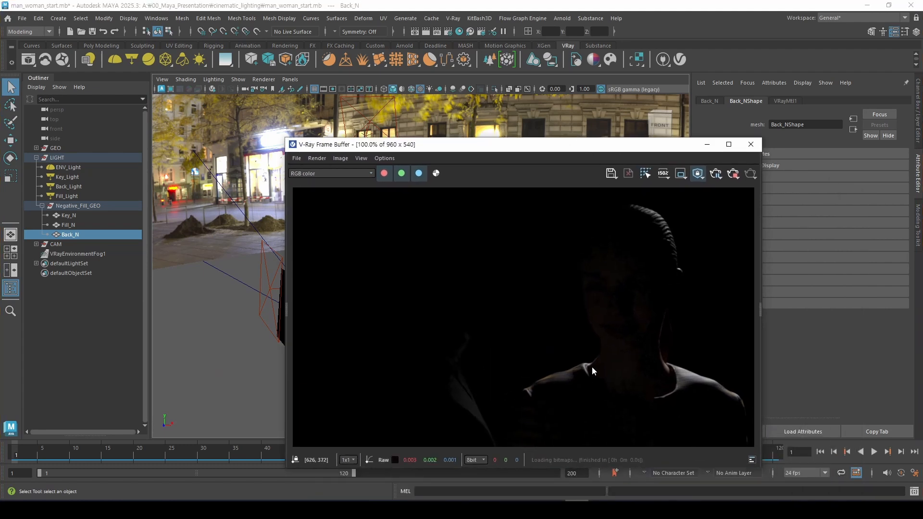
key(ctrl+2)
mouse_move(533, 376)
mouse_down()
mouse_move(544, 374)
mouse_move(583, 238)
mouse_move(667, 358)
mouse_up()
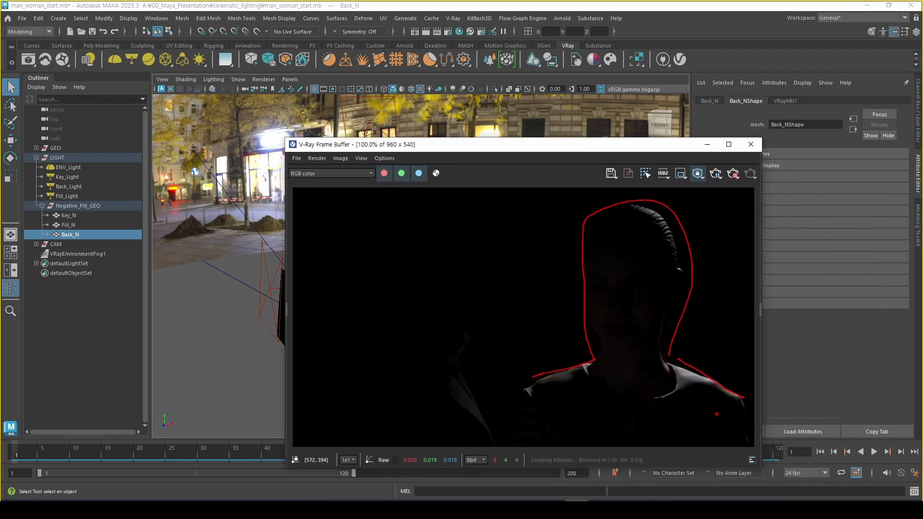
key(Escape)
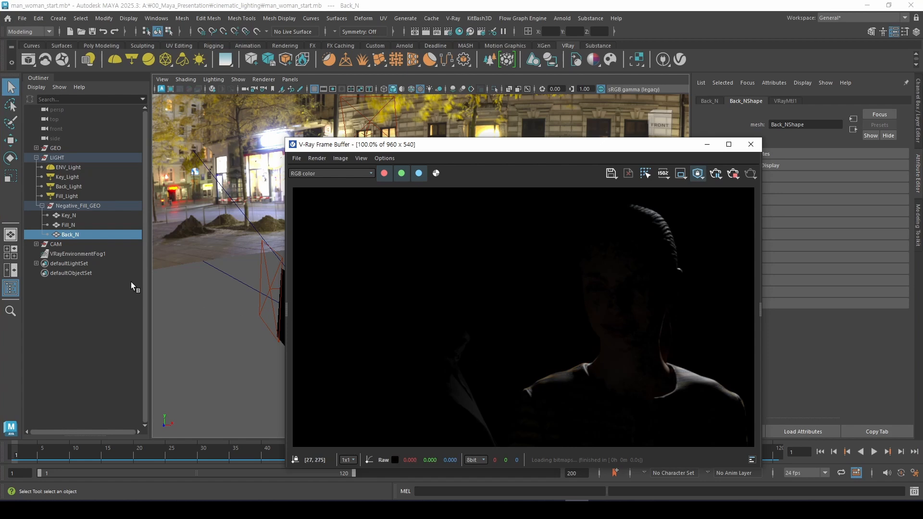
- Turn off the locked light isolation and check the background signs around the woman in the full render
drag(482, 144, 343, 130)
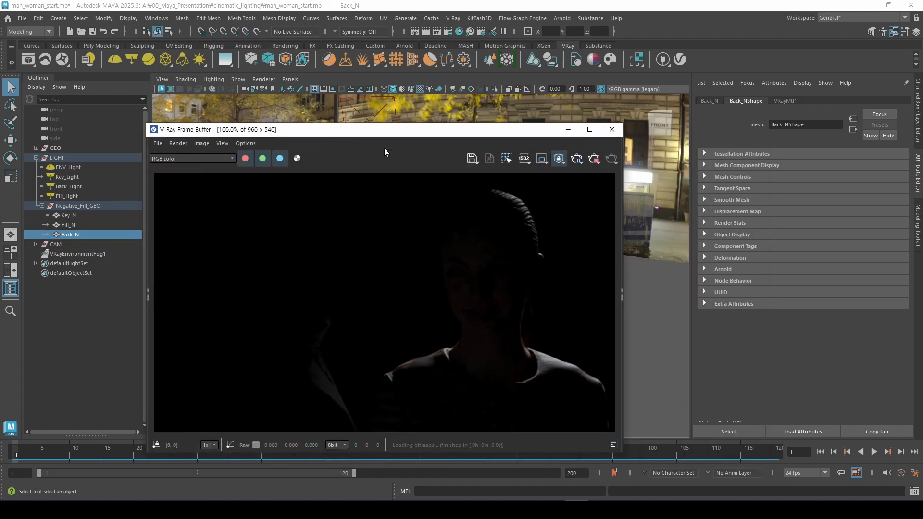
click(558, 159)
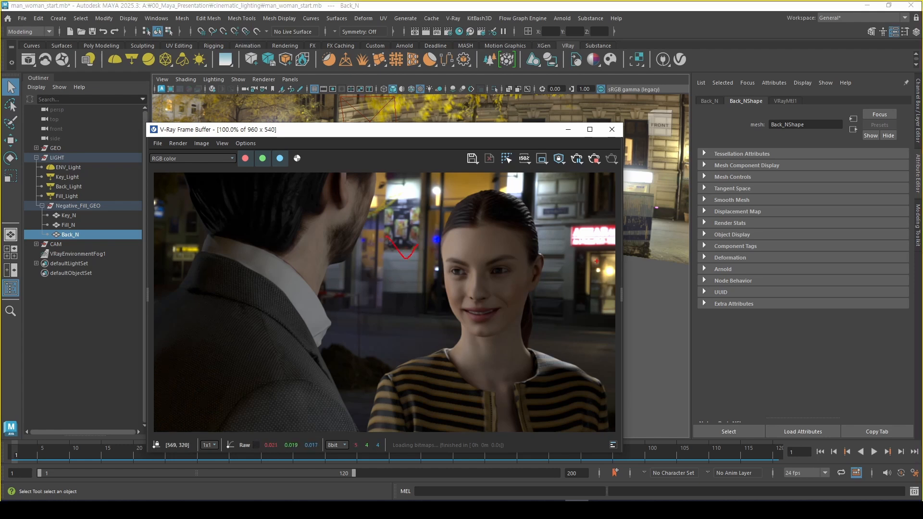
drag(587, 216, 607, 213)
drag(389, 235, 420, 294)
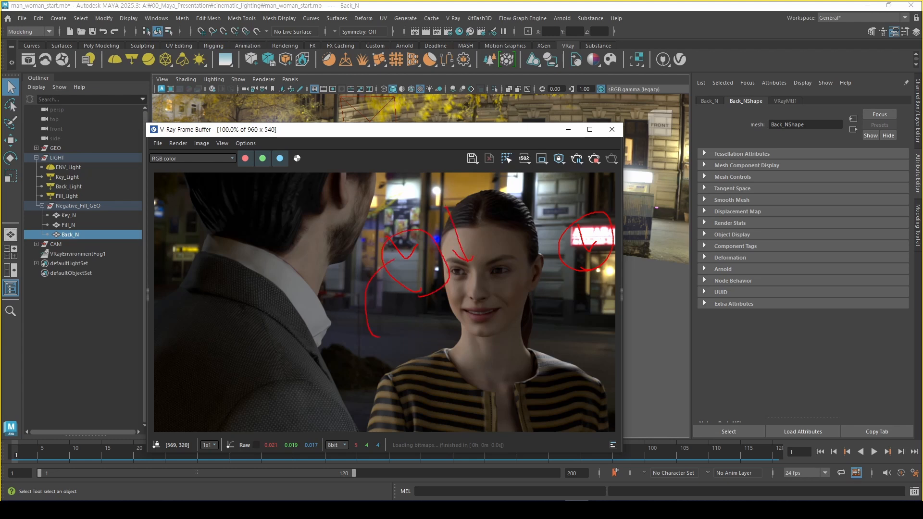
key(Escape)
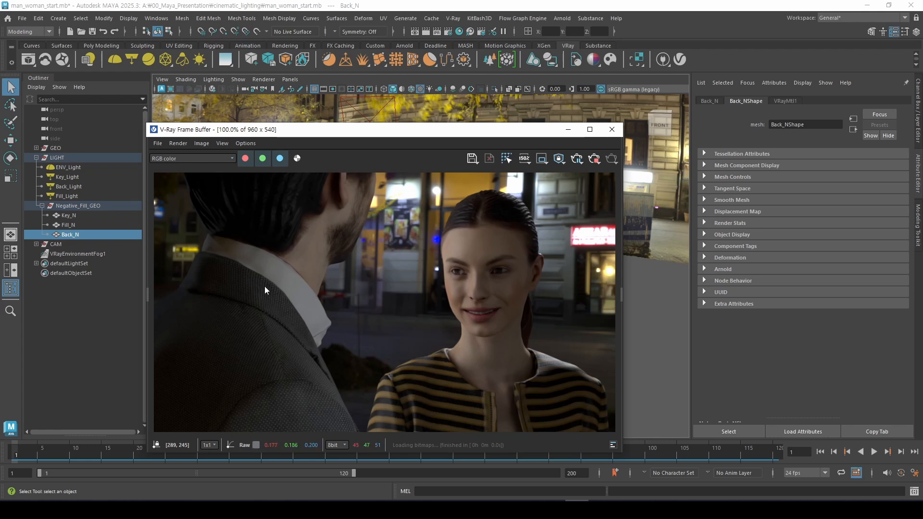
- Select Hero_CAM in the CAM group and enable Depth of field in its physical camera settings
click(36, 244)
click(90, 254)
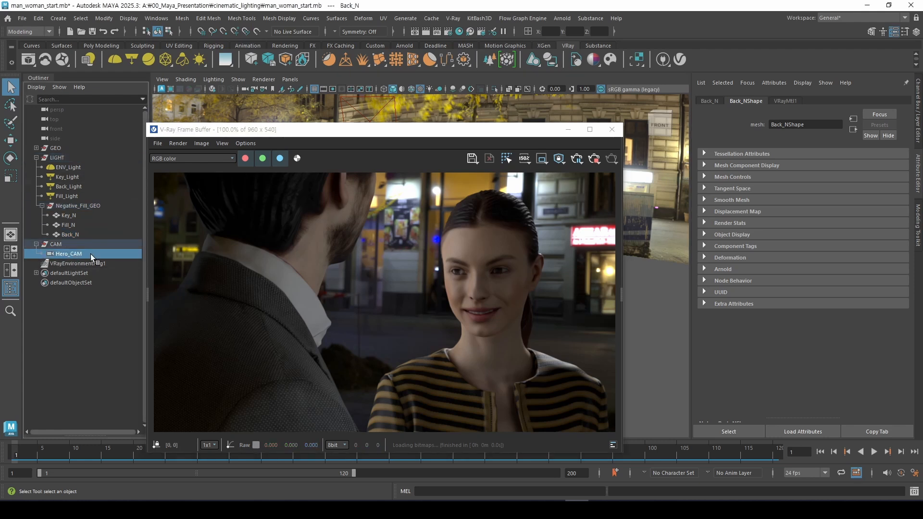
drag(400, 135, 400, 119)
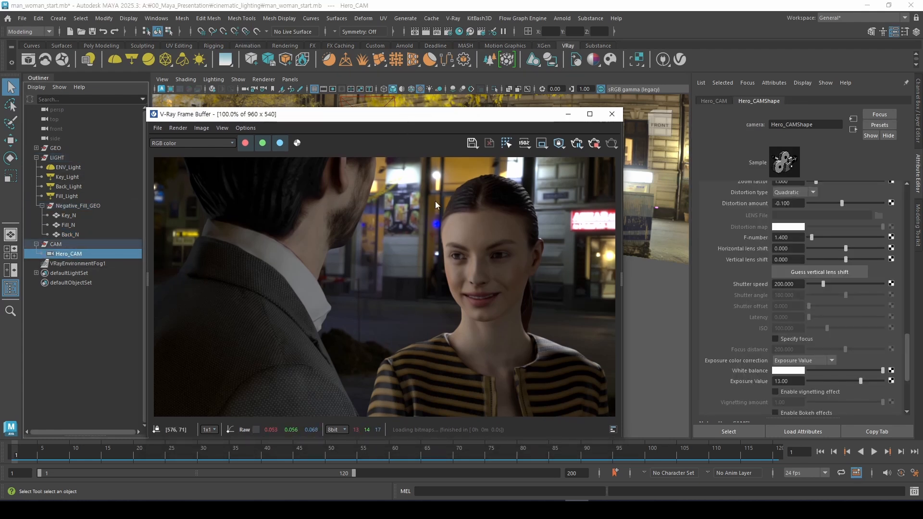
scroll(758, 299, down, 5)
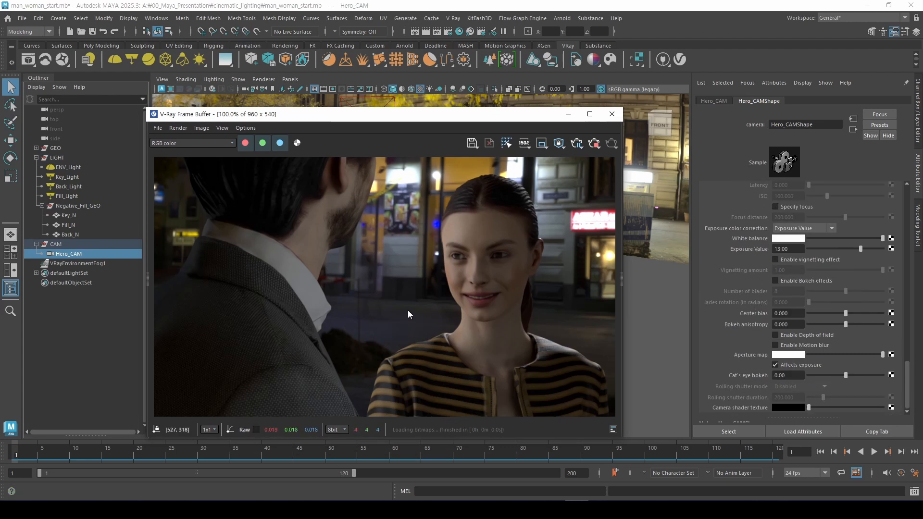
mouse_move(474, 180)
mouse_down()
mouse_move(477, 236)
mouse_move(507, 315)
mouse_up()
key(Escape)
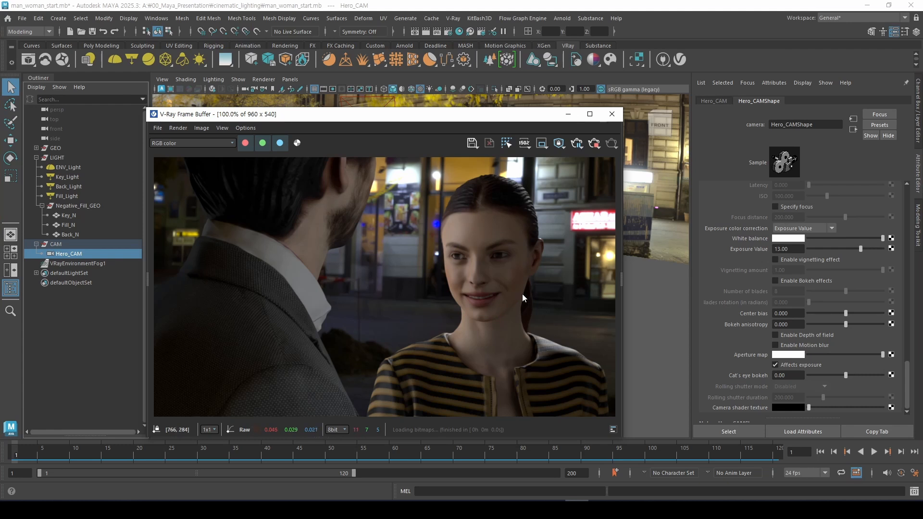
key(ctrl+1)
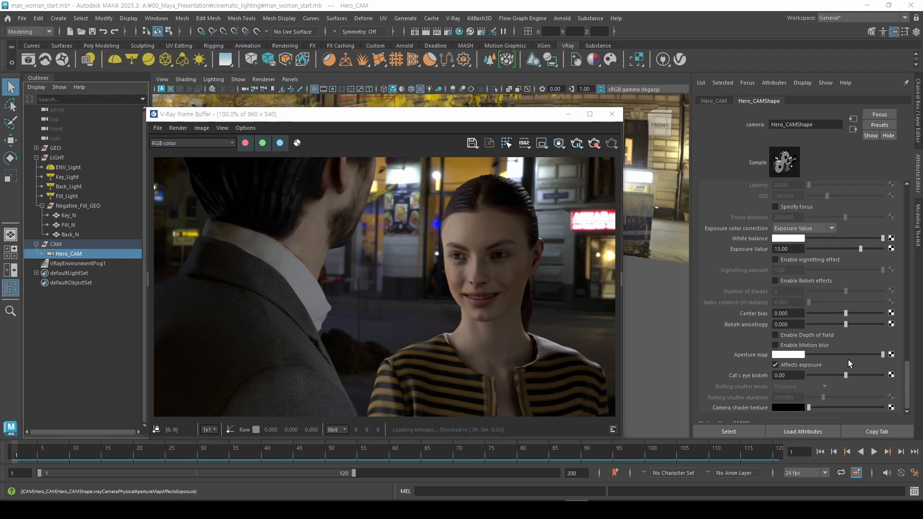
click(844, 352)
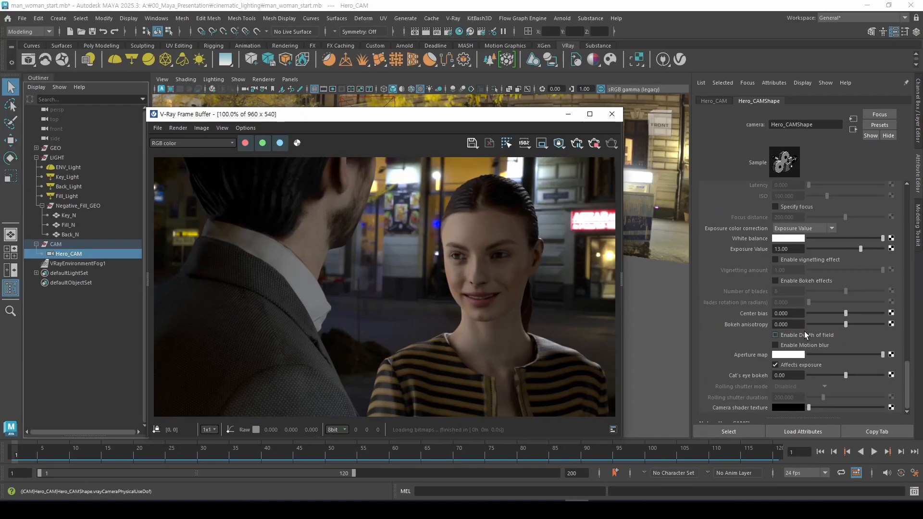
click(711, 316)
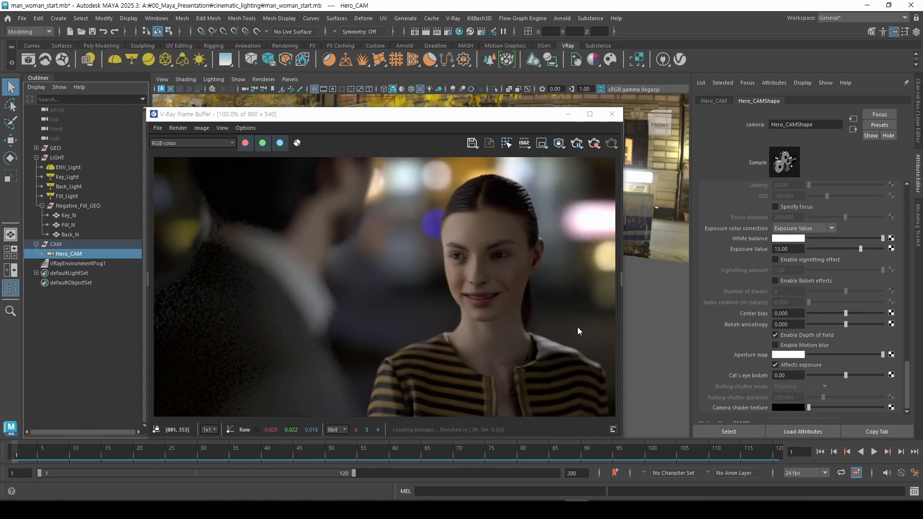
- Examine how depth of field separates the woman's face from the blurred man and the out-of-focus background lights
key(ctrl+2)
mouse_move(457, 209)
mouse_down()
mouse_move(465, 237)
mouse_move(476, 234)
mouse_up()
drag(503, 313, 511, 303)
mouse_move(369, 156)
mouse_down()
mouse_move(307, 188)
mouse_move(193, 296)
mouse_move(262, 410)
mouse_move(278, 399)
mouse_up()
drag(483, 174, 485, 231)
drag(476, 212, 516, 215)
mouse_move(506, 335)
mouse_down()
mouse_move(525, 202)
mouse_move(495, 319)
mouse_up()
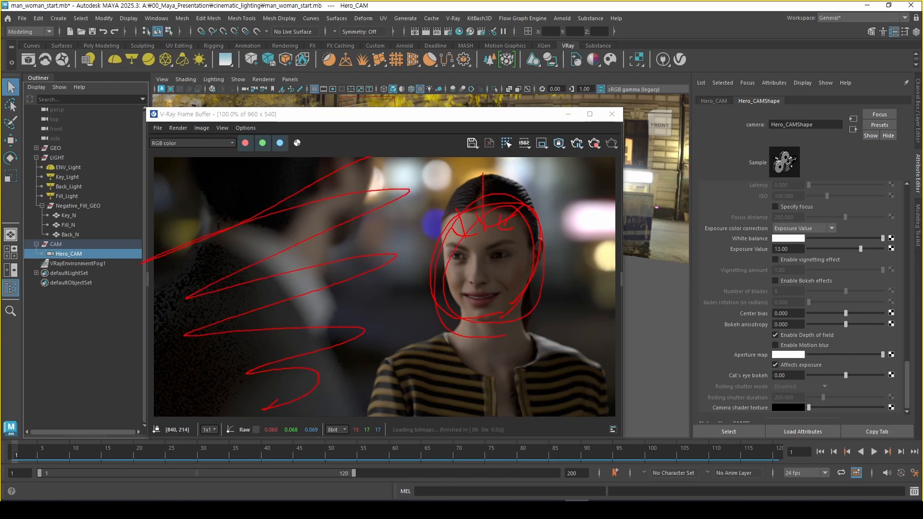
key(Escape)
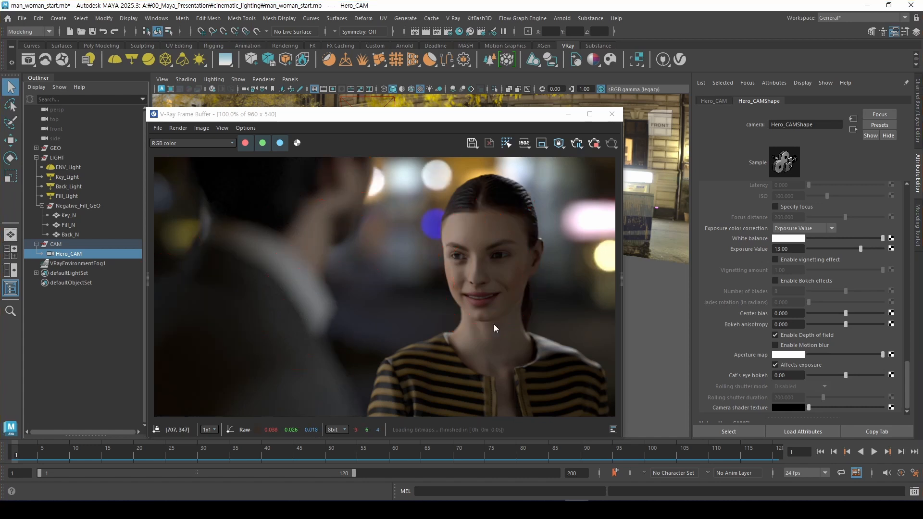
mouse_move(422, 159)
mouse_down()
mouse_move(445, 182)
mouse_move(399, 267)
mouse_up()
key(Escape)
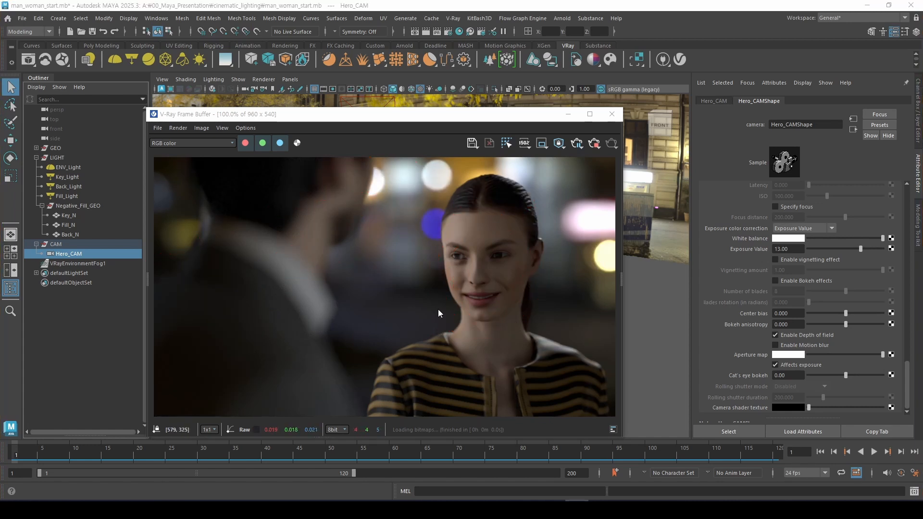
key(ctrl+2)
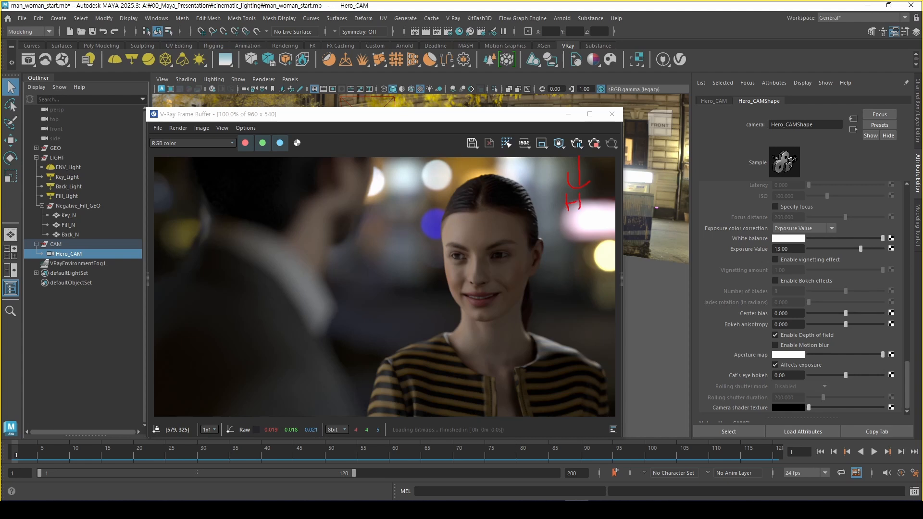
drag(577, 181, 598, 193)
drag(657, 208, 656, 208)
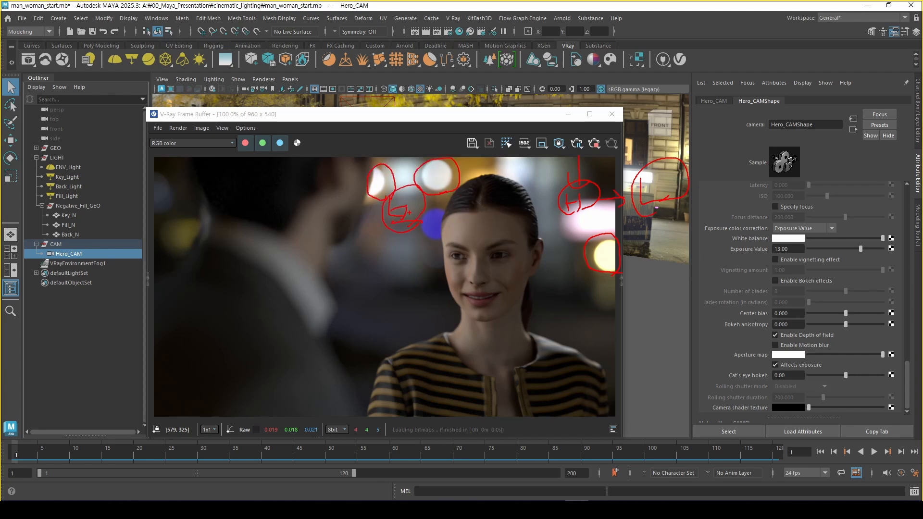
key(Escape)
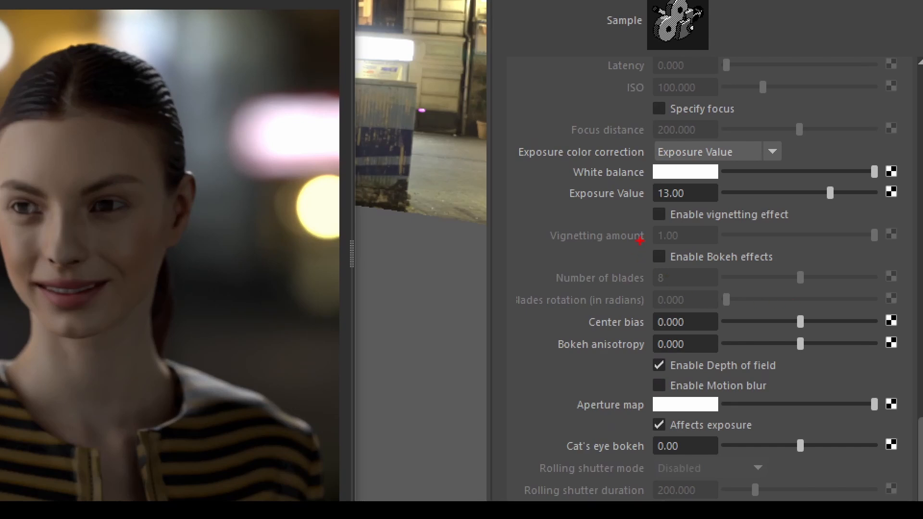
- Enable Bokeh effects on Hero_CAM and set the Number of blades to 6
drag(640, 240, 799, 282)
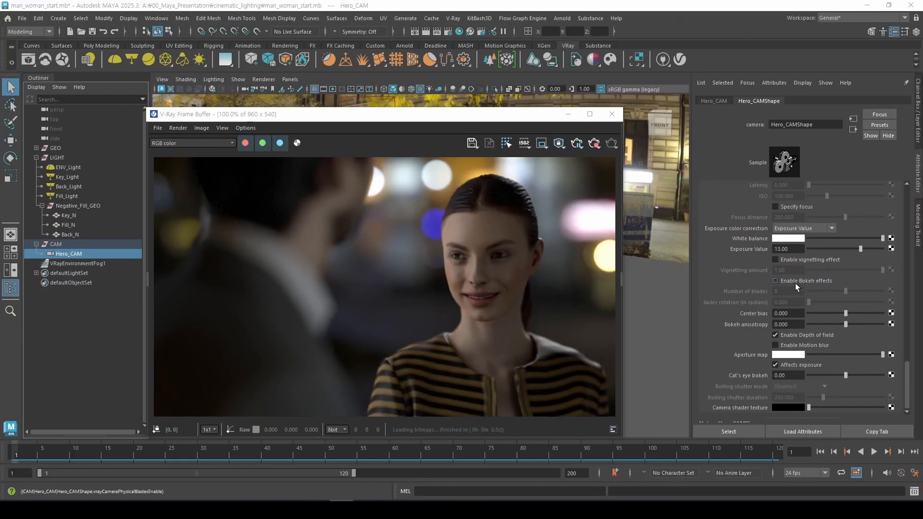
click(697, 258)
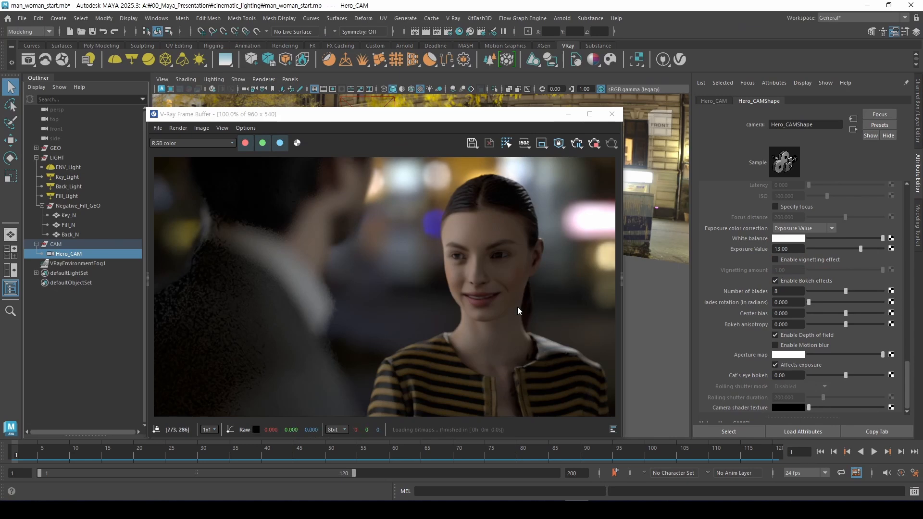
click(798, 290)
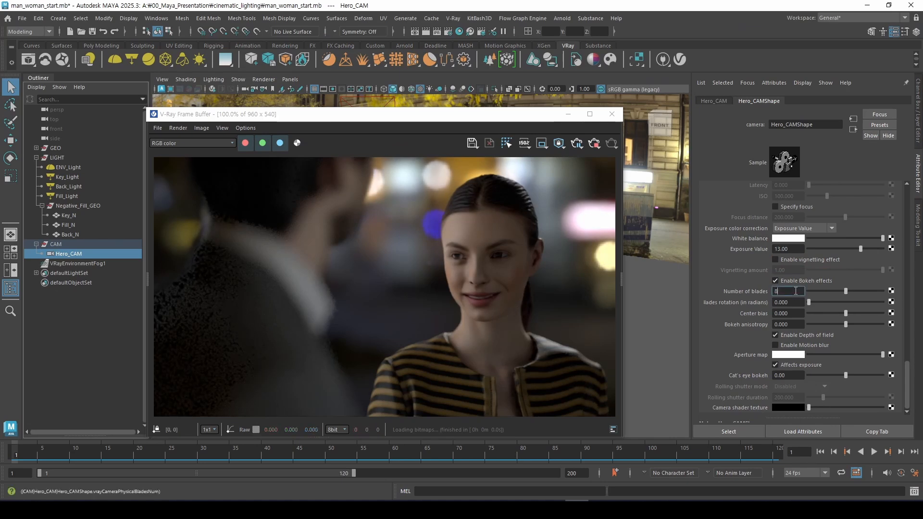
text(6)
key(Return)
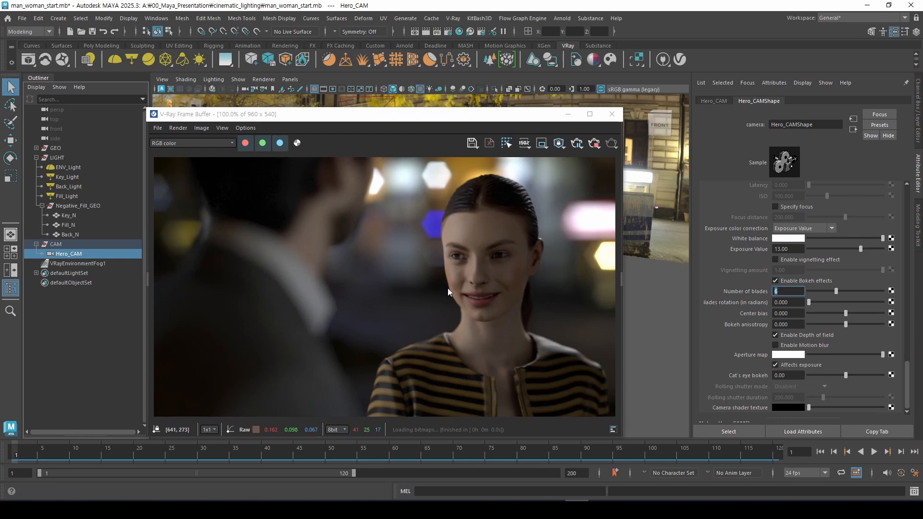
- Review the blurred background and foreground in the render, and check the F-number setting of Hero_CAM
mouse_move(417, 169)
mouse_down()
mouse_move(356, 240)
mouse_move(374, 315)
mouse_up()
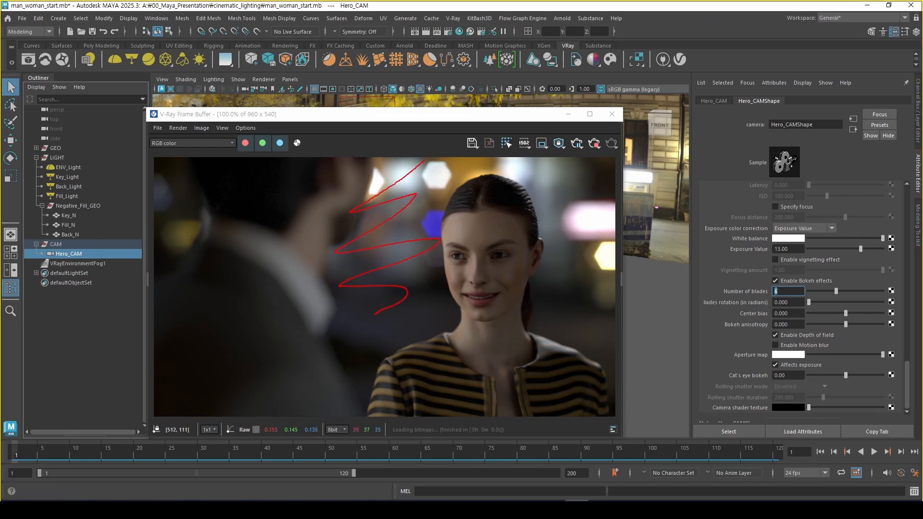
mouse_move(320, 189)
mouse_down()
mouse_move(289, 266)
mouse_move(301, 370)
mouse_up()
key(Escape)
scroll(721, 323, up, 5)
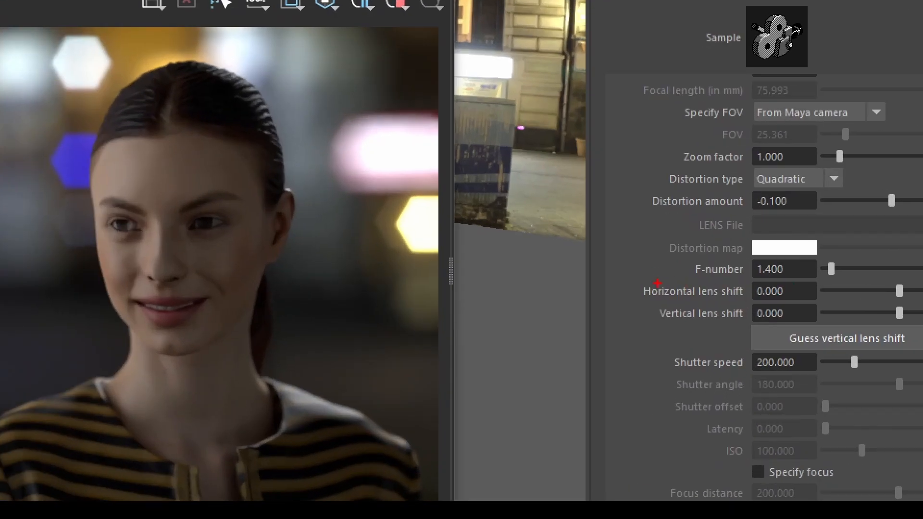
- Try F-numbers of 5, 3, 2 and 1 on Hero_CAM to compare the blur, and return the F-number to 1.4
drag(657, 283, 745, 241)
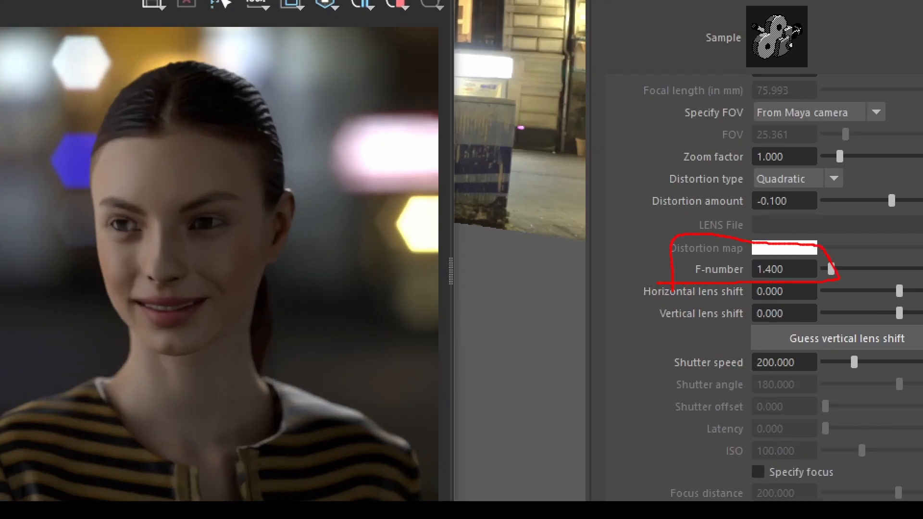
key(Escape)
double_click(783, 269)
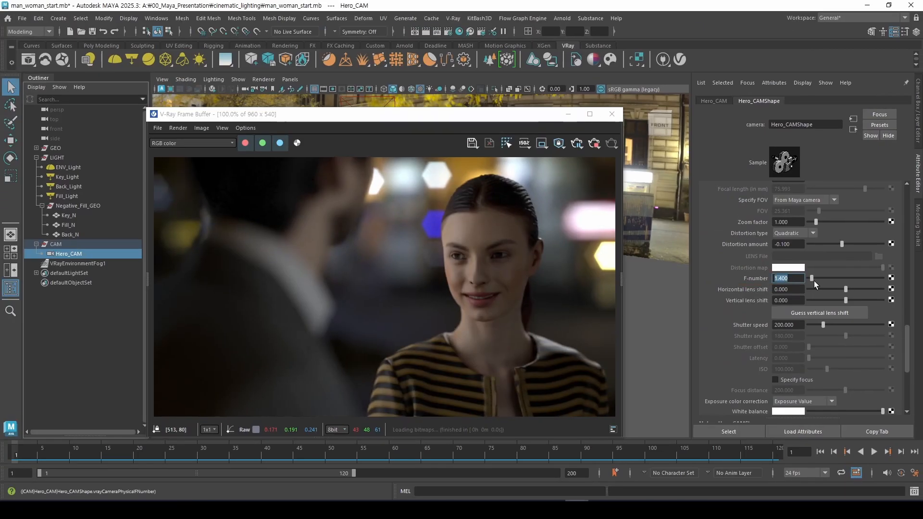
text(5)
key(Return)
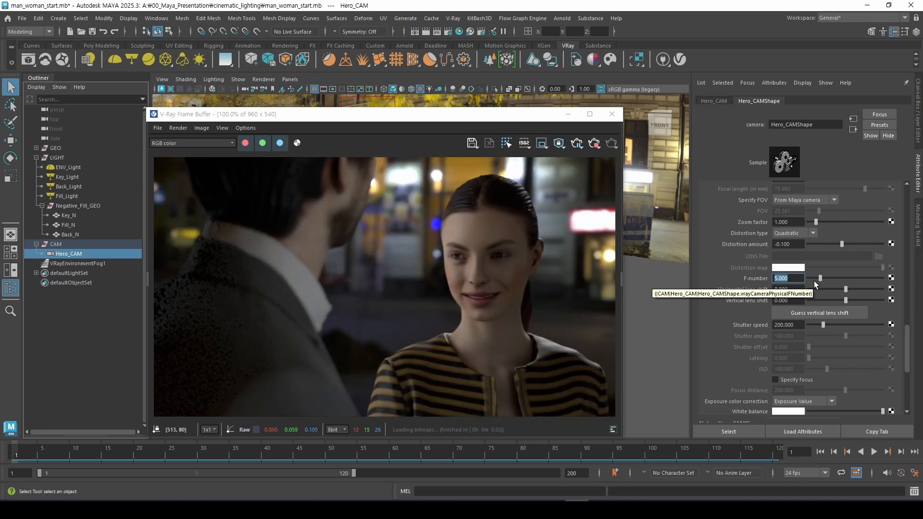
text(2)
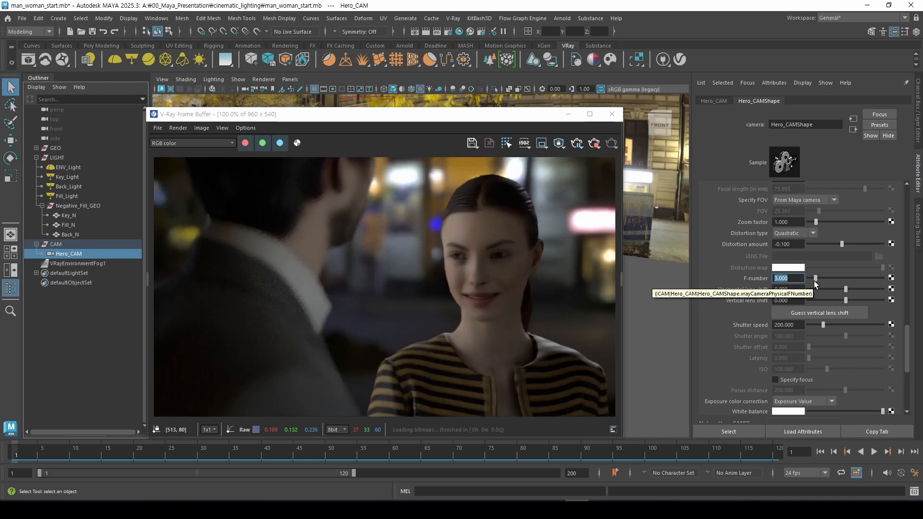
key(Return)
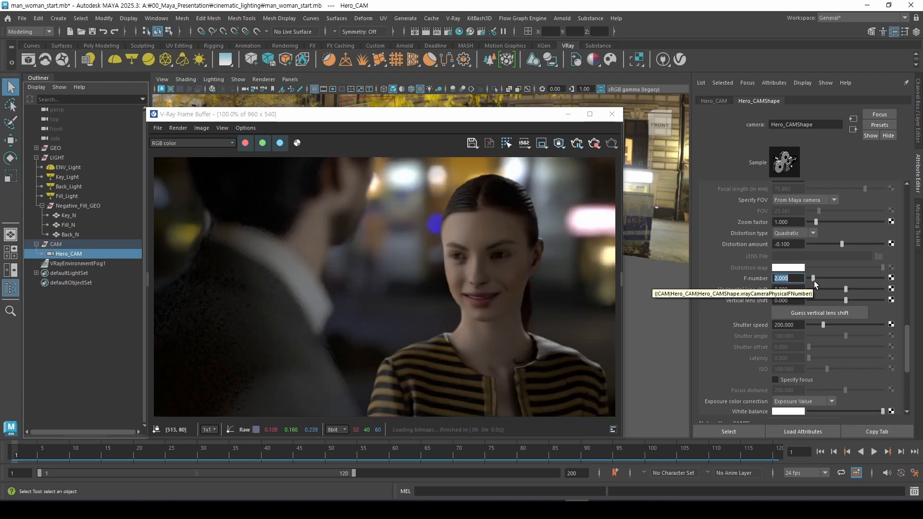
text(1)
key(Return)
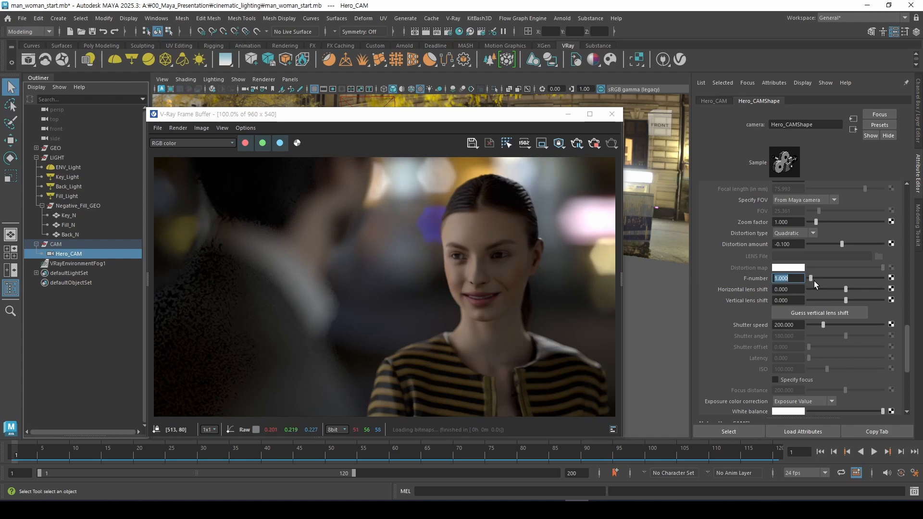
text(1.4)
key(Return)
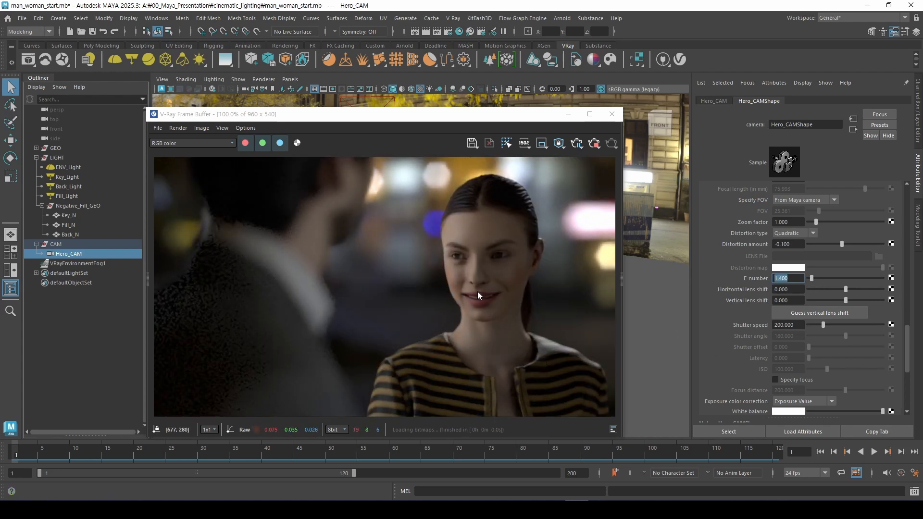
- Examine the hexagonal bokeh lights around the woman and the blur of the man and the dark background between them
drag(417, 202, 430, 263)
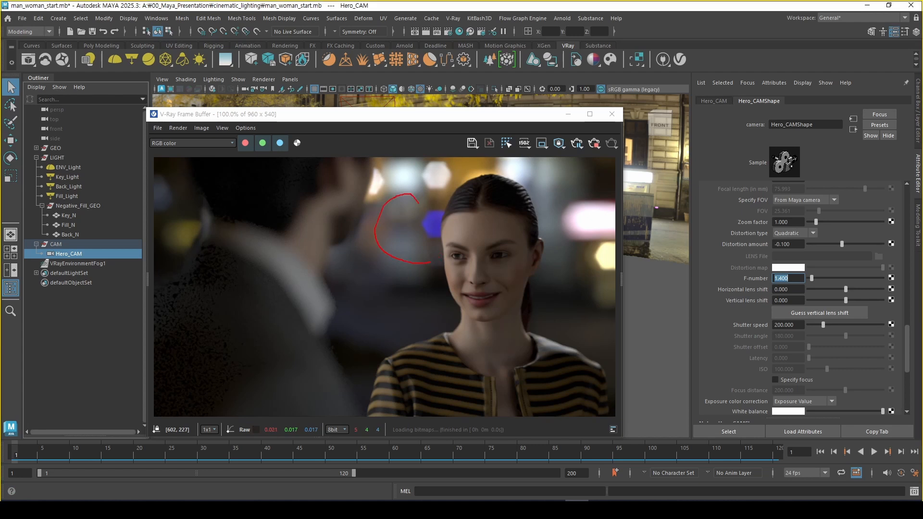
drag(275, 335, 225, 349)
key(Escape)
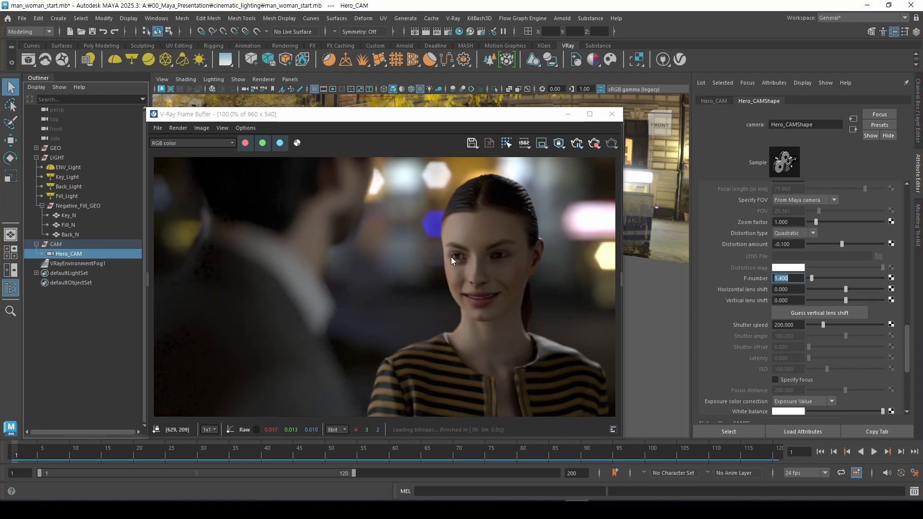
key(ctrl+2)
drag(445, 187, 407, 191)
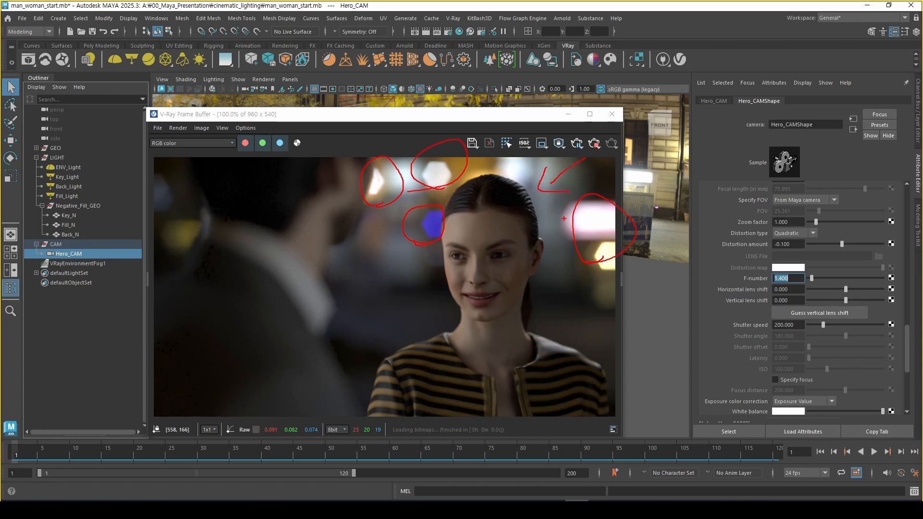
key(Escape)
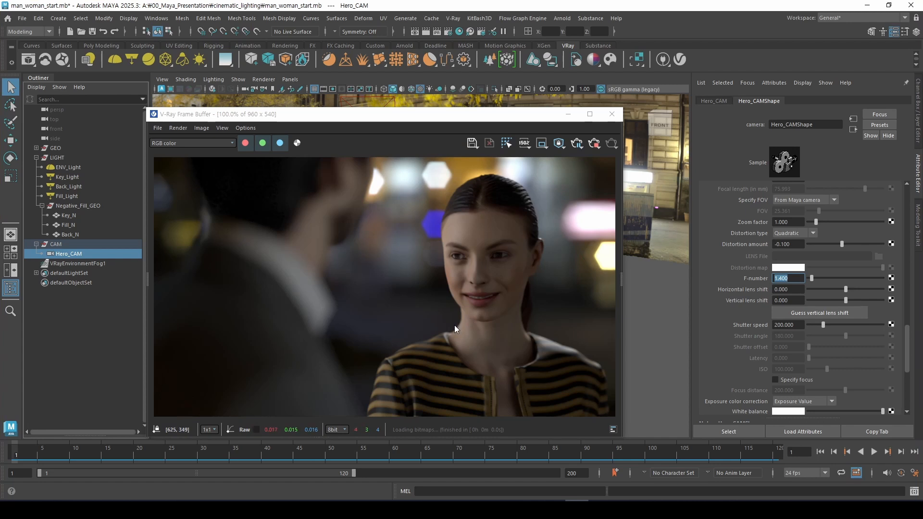
key(ctrl+2)
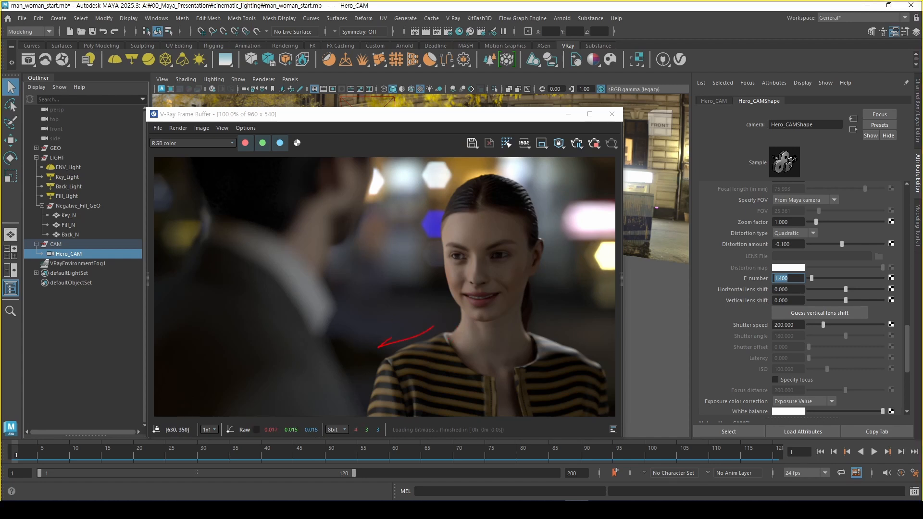
mouse_move(433, 326)
mouse_down()
mouse_move(389, 281)
mouse_move(392, 187)
mouse_up()
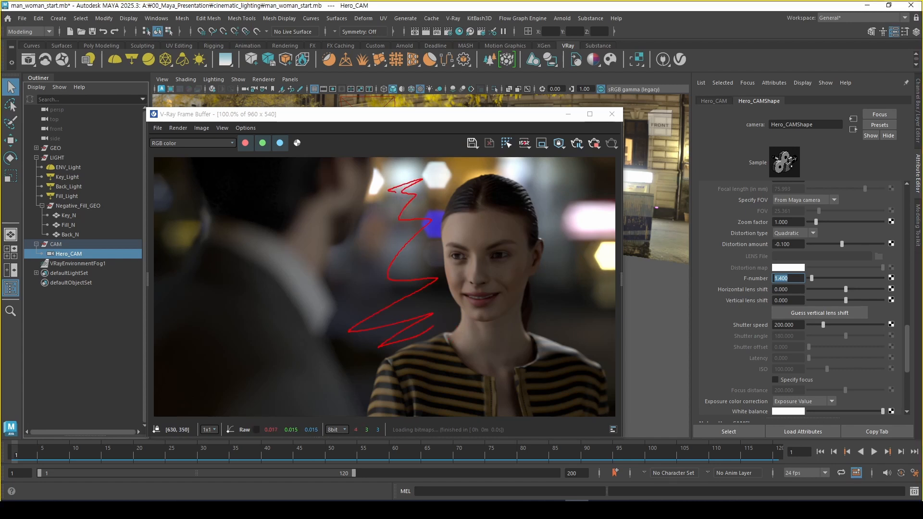
key(Escape)
- Disable Depth of field in Hero_CAM's physical camera settings
scroll(769, 311, down, 3)
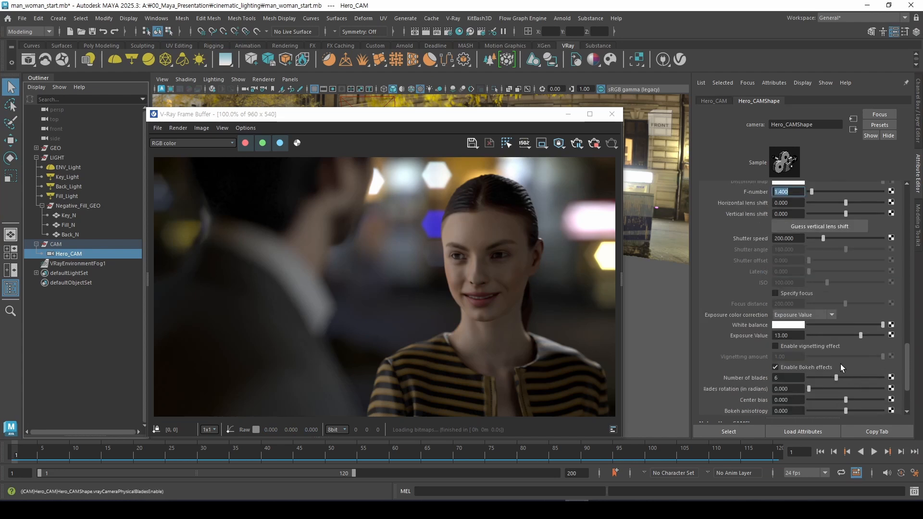
scroll(840, 365, up, 4)
scroll(830, 344, down, 6)
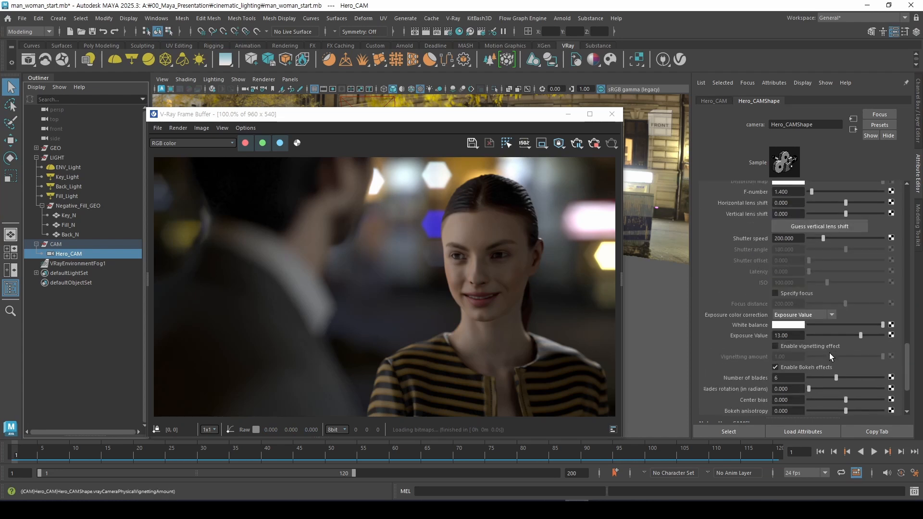
click(820, 364)
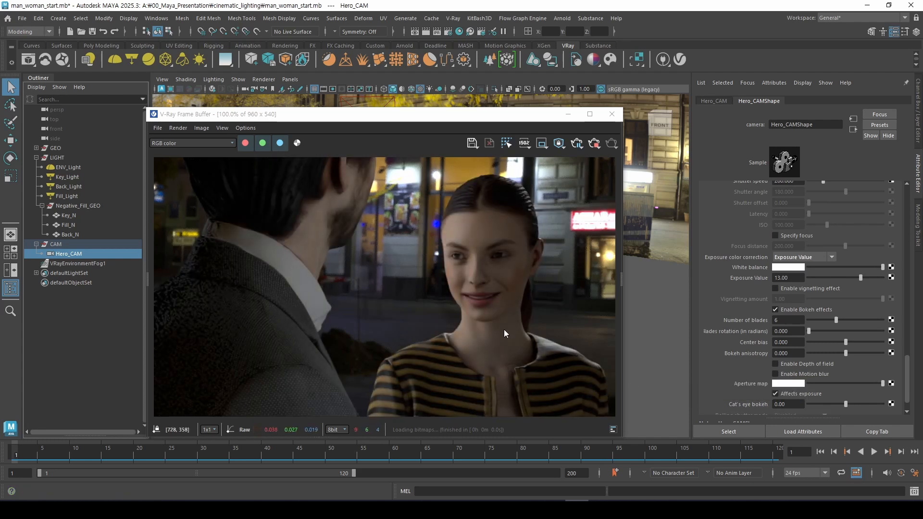
- Enable VRayEnvironmentFog1 and raise its Fog distance, first to 1000 and finally to 10000
click(121, 264)
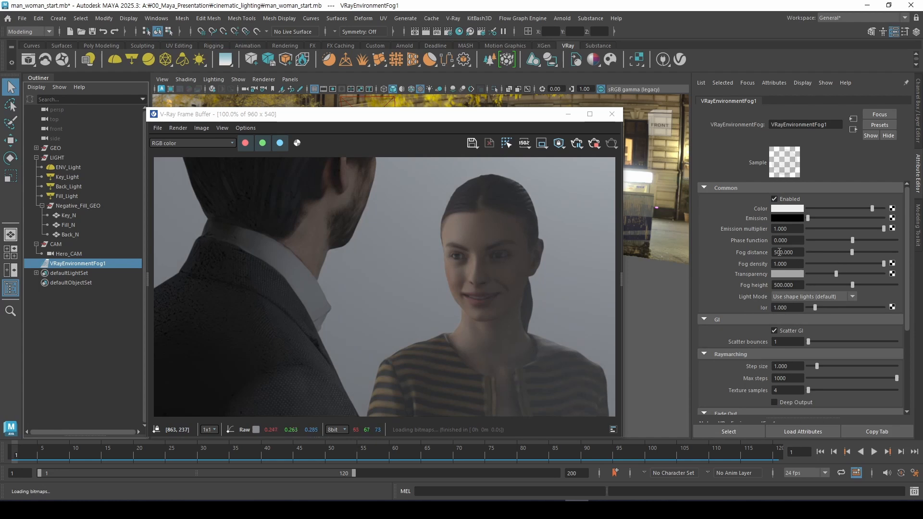
drag(777, 252, 758, 259)
text(10)
key(Return)
click(776, 253)
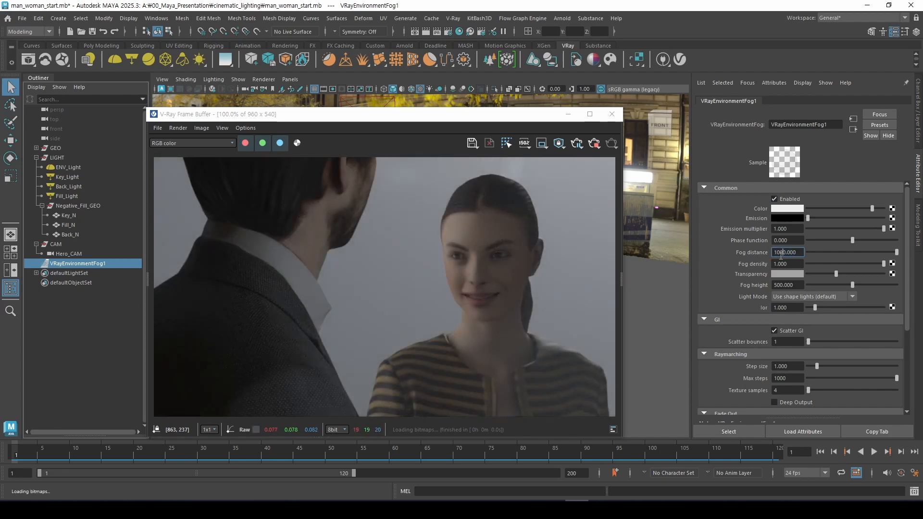
text(0)
key(Return)
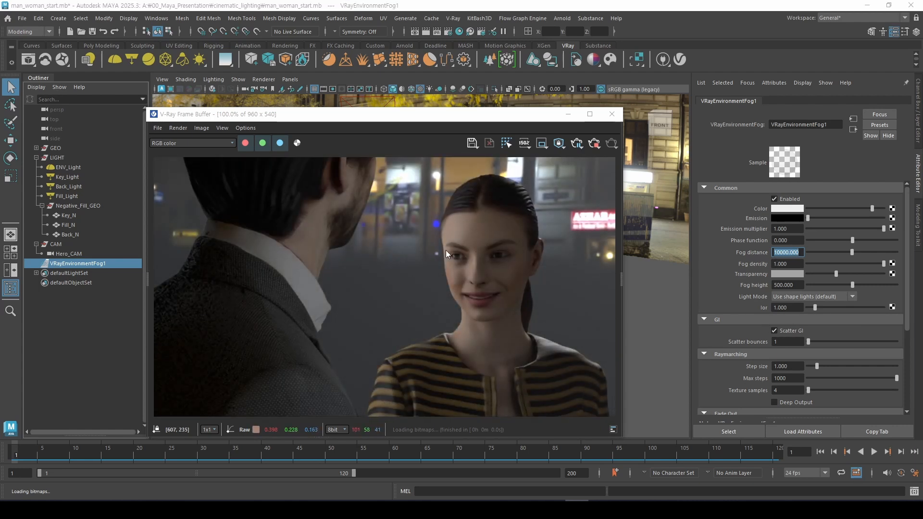
- Check the haze between the man and woman, and raise the fog's Transparency to a near-white value
mouse_move(421, 165)
mouse_down()
mouse_move(380, 214)
mouse_move(364, 302)
mouse_move(377, 347)
mouse_up()
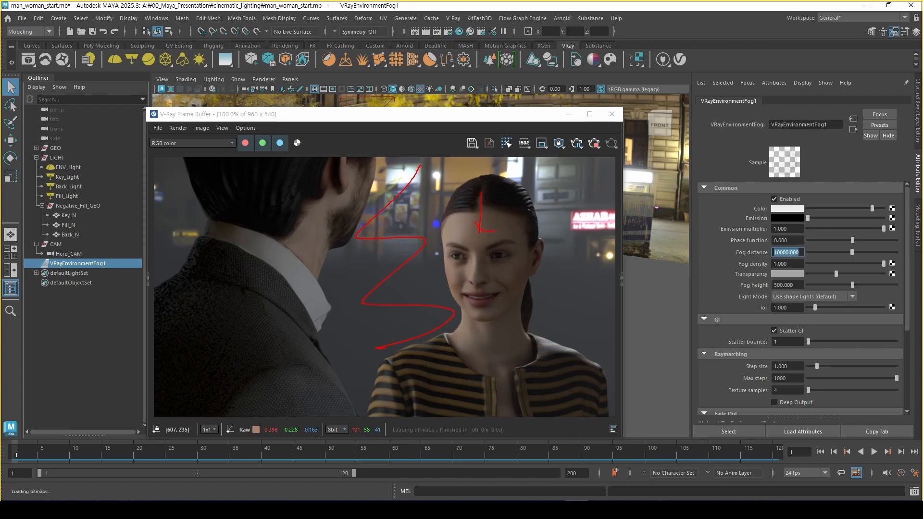
key(Escape)
drag(836, 274, 861, 277)
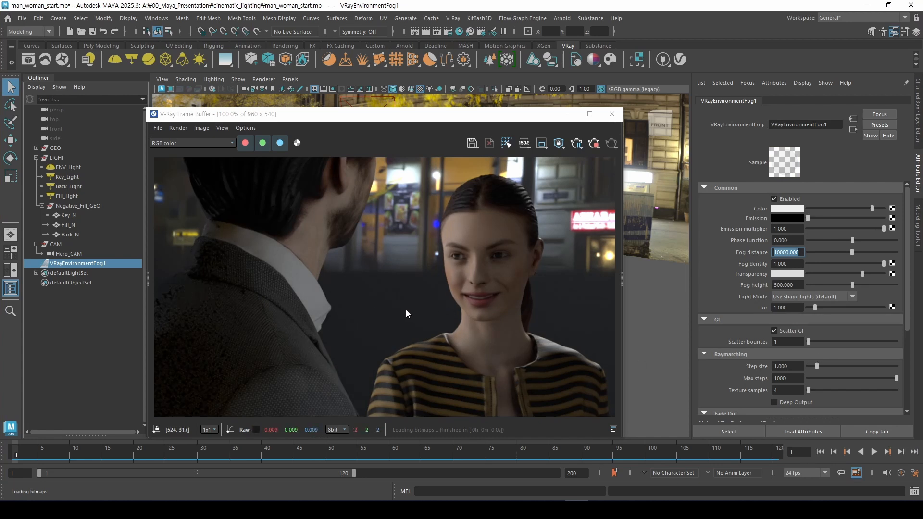
- Select Hero_CAM and enable Depth of field again in its physical camera settings
click(96, 253)
scroll(817, 347, down, 1)
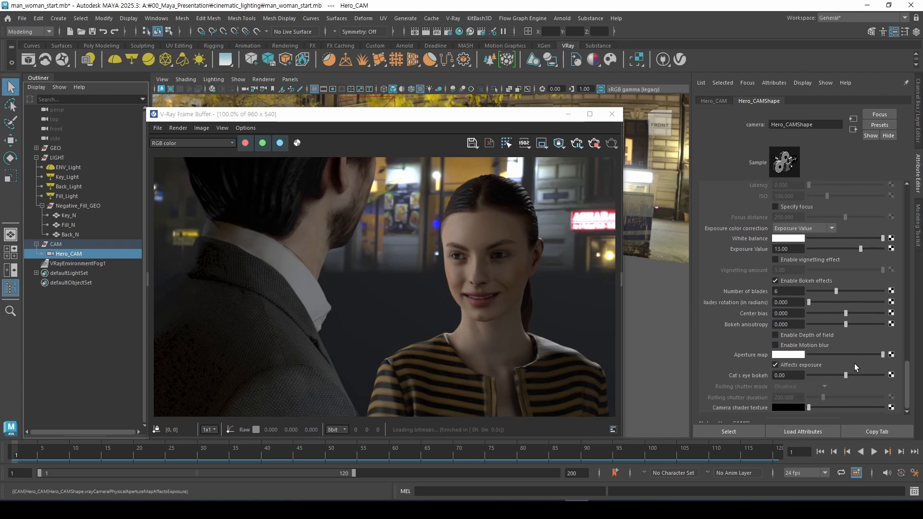
click(813, 335)
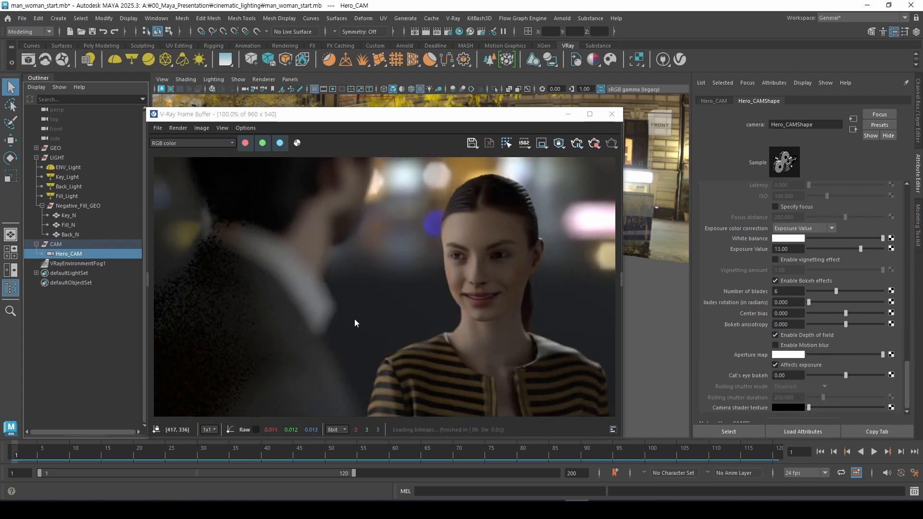
- Examine how the fog combined with Depth of field softens the background on both sides of the woman
drag(428, 180, 372, 323)
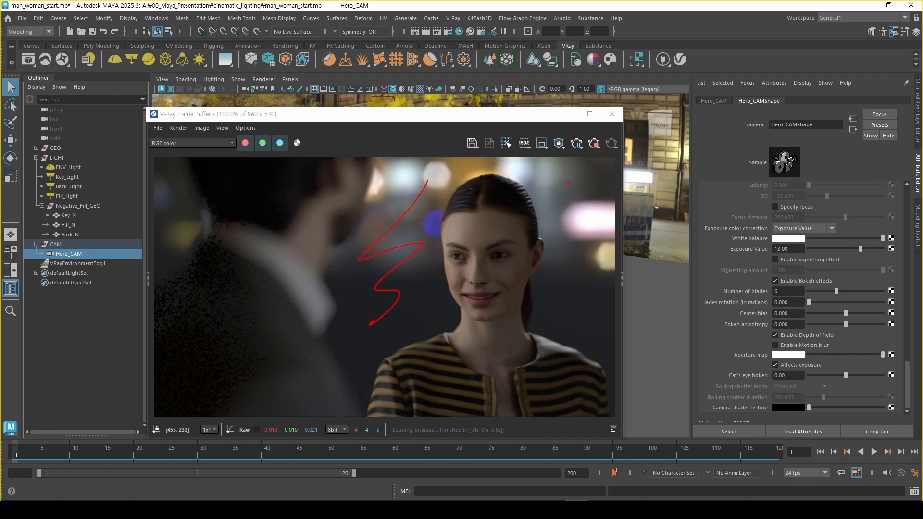
drag(568, 183, 575, 327)
drag(798, 342, 837, 341)
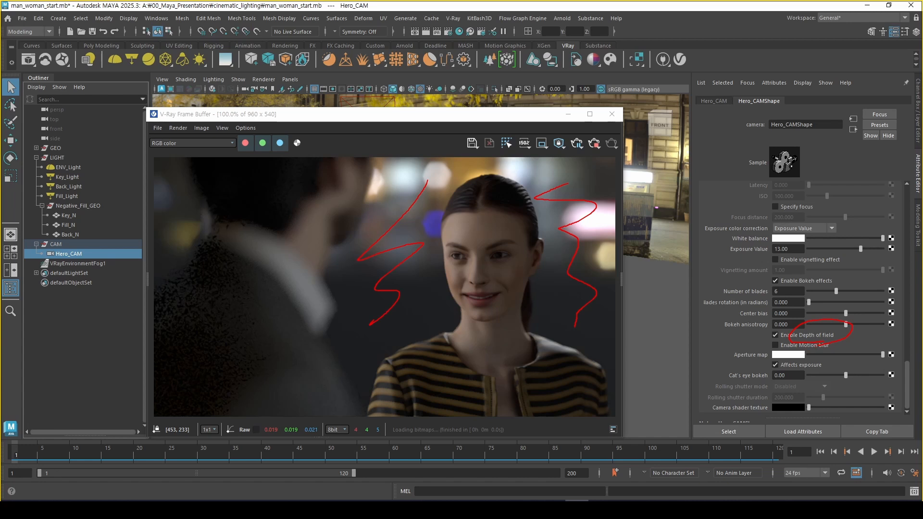
key(Escape)
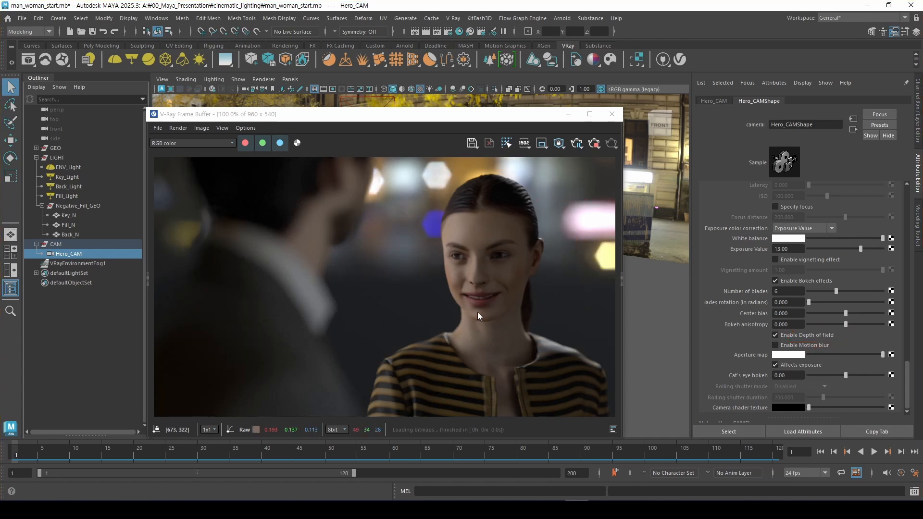
key(ctrl+2)
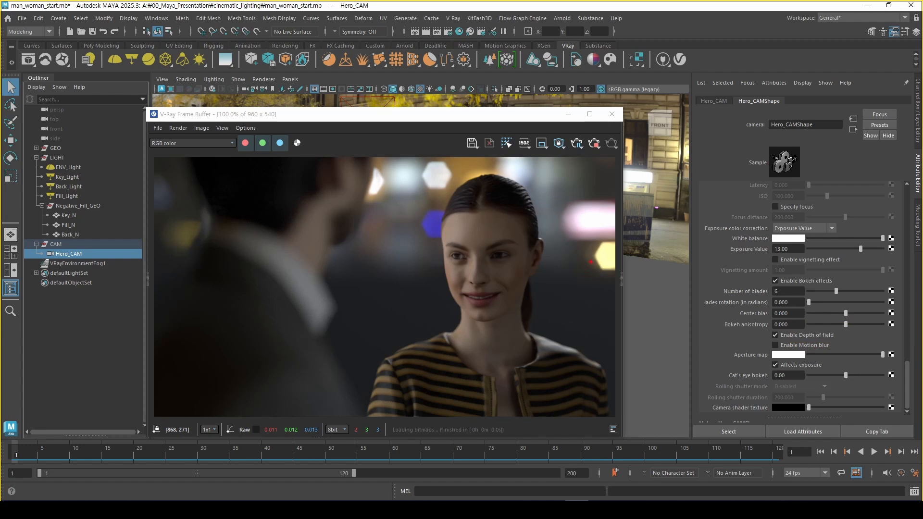
drag(567, 206, 592, 219)
mouse_move(522, 387)
mouse_down()
mouse_move(634, 146)
mouse_move(516, 383)
mouse_up()
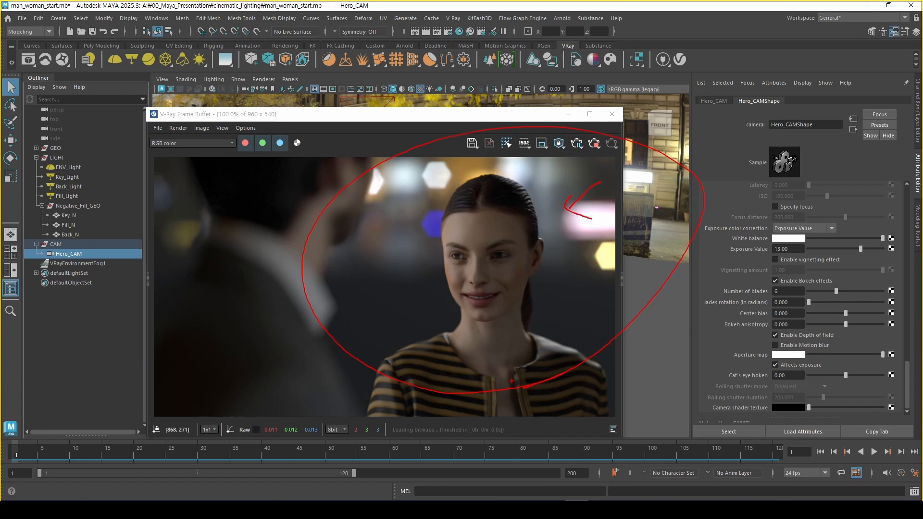
key(Escape)
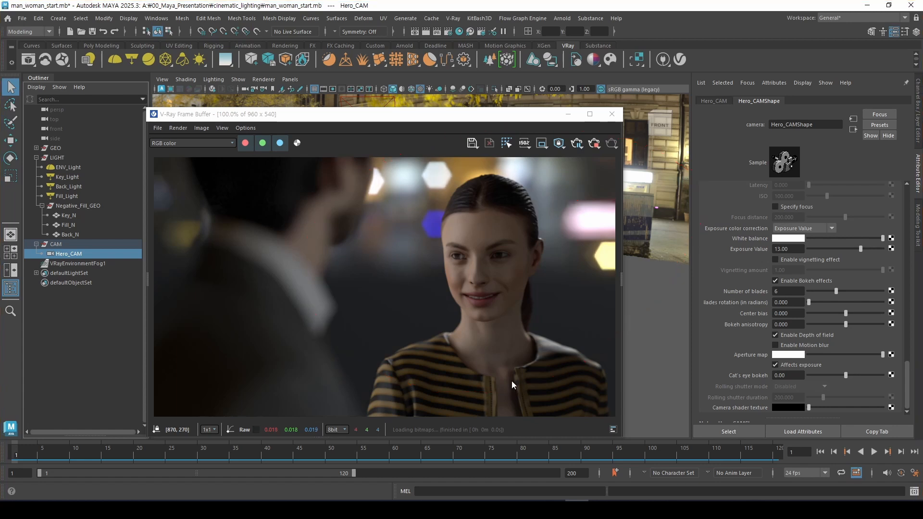
- Reposition the render window and examine the area between the blurred man and the woman's face
drag(413, 119, 452, 110)
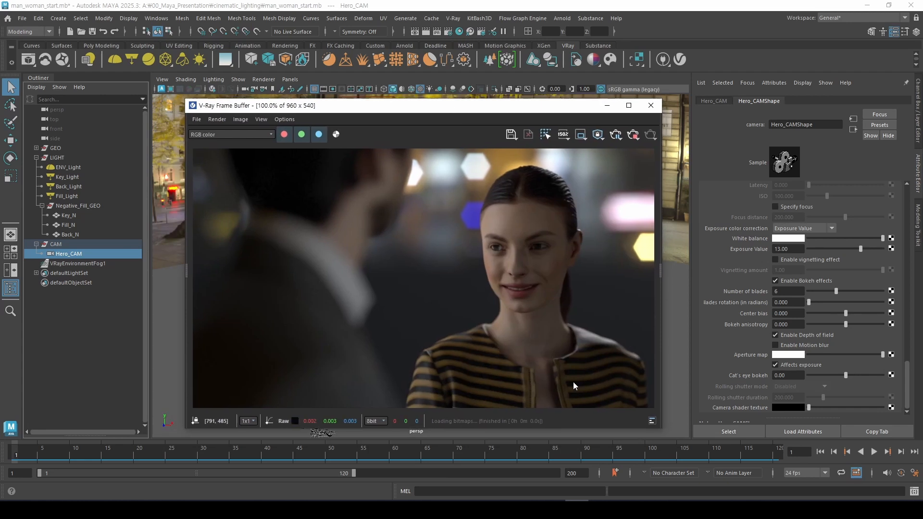
key(ctrl+2)
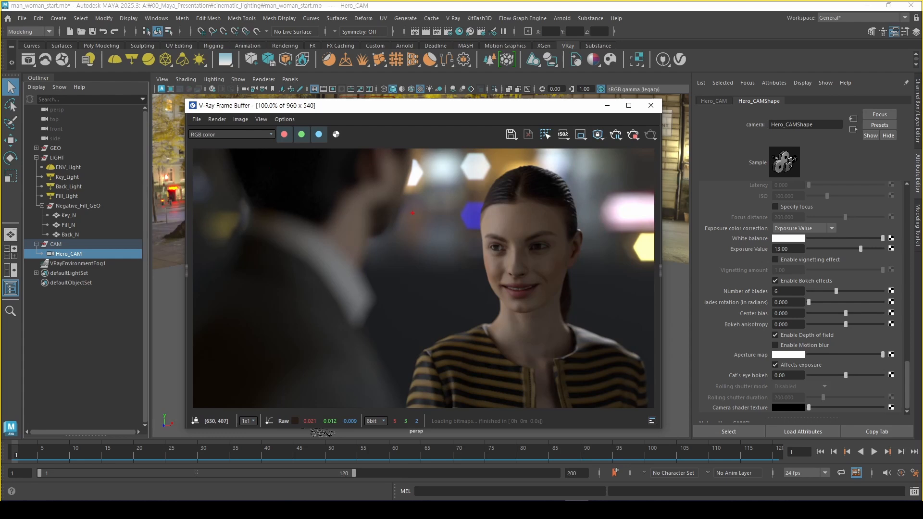
drag(434, 160, 432, 234)
drag(427, 224, 442, 224)
drag(431, 385, 468, 368)
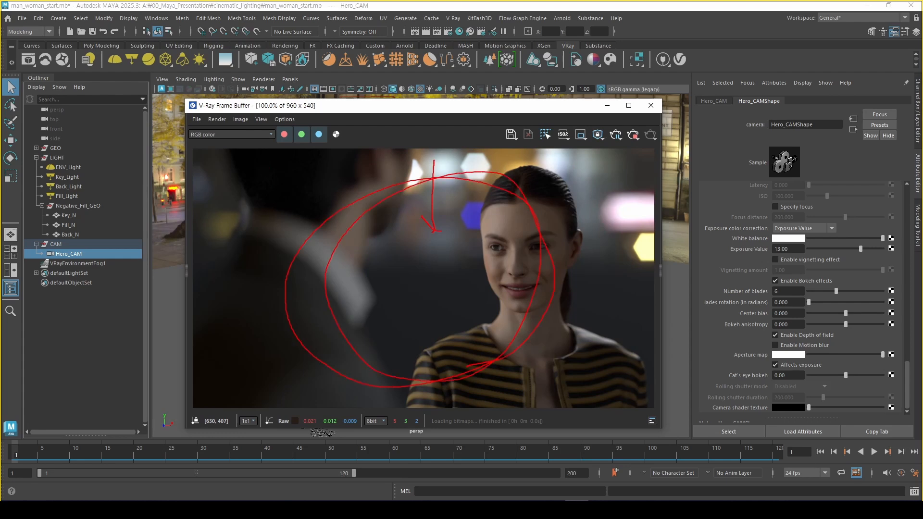
key(Escape)
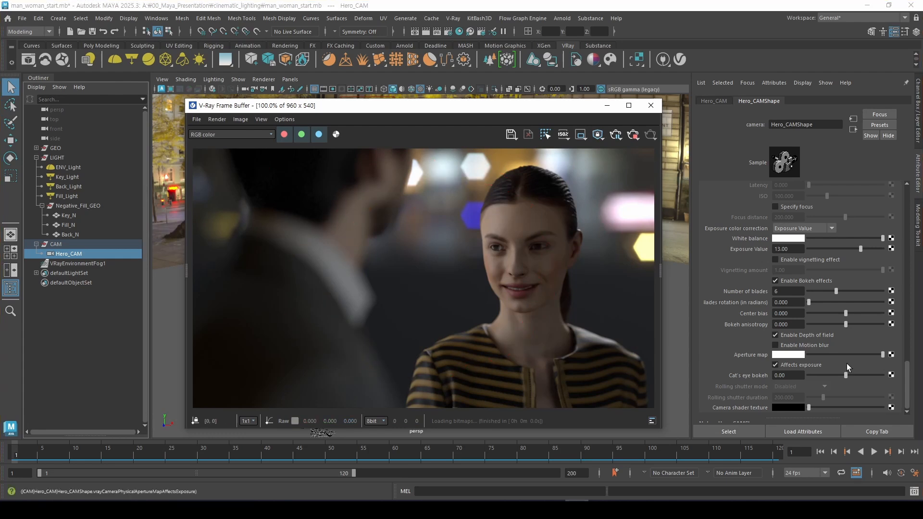
- Enable the vignetting effect on Hero_CAM and set the Vignetting amount to 5
scroll(847, 363, up, 1)
key(ctrl+1)
mouse_move(783, 306)
mouse_down()
mouse_move(617, 317)
mouse_move(791, 293)
mouse_up()
key(Escape)
click(809, 291)
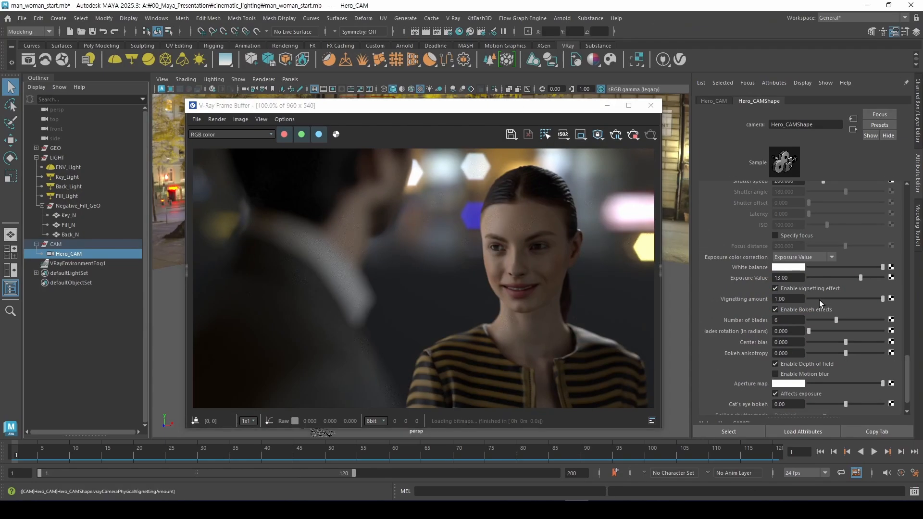
double_click(799, 300)
text(5)
key(Return)
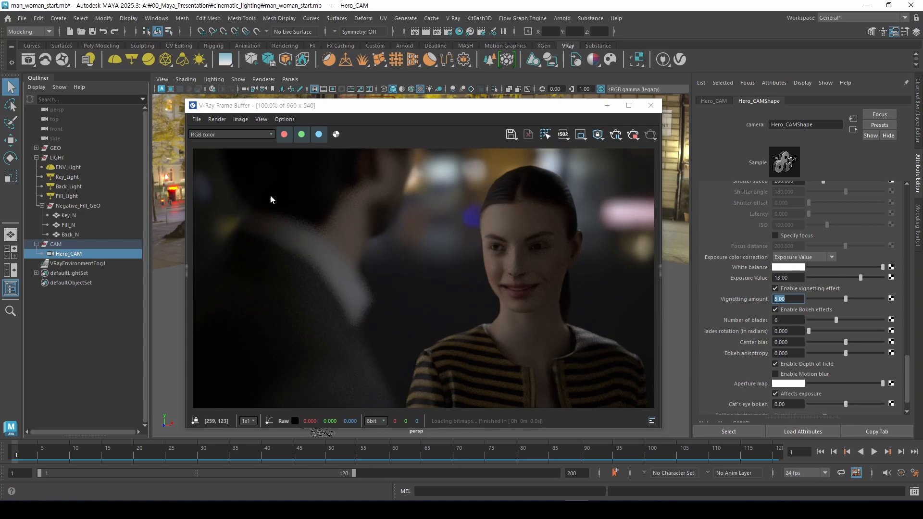
- Examine the vignetting along both side edges of the rendered frame
key(ctrl+2)
drag(265, 161, 237, 339)
drag(634, 258, 574, 385)
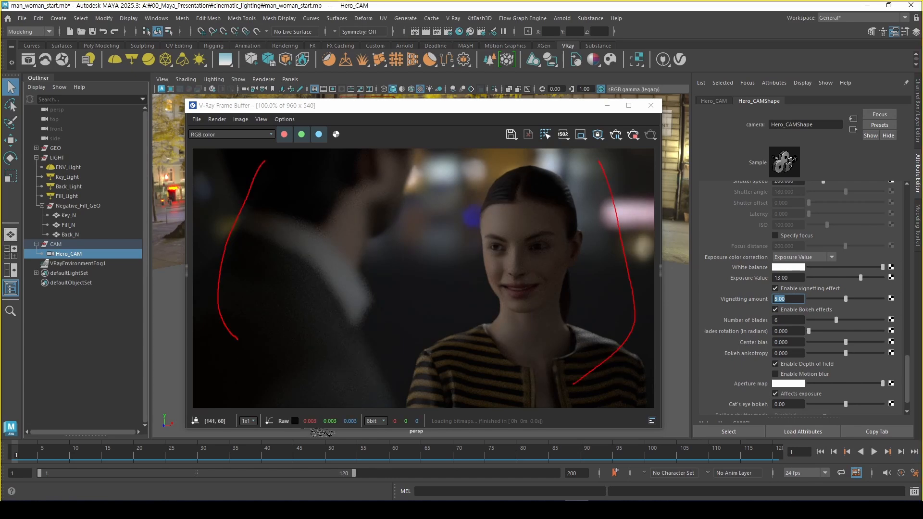
key(Escape)
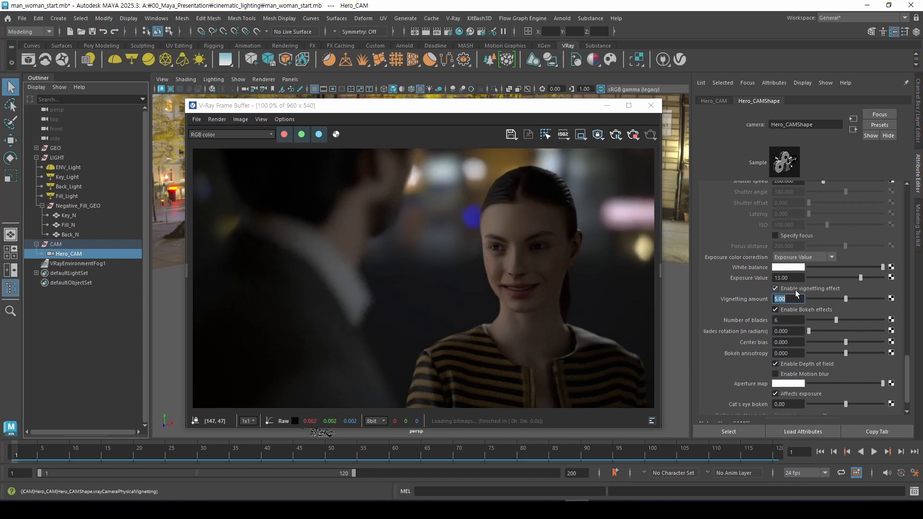
- Disable the vignetting effect on Hero_CAM and reveal the correction layers of the V-Ray Frame Buffer
click(775, 288)
drag(489, 111, 451, 112)
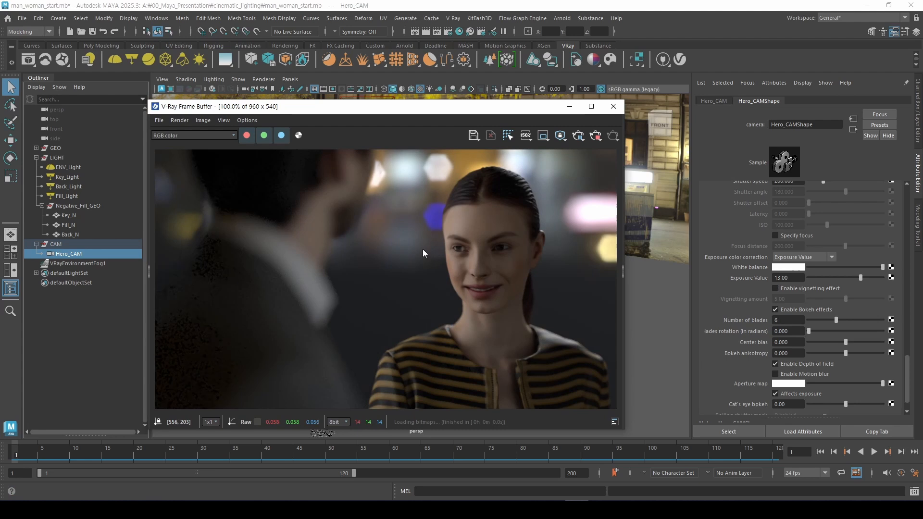
click(624, 277)
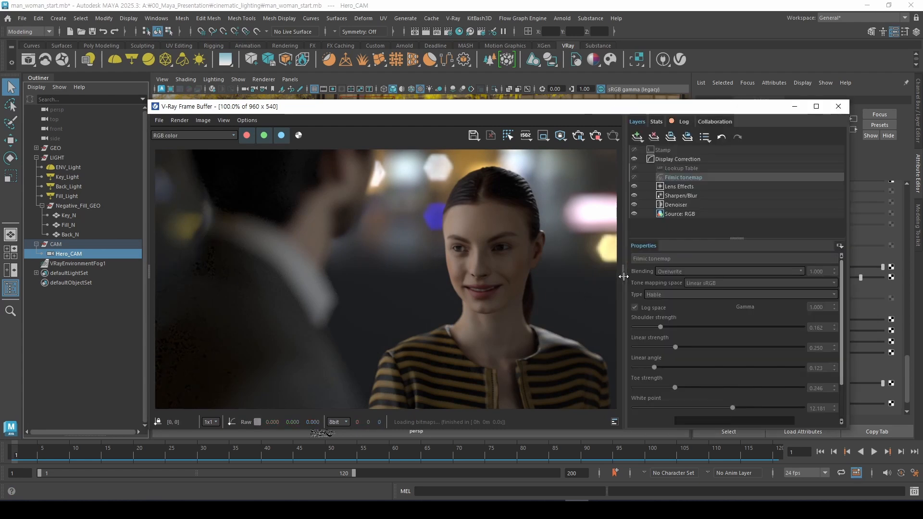
- Add a new Vignette layer beneath Display Correction in the frame buffer's layer stack
click(673, 159)
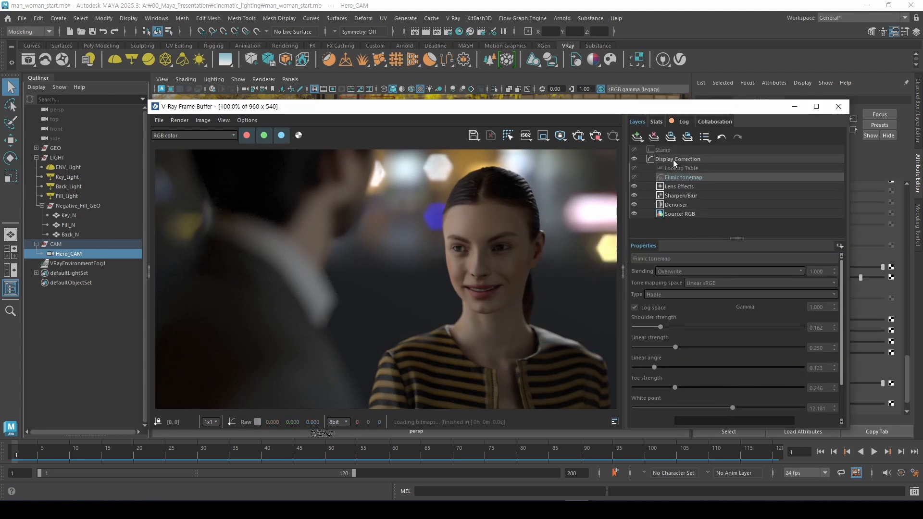
right_click(695, 158)
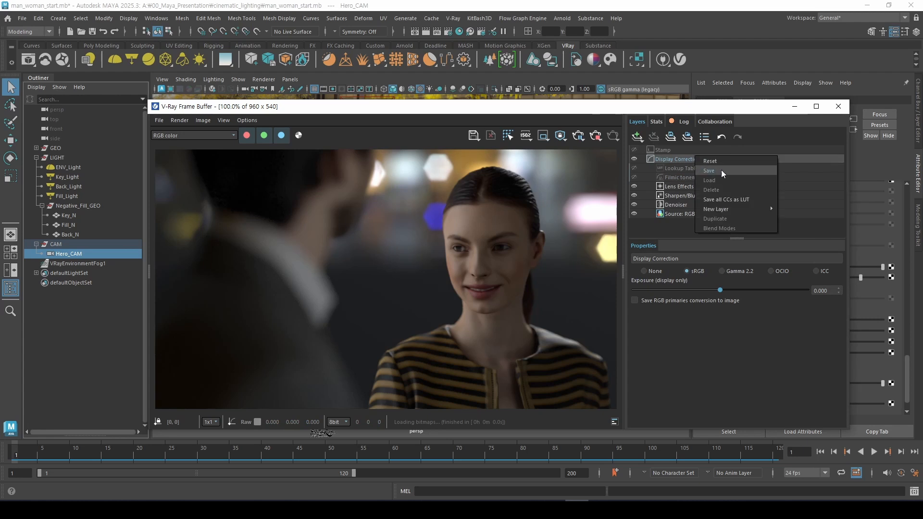
mouse_move(732, 209)
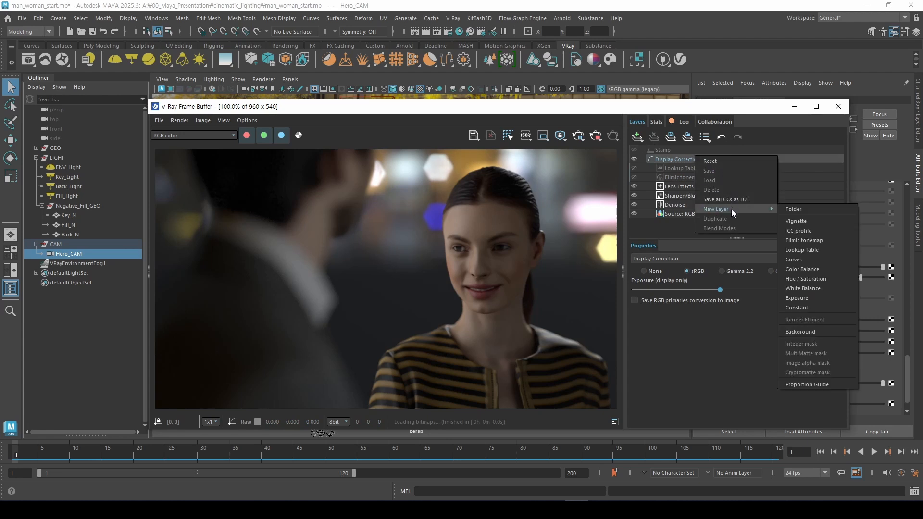
click(814, 220)
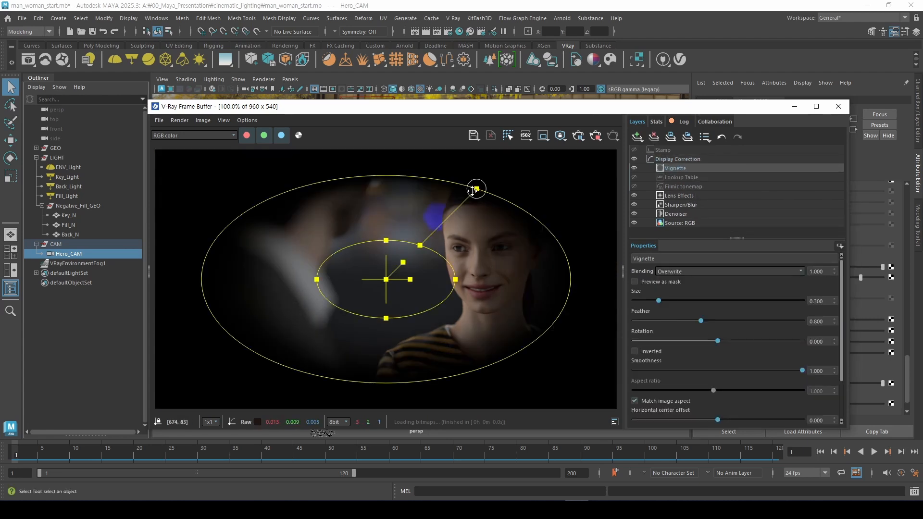
- Reshape the vignette ellipse to a size of about 0.43, feather about 1.77 and aspect ratio about 1.43
drag(475, 188, 551, 147)
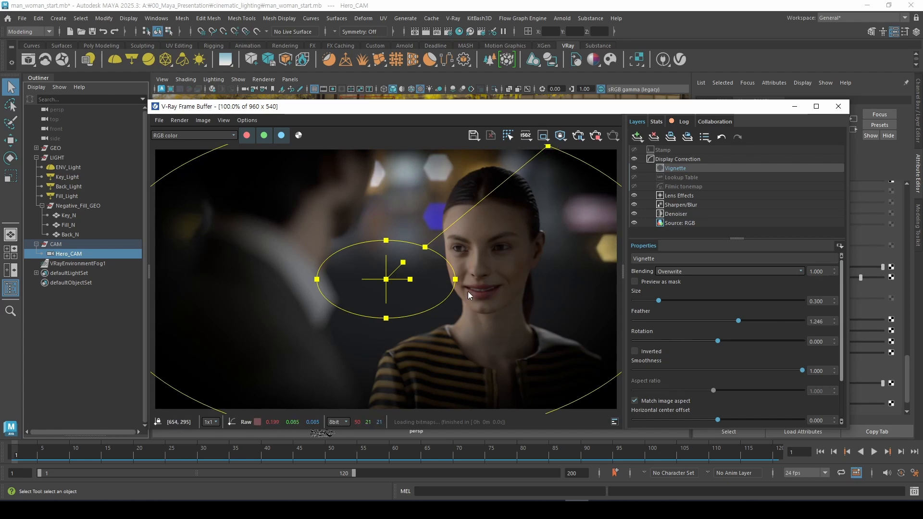
drag(456, 279, 465, 278)
drag(386, 239, 386, 224)
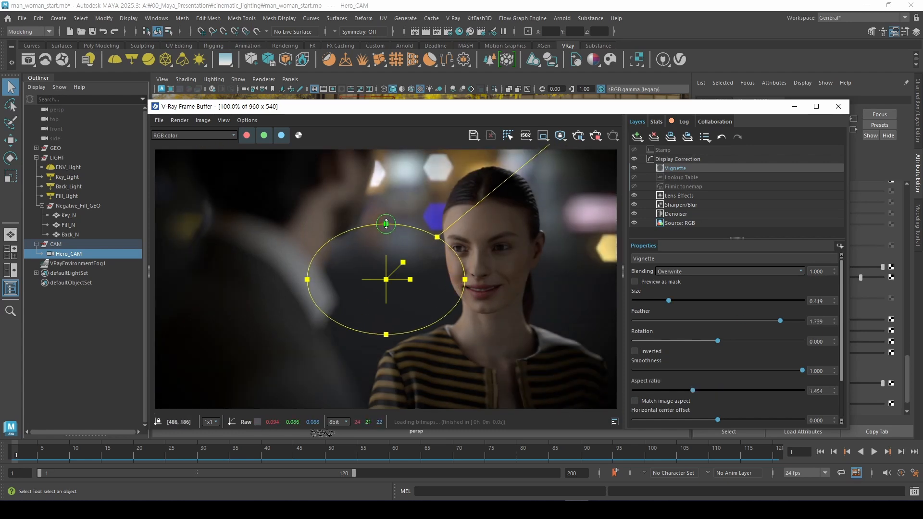
mouse_move(330, 412)
mouse_down()
mouse_move(241, 224)
mouse_move(507, 409)
mouse_move(423, 424)
mouse_up()
key(Escape)
click(751, 232)
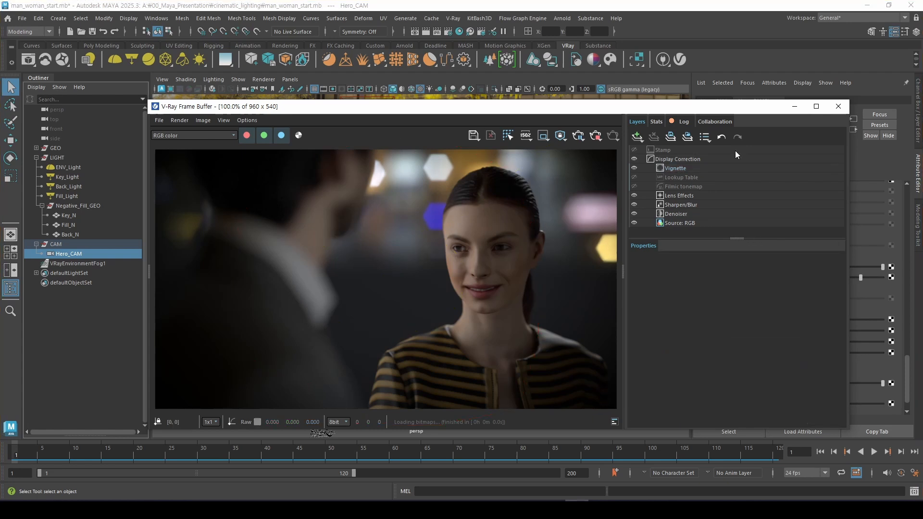
- Compare the render with the Vignette layer off and on, leave it enabled and collapse the layer stack
click(634, 168)
click(634, 169)
click(633, 168)
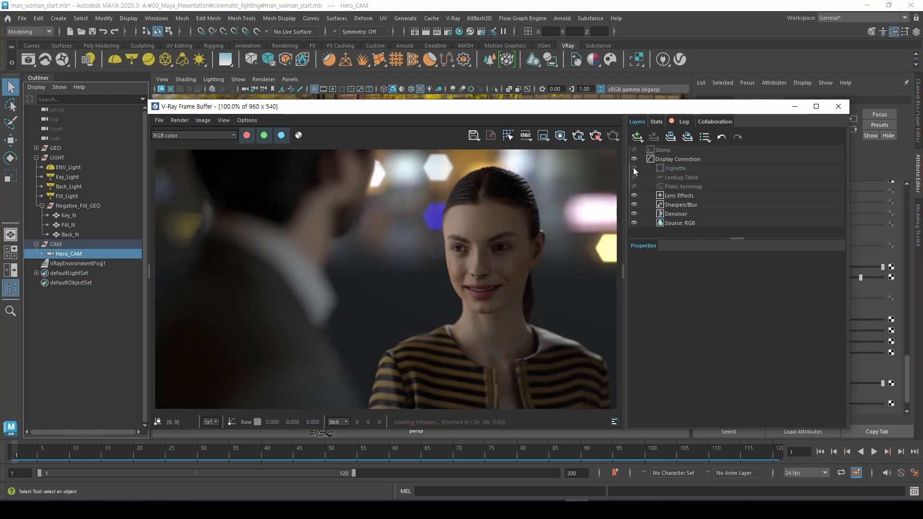
click(635, 167)
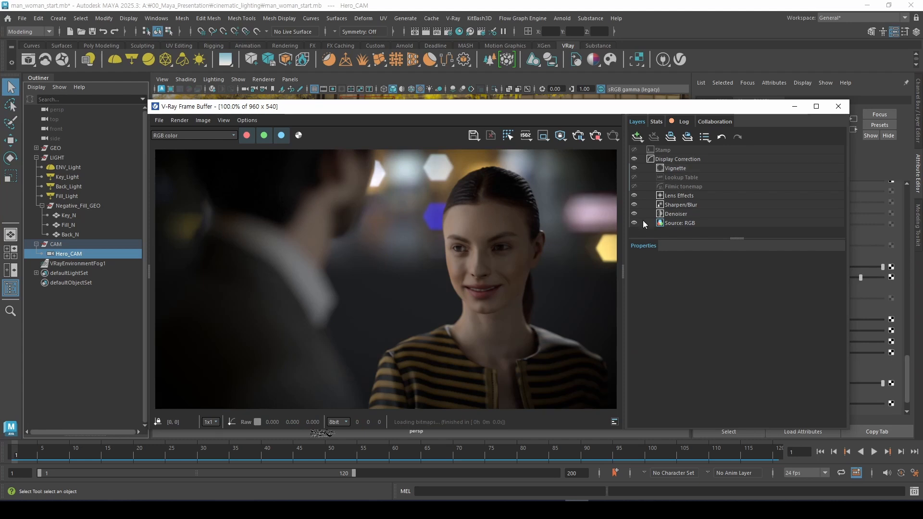
click(625, 275)
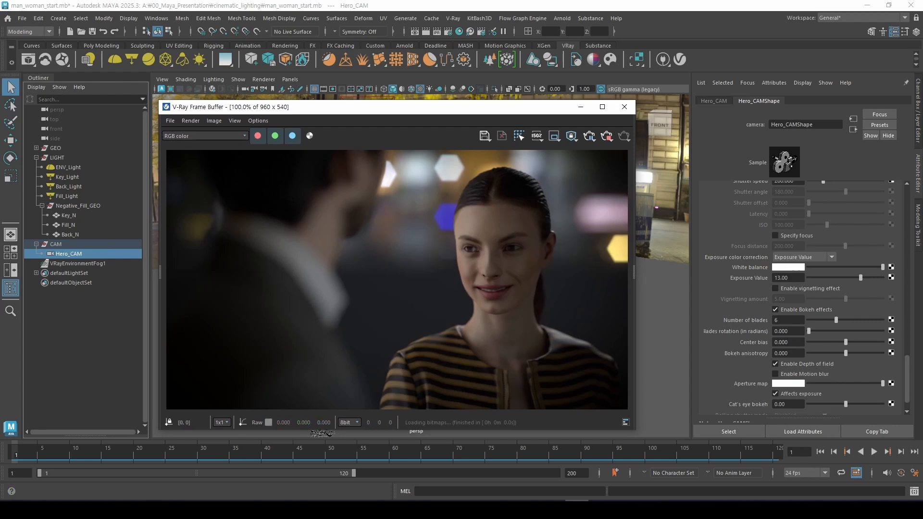
- Enable the Filmic tonemap layer with Shoulder strength 0.276, Linear strength 0.199, Linear angle 0.151 and Toe strength 0.225
click(635, 275)
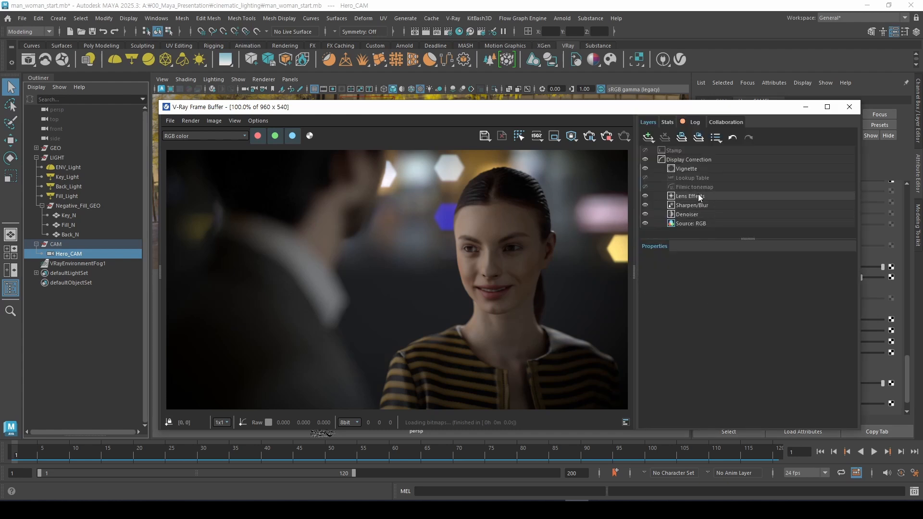
click(696, 189)
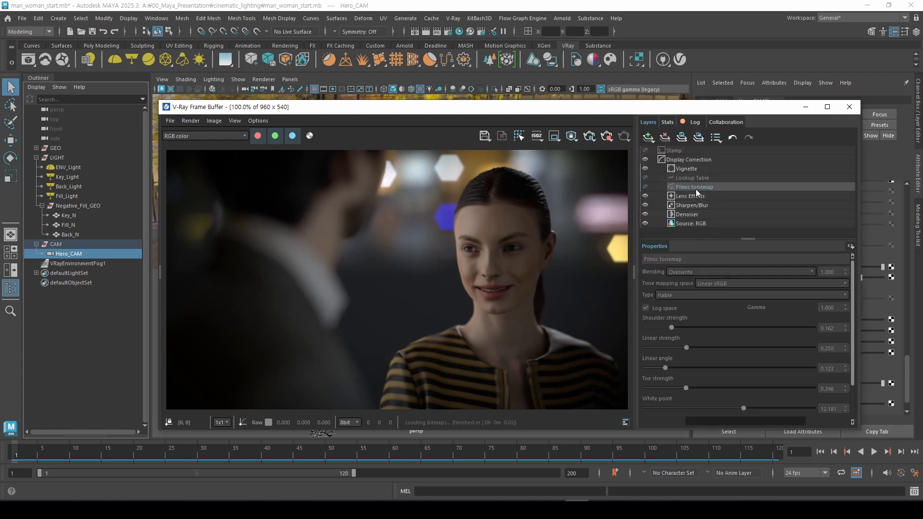
click(645, 186)
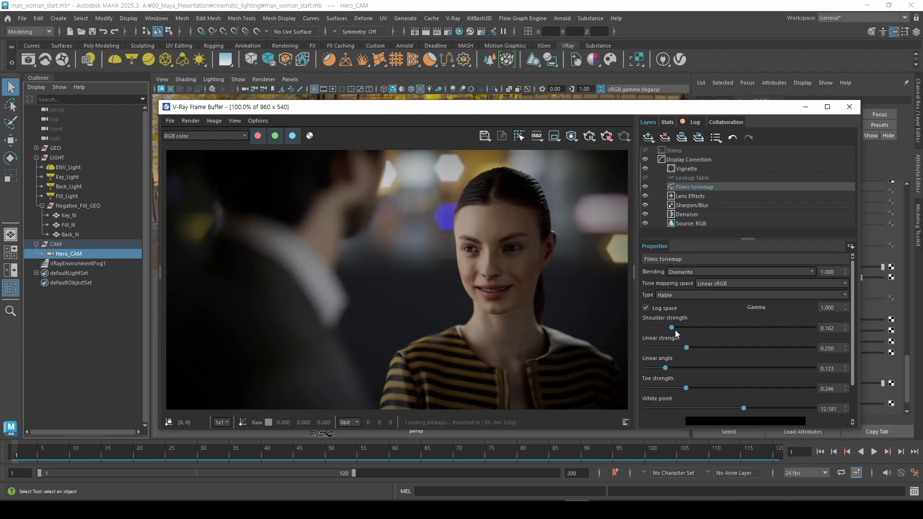
drag(671, 328, 692, 333)
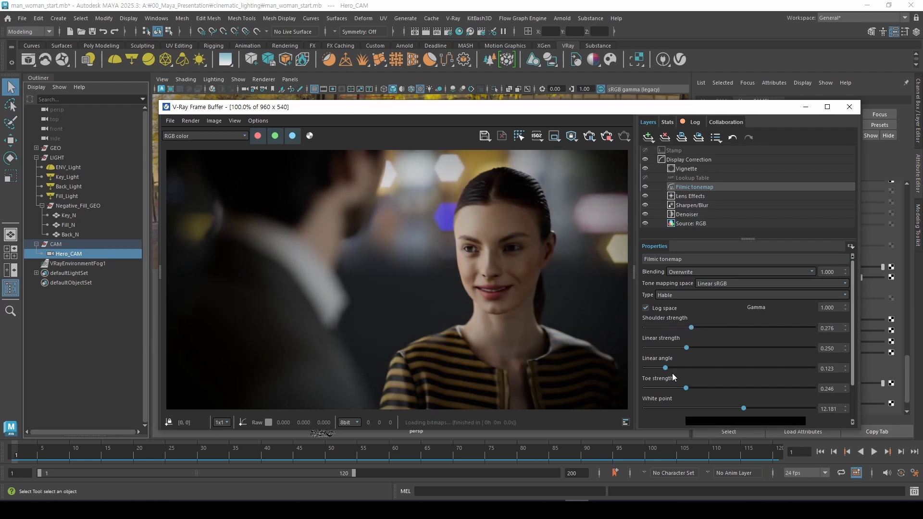
drag(665, 368, 667, 368)
drag(686, 388, 682, 388)
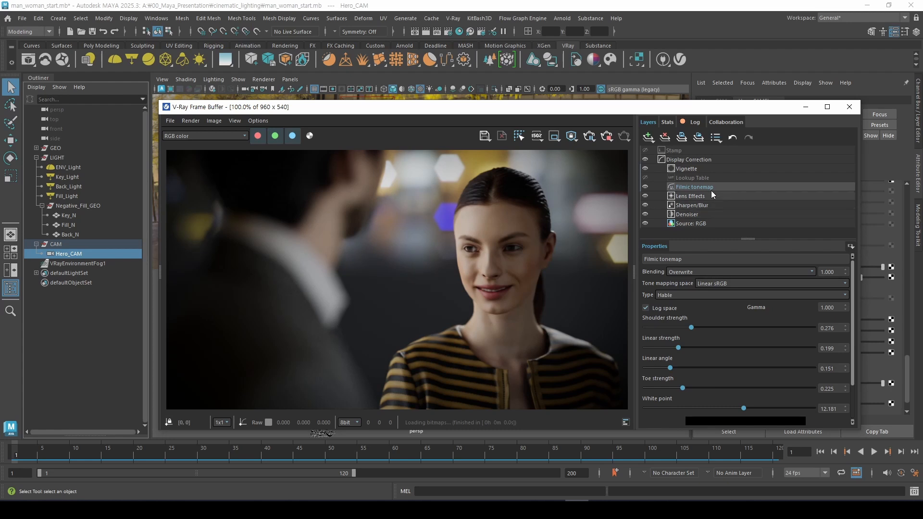
- Enable the Lookup Table layer and review the Vignette layer's properties
click(701, 179)
click(645, 178)
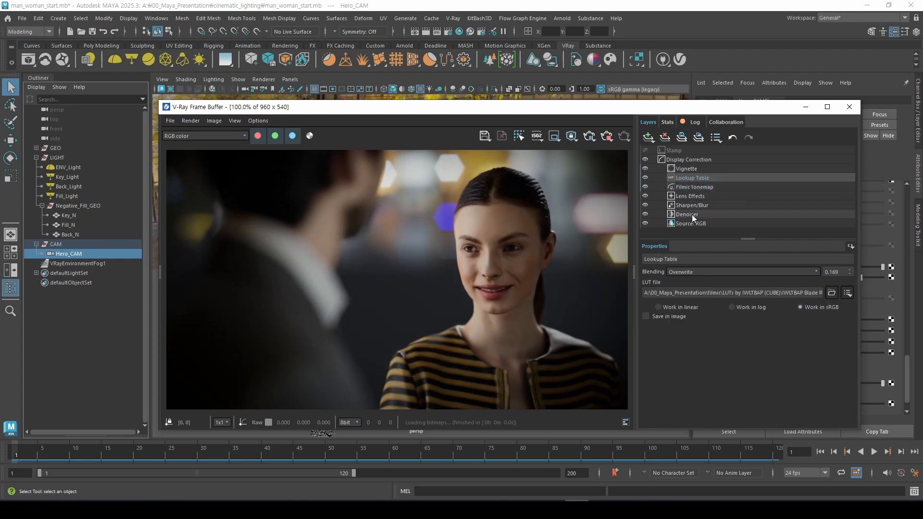
click(695, 169)
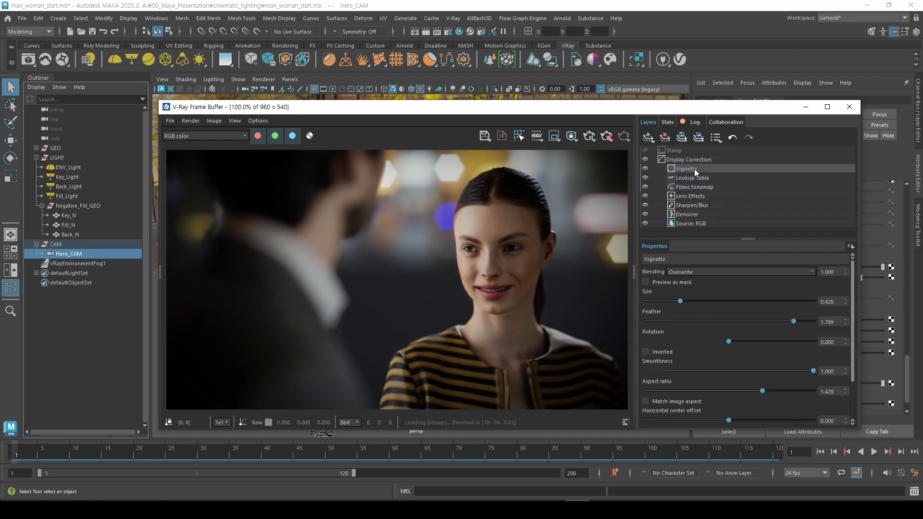
- Enable Chromatic aberration in the Lens Effects layer, expand its settings and examine the color fringing around the man and woman
click(709, 196)
drag(625, 108, 588, 81)
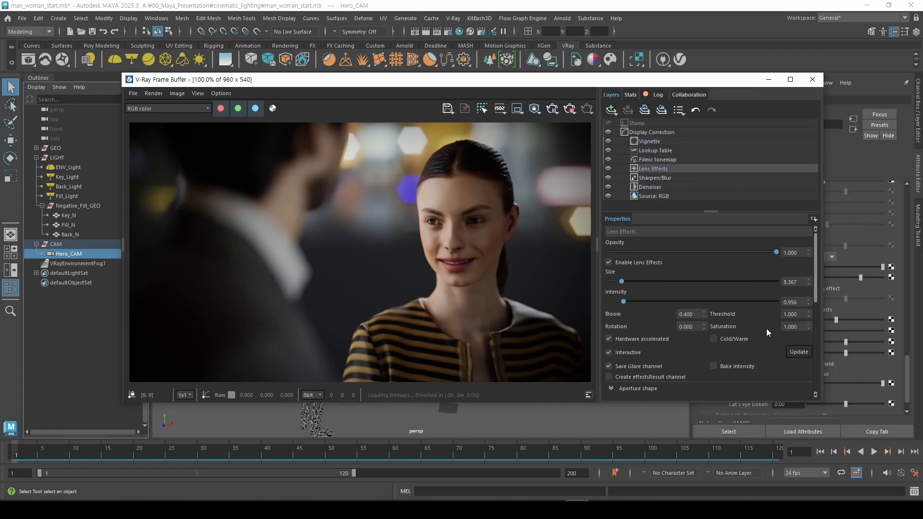
drag(818, 244, 821, 318)
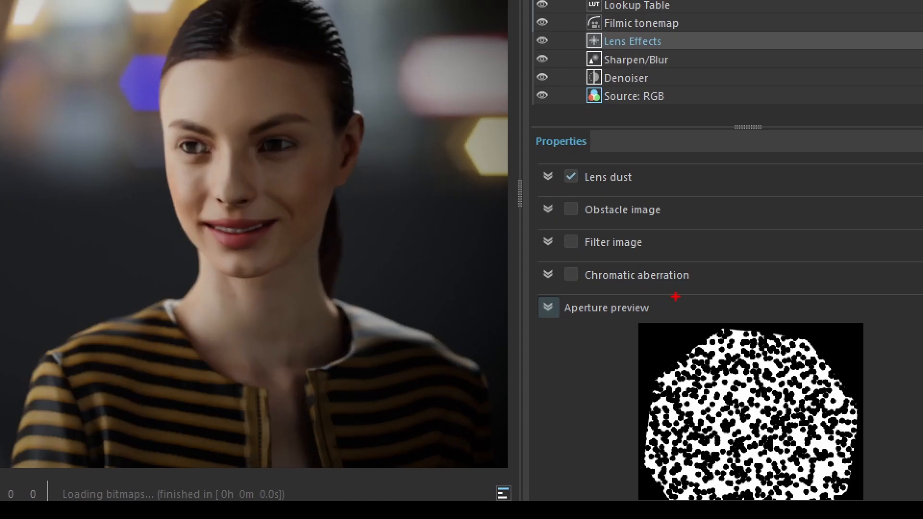
mouse_move(679, 298)
mouse_down()
mouse_move(656, 271)
mouse_move(673, 315)
mouse_up()
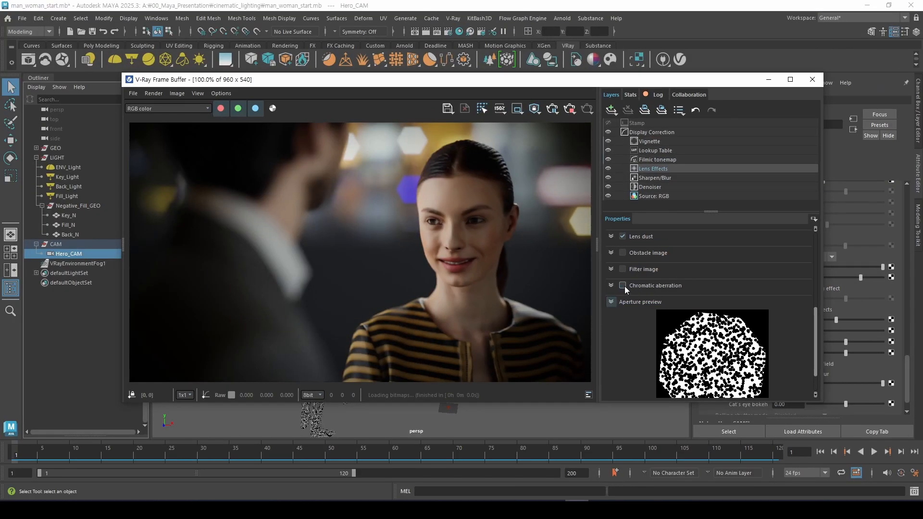
click(571, 275)
click(611, 285)
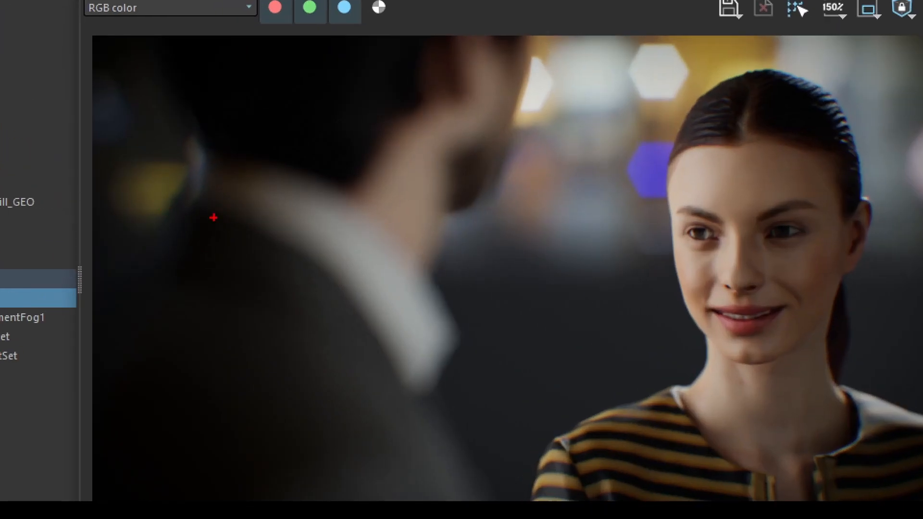
drag(213, 237, 224, 247)
drag(868, 127, 842, 141)
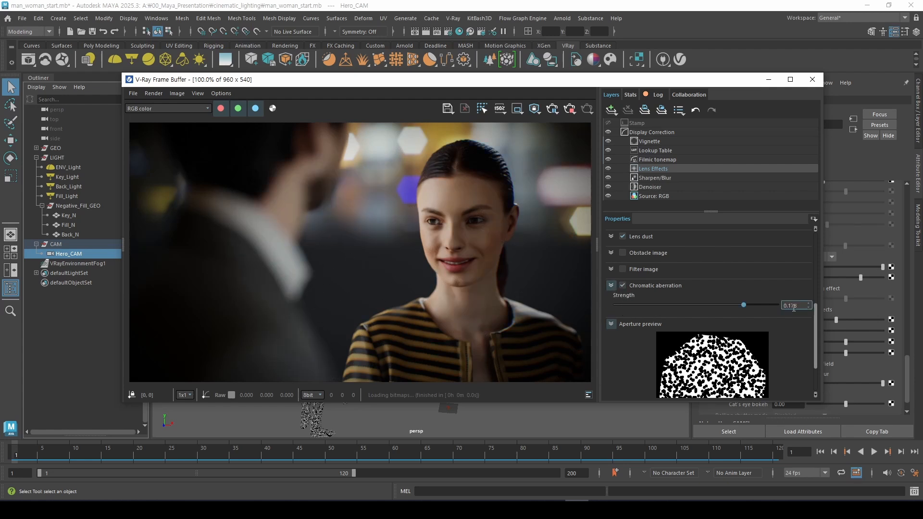
- Return to the main Lens Effects settings and examine the bright bokeh lights on both sides of the woman's head
drag(816, 313, 806, 233)
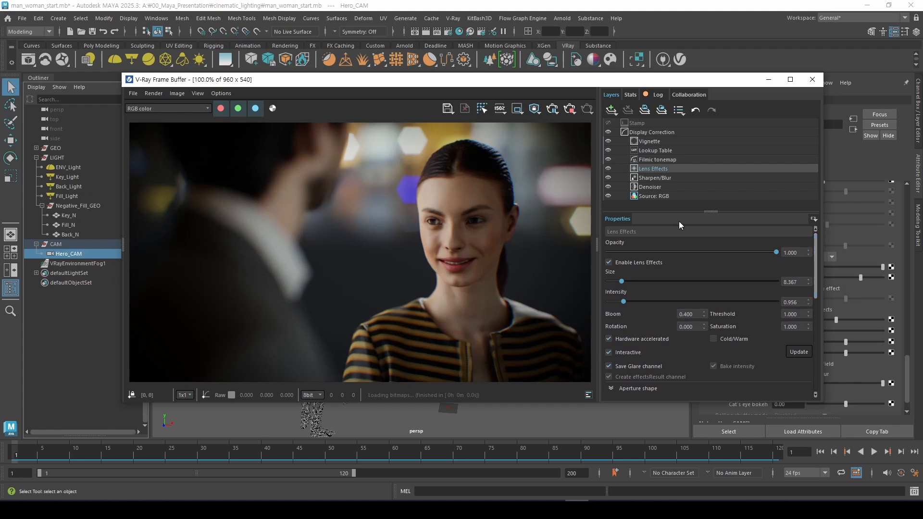
key(ctrl+1)
click(582, 225)
mouse_move(588, 240)
mouse_down()
mouse_move(601, 192)
mouse_move(568, 248)
mouse_up()
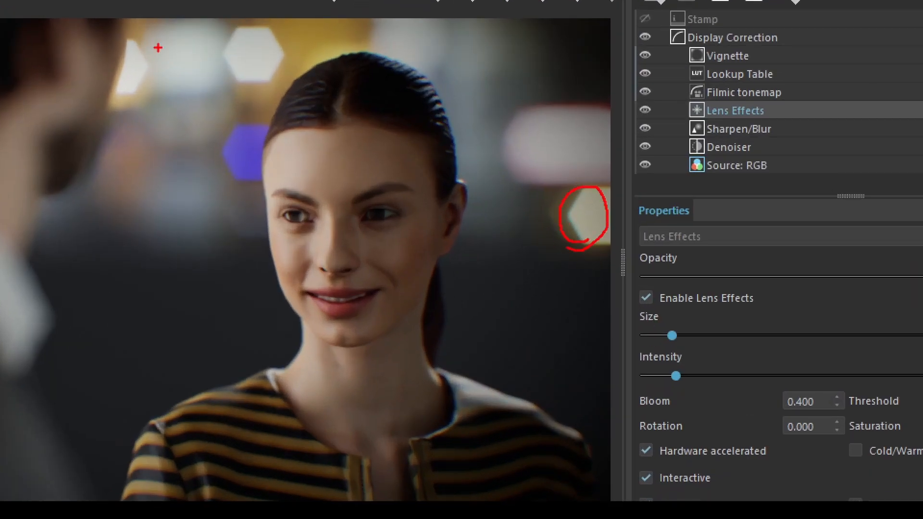
mouse_move(234, 89)
mouse_down()
mouse_move(257, 48)
mouse_move(226, 94)
mouse_up()
mouse_move(175, 158)
mouse_down()
mouse_move(226, 58)
mouse_move(207, 162)
mouse_up()
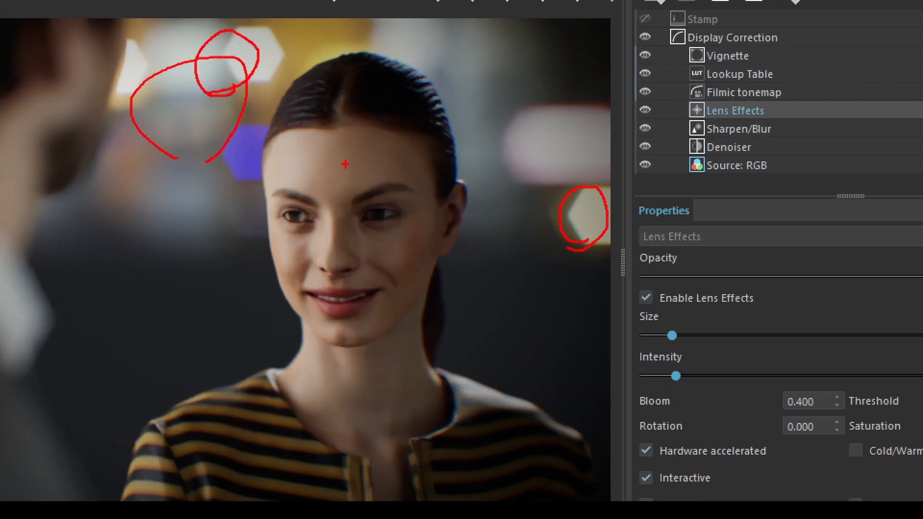
key(Escape)
drag(490, 85, 490, 97)
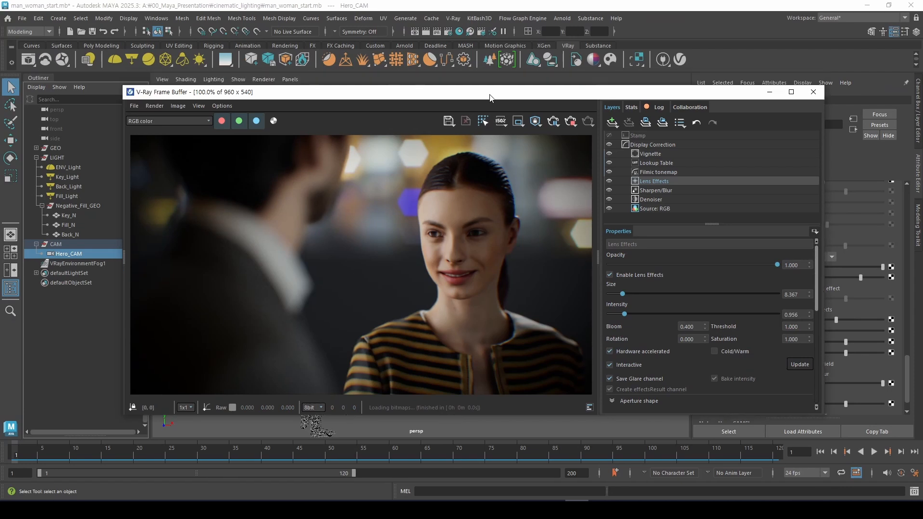
- Set the Lens Effects Size to 31.339 and Intensity to 2.735, and examine the glow around the bright background lights
key(ctrl+2)
mouse_move(332, 197)
mouse_down()
mouse_move(413, 221)
mouse_move(337, 248)
mouse_up()
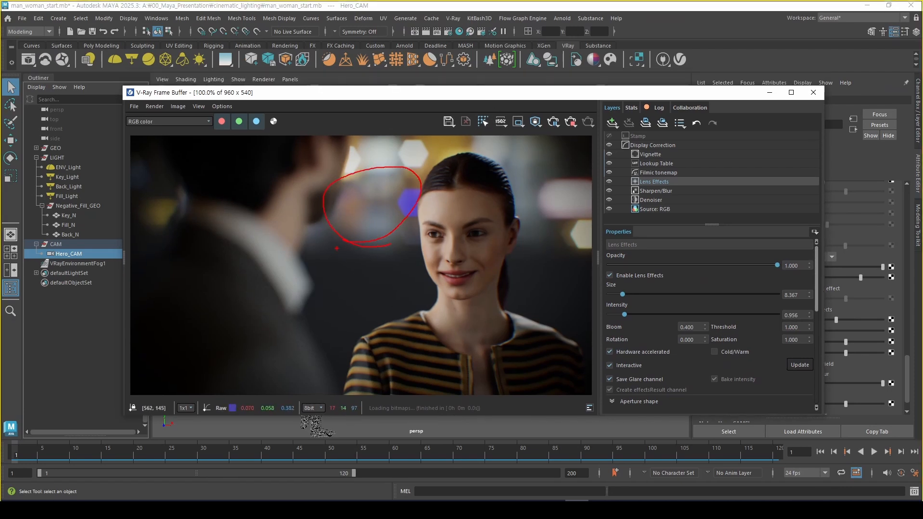
key(Escape)
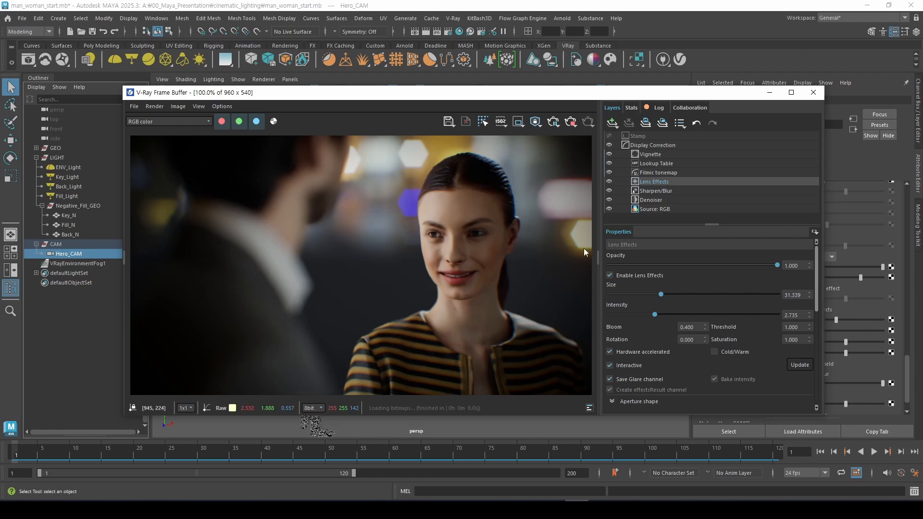
key(ctrl+1)
mouse_move(595, 263)
mouse_down()
mouse_move(538, 248)
mouse_move(584, 262)
mouse_up()
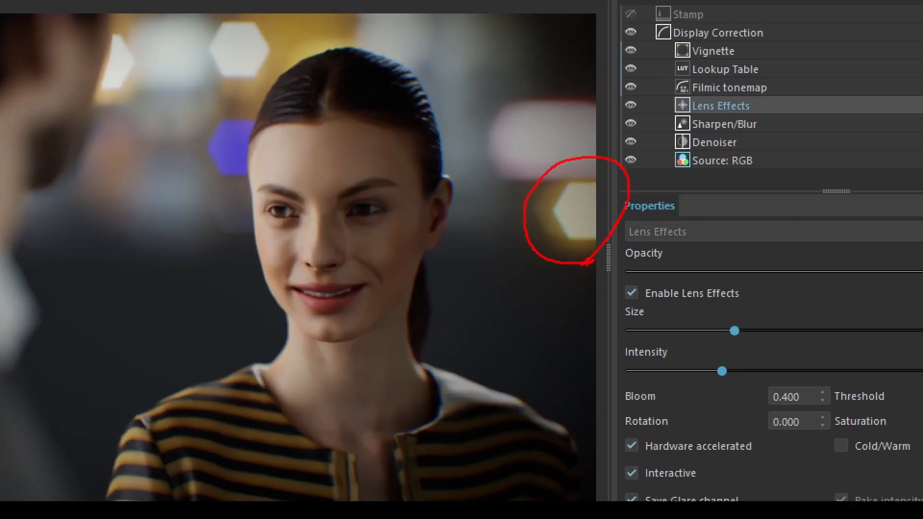
key(Escape)
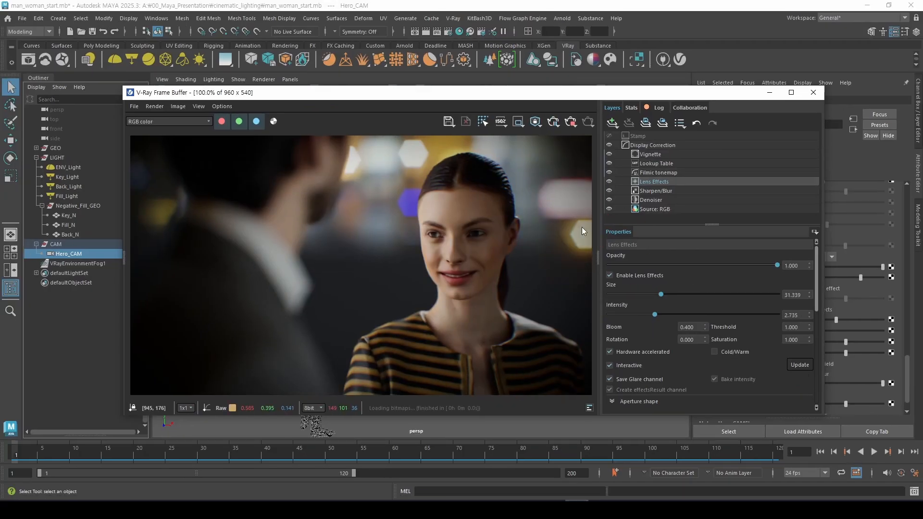
drag(566, 212, 587, 218)
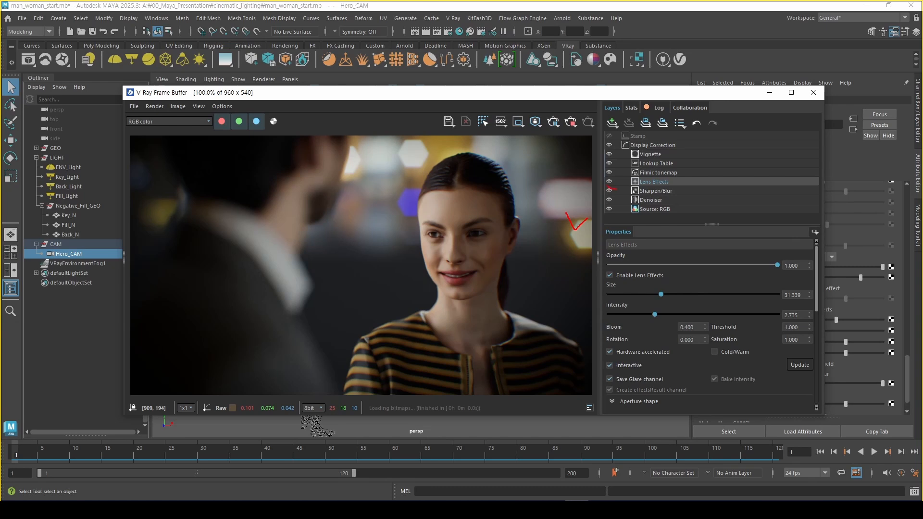
drag(617, 190, 602, 194)
key(Escape)
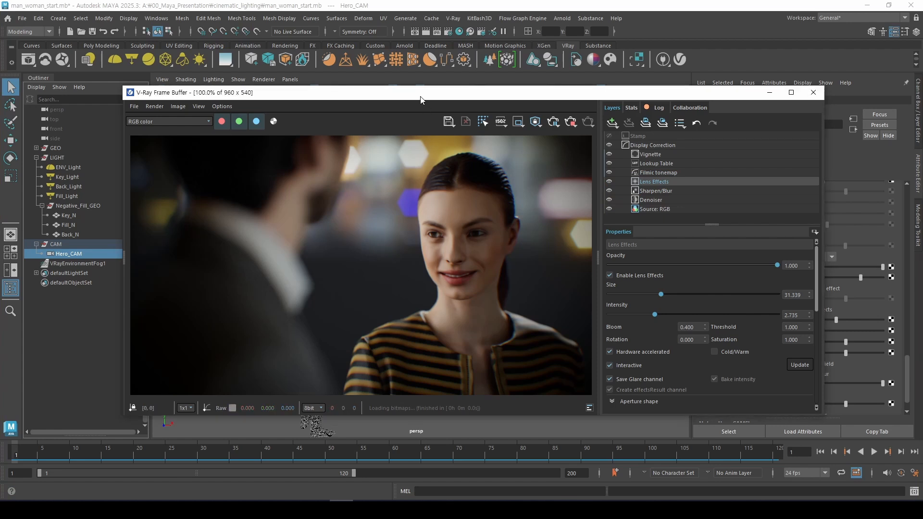
drag(425, 92, 436, 97)
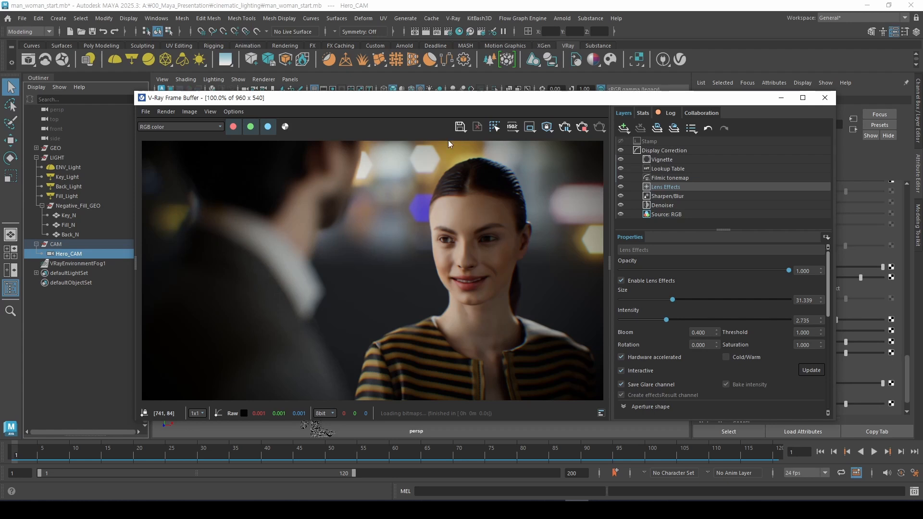
mouse_move(425, 101)
mouse_down()
mouse_move(410, 105)
mouse_move(424, 108)
mouse_up()
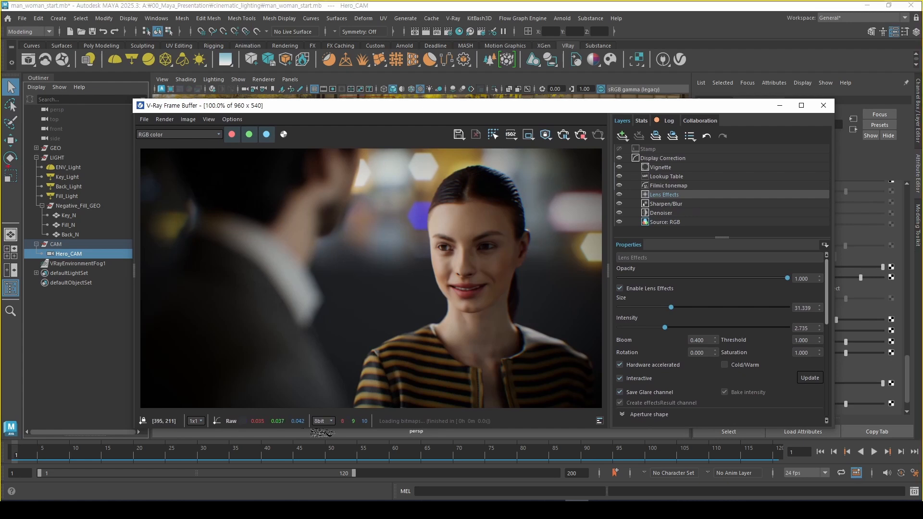
mouse_move(10, 137)
mouse_down()
mouse_move(19, 258)
mouse_move(129, 140)
mouse_move(22, 144)
mouse_move(60, 146)
mouse_up()
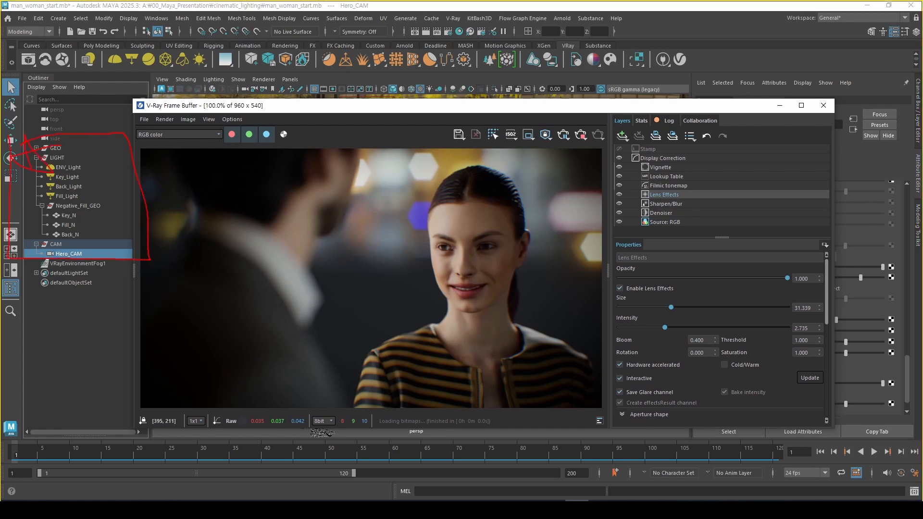
drag(117, 168, 193, 166)
drag(180, 158, 181, 181)
drag(261, 177, 302, 175)
mouse_move(282, 177)
mouse_down()
mouse_move(280, 191)
mouse_move(301, 216)
mouse_move(320, 211)
mouse_up()
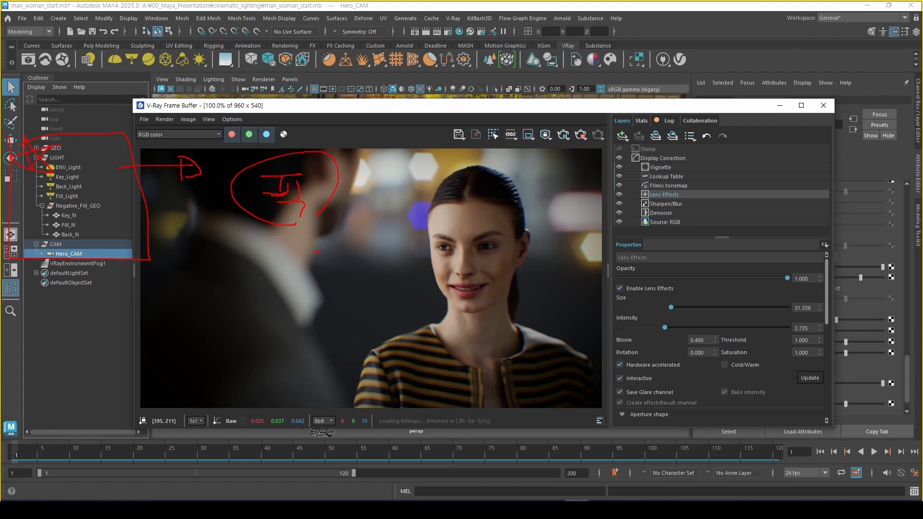
drag(250, 237, 252, 279)
mouse_move(258, 267)
mouse_down()
mouse_move(273, 262)
mouse_move(295, 274)
mouse_up()
drag(286, 263, 308, 262)
drag(312, 262, 317, 284)
drag(253, 242, 320, 286)
drag(8, 227, 123, 240)
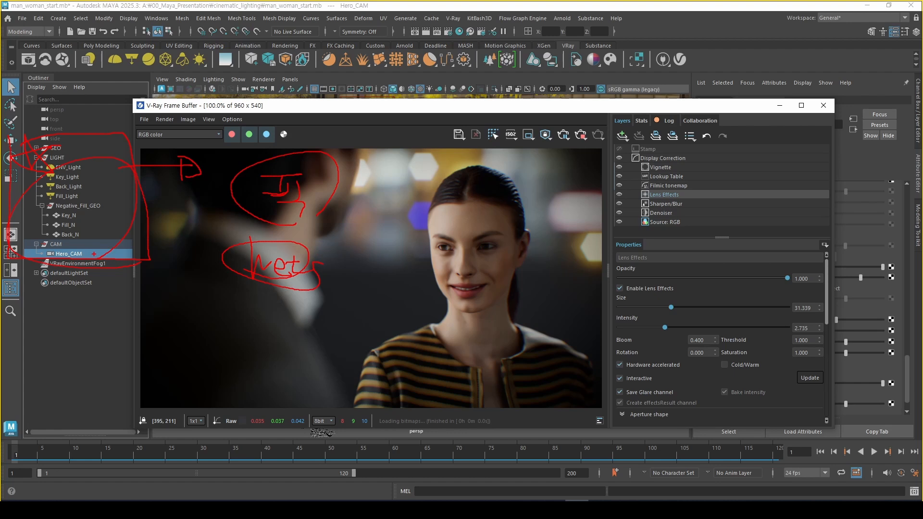
mouse_move(306, 233)
mouse_down()
mouse_move(367, 163)
mouse_move(312, 250)
mouse_up()
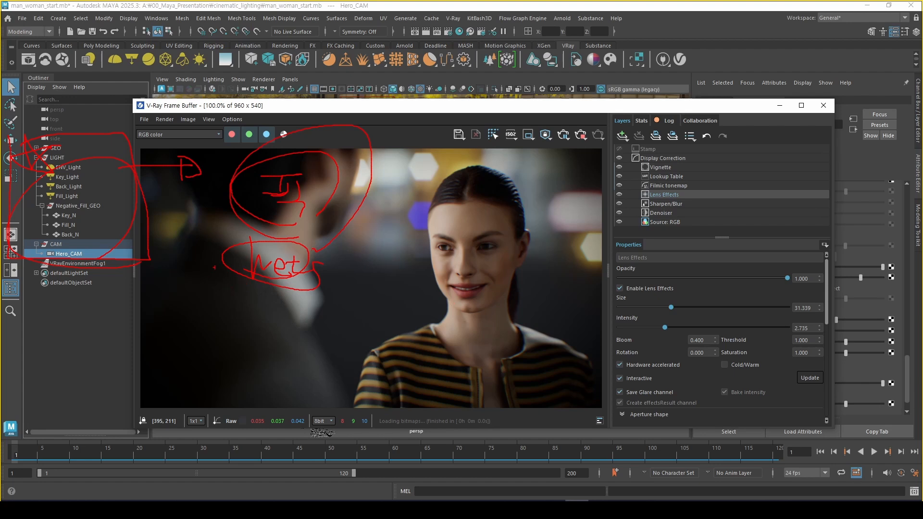
mouse_move(91, 249)
mouse_down()
mouse_move(29, 236)
mouse_move(143, 207)
mouse_move(82, 253)
mouse_up()
key(Escape)
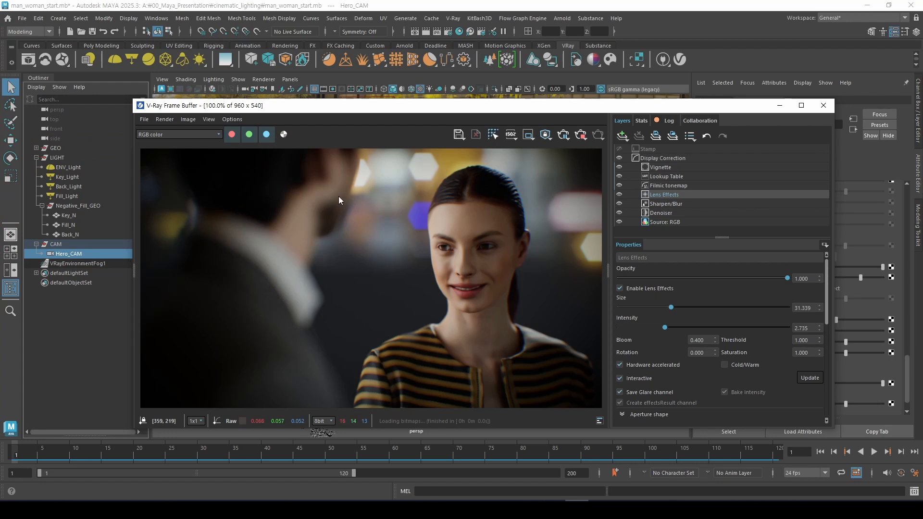
- Hide the layers and properties area of the V-Ray Frame Buffer and stop the interactive render
mouse_move(394, 105)
mouse_down()
mouse_move(429, 103)
mouse_move(411, 108)
mouse_up()
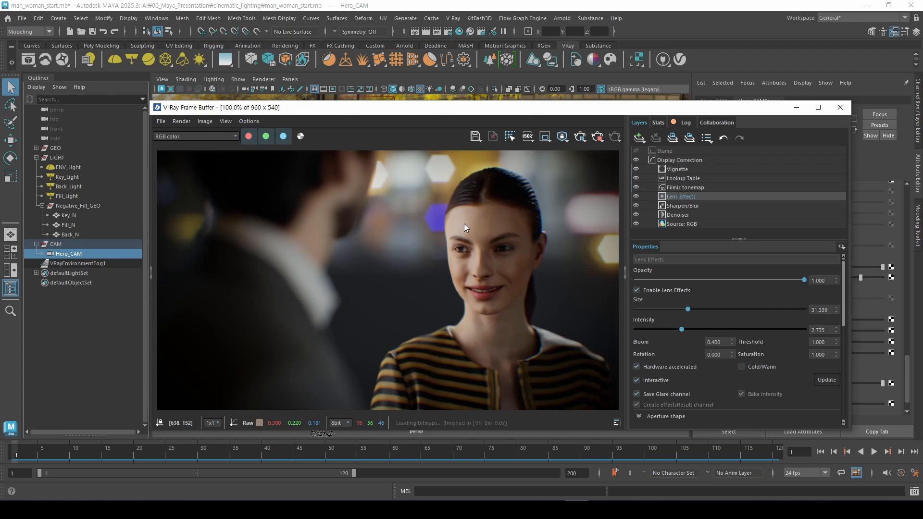
click(624, 273)
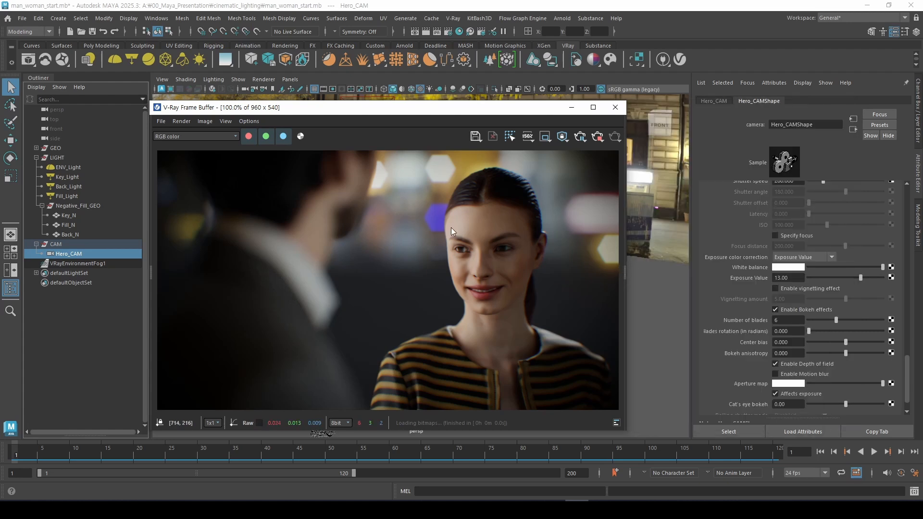
drag(388, 108, 355, 128)
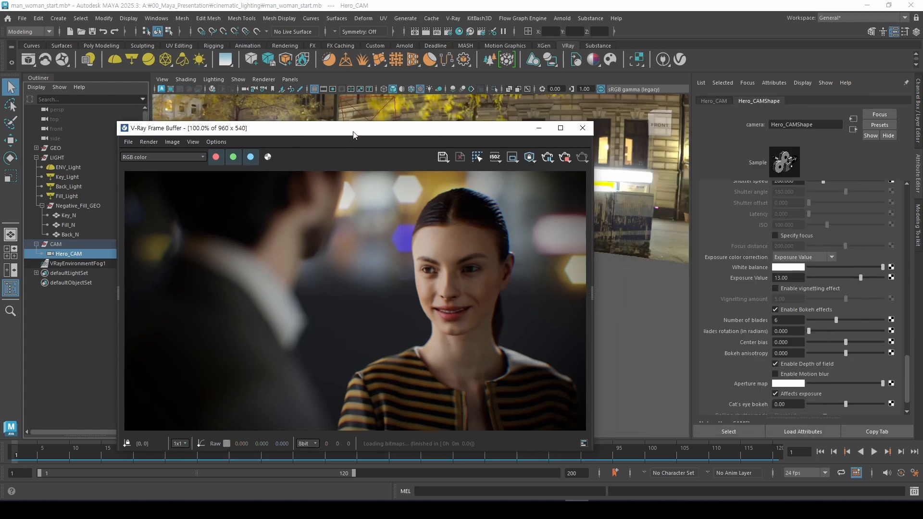
click(565, 158)
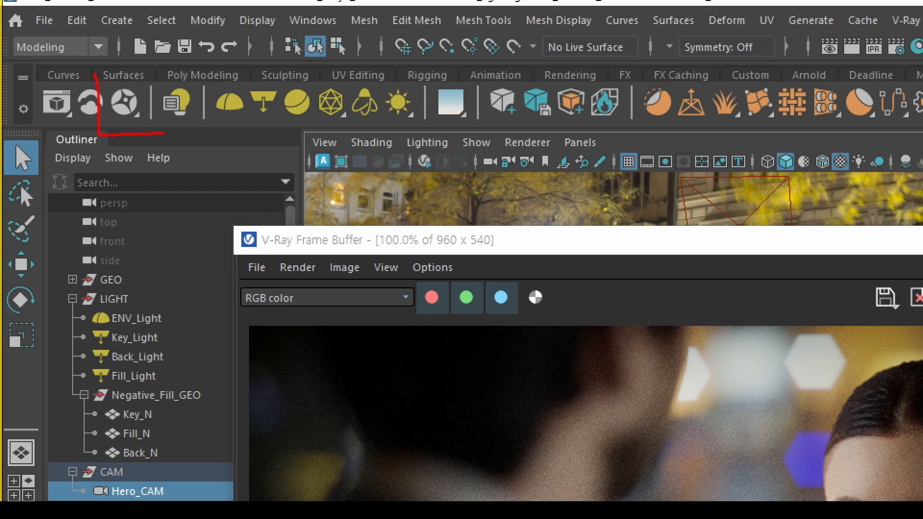
drag(164, 133, 95, 75)
mouse_move(168, 130)
mouse_down()
mouse_move(216, 154)
mouse_move(231, 181)
mouse_move(293, 166)
mouse_up()
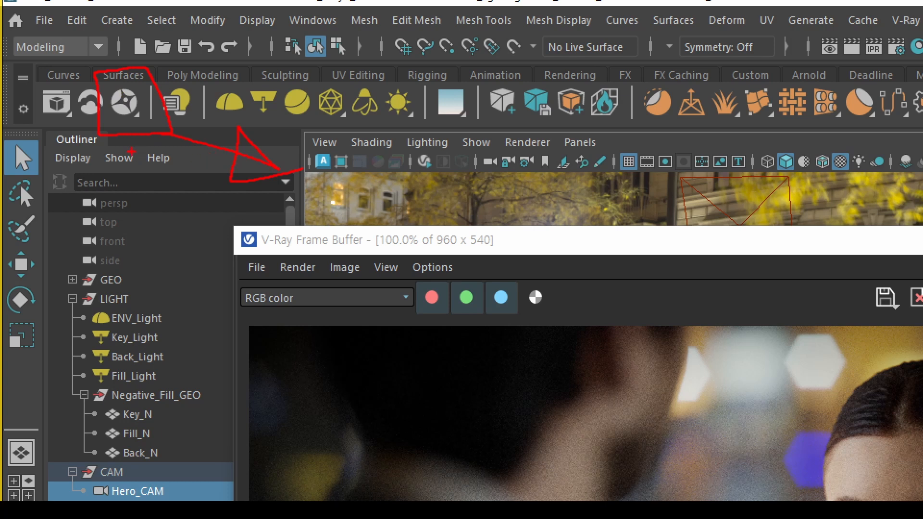
drag(144, 47, 176, 96)
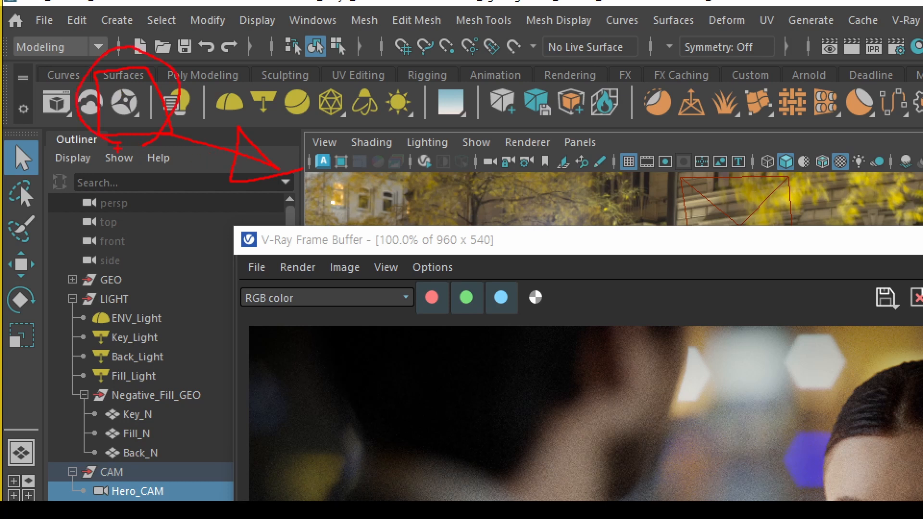
drag(189, 210, 158, 275)
mouse_move(256, 223)
mouse_down()
mouse_move(296, 216)
mouse_move(262, 254)
mouse_up()
drag(158, 270, 195, 278)
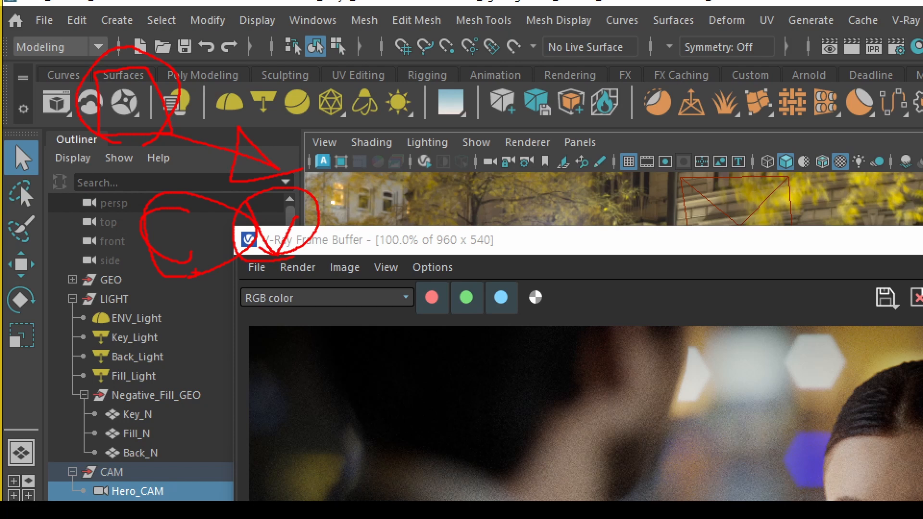
mouse_move(90, 76)
mouse_down()
mouse_move(109, 138)
mouse_move(139, 43)
mouse_move(85, 102)
mouse_move(158, 45)
mouse_up()
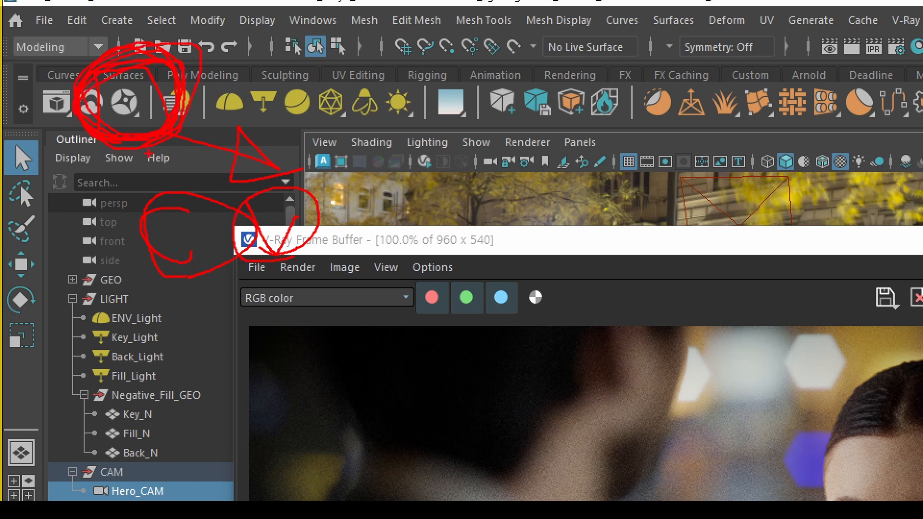
key(Escape)
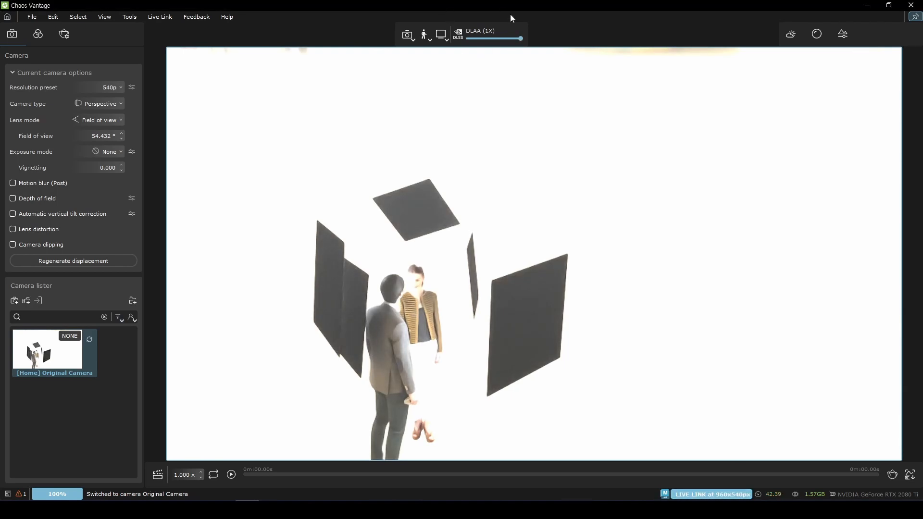
- Close the Chaos Vantage live link window and look through Hero_CAM in the Maya viewport
drag(509, 14, 535, 64)
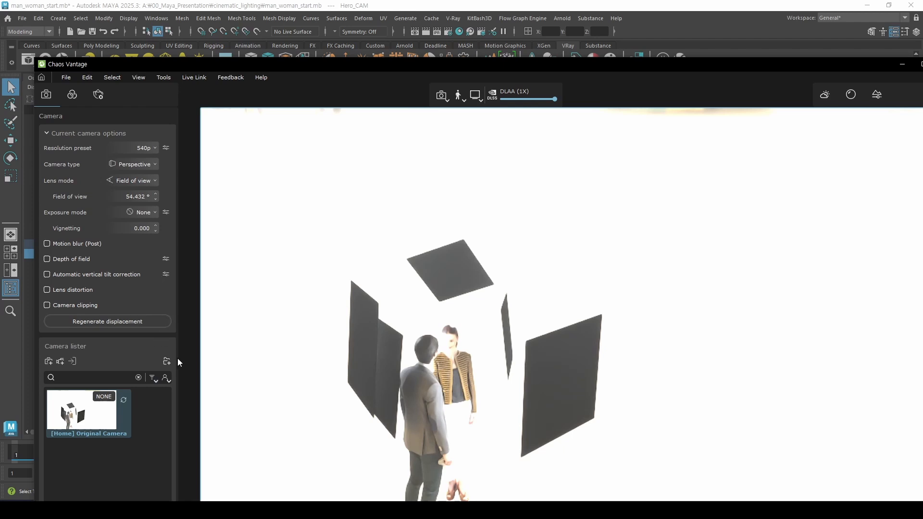
drag(762, 66, 599, 75)
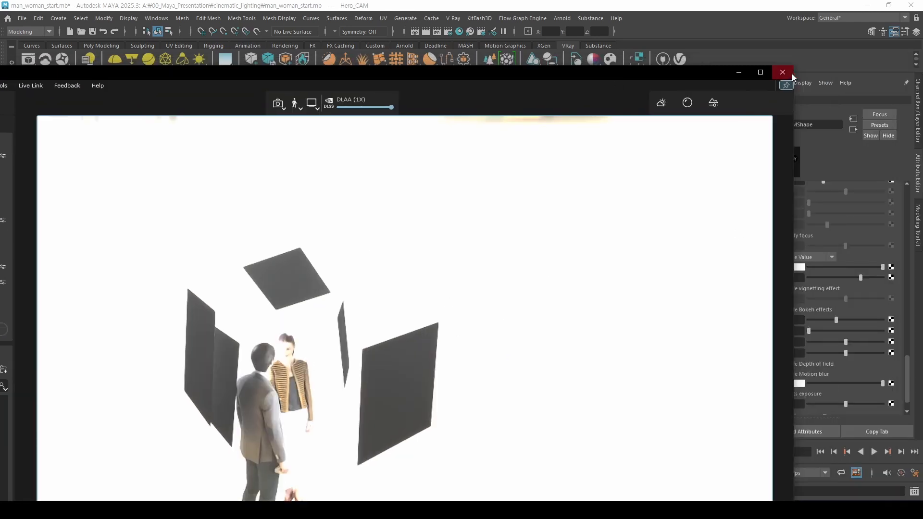
click(788, 73)
click(290, 80)
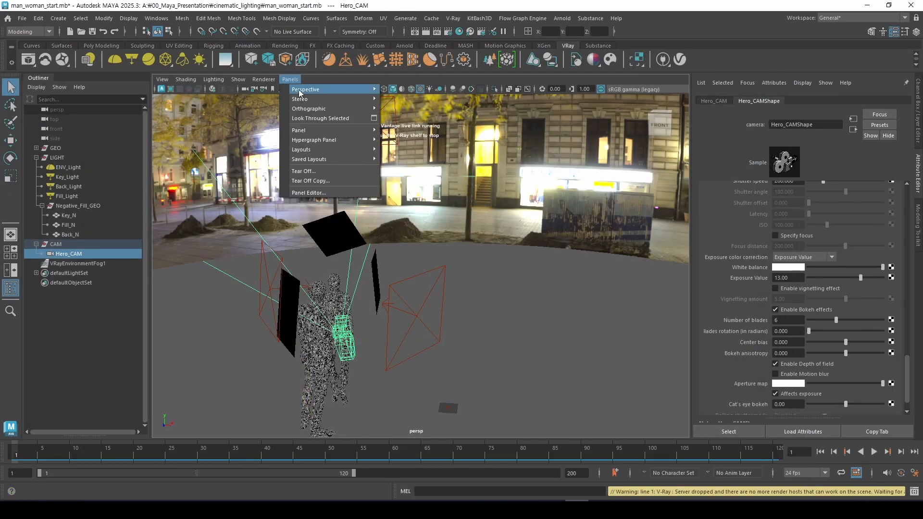
mouse_move(305, 94)
click(415, 93)
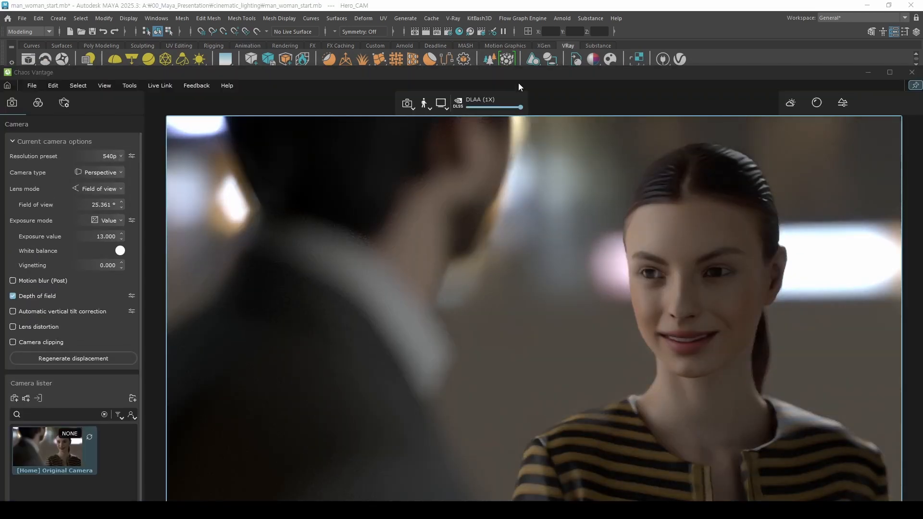
- In Chaos Vantage, shrink the window so the Maya Outliner stays visible and hide the camera settings
drag(509, 73, 552, 51)
drag(42, 42, 196, 174)
drag(472, 180, 438, 99)
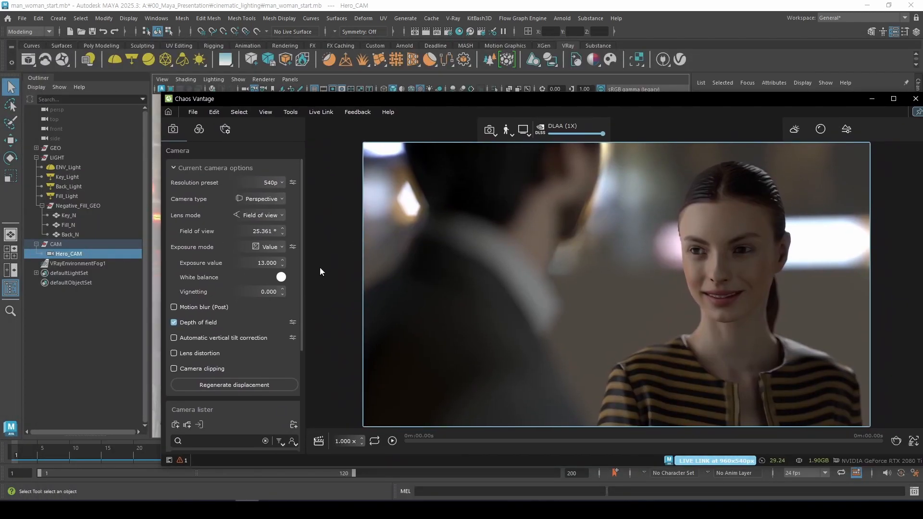
click(173, 134)
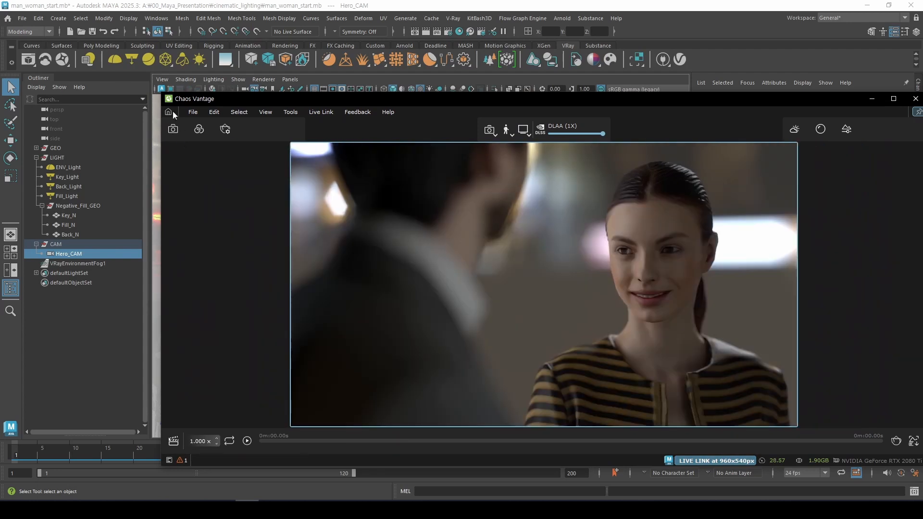
drag(162, 94, 323, 99)
drag(454, 109, 398, 103)
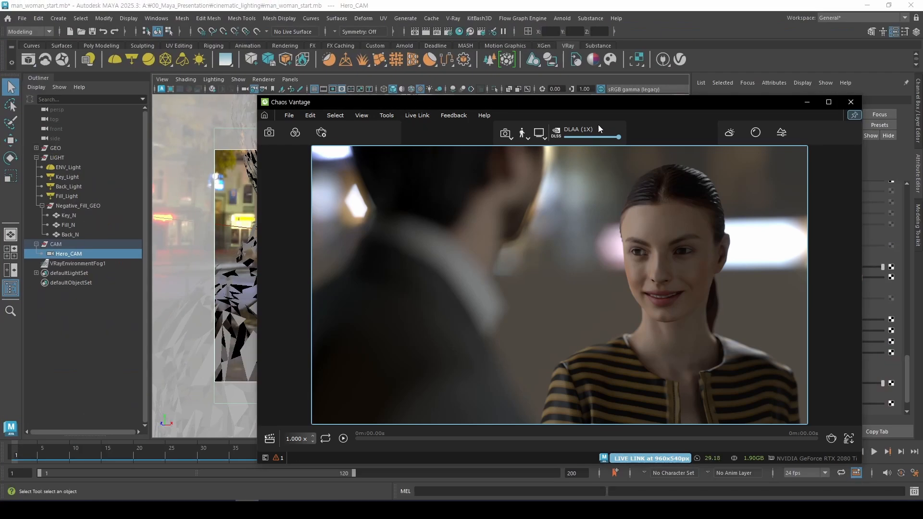
- Set the DLSS quality of the live preview to Performance (4X)
drag(618, 138, 571, 137)
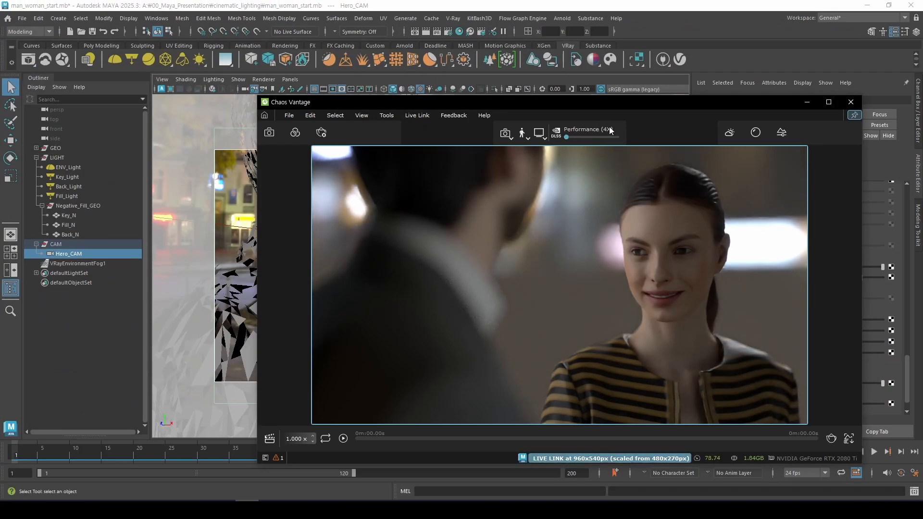
drag(607, 103, 572, 121)
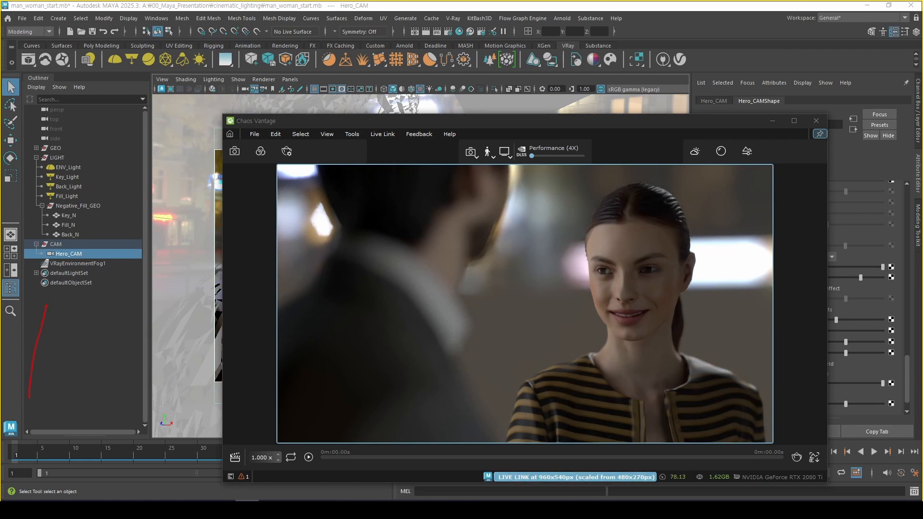
drag(29, 398, 197, 307)
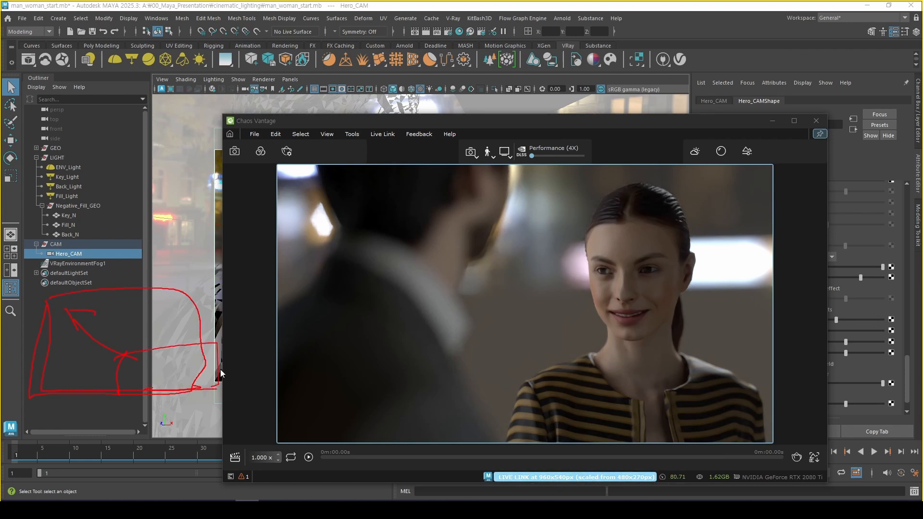
mouse_move(221, 373)
mouse_down()
mouse_move(14, 344)
mouse_move(197, 300)
mouse_up()
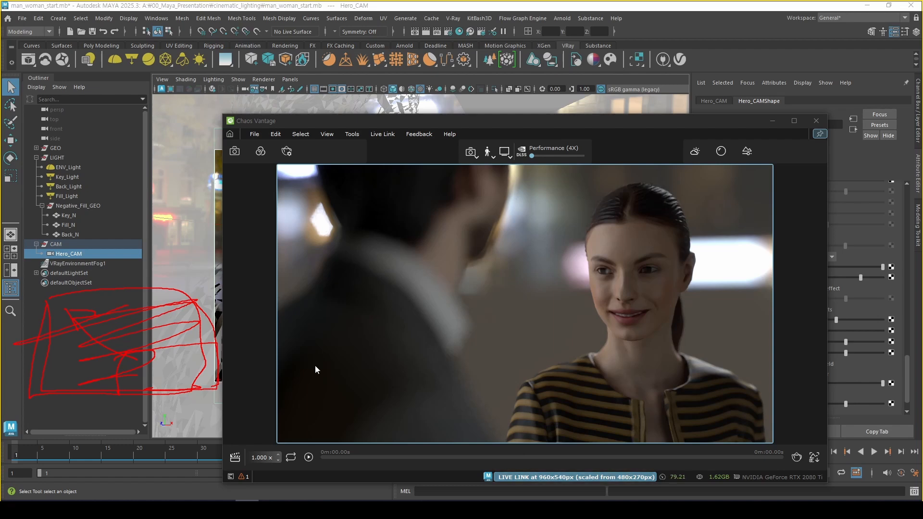
key(Escape)
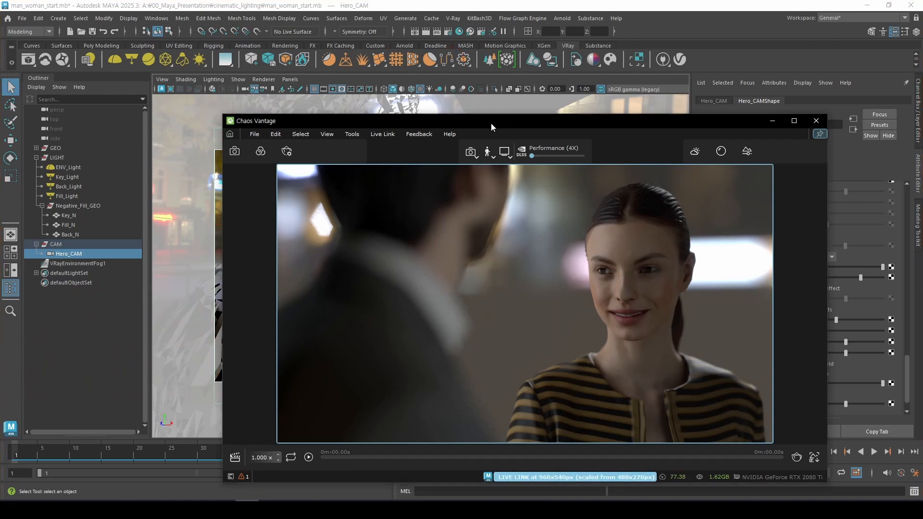
drag(491, 123, 572, 116)
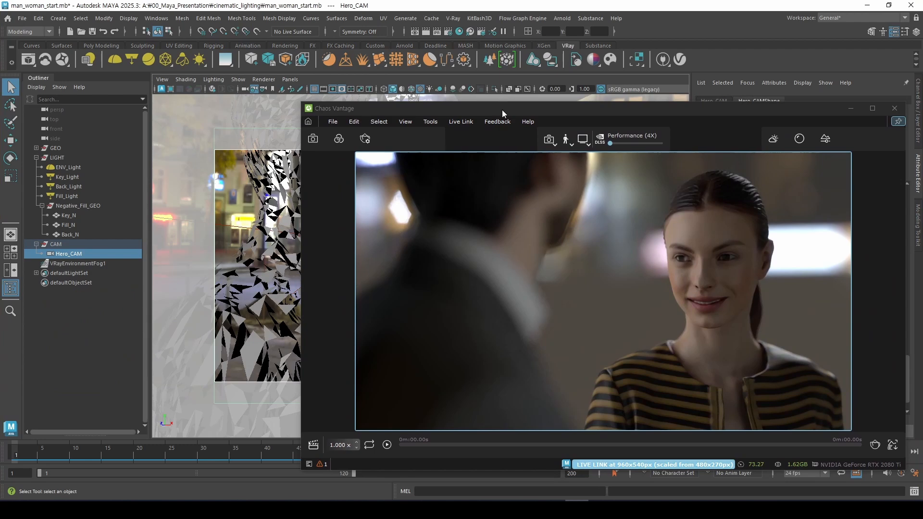
drag(502, 110, 434, 123)
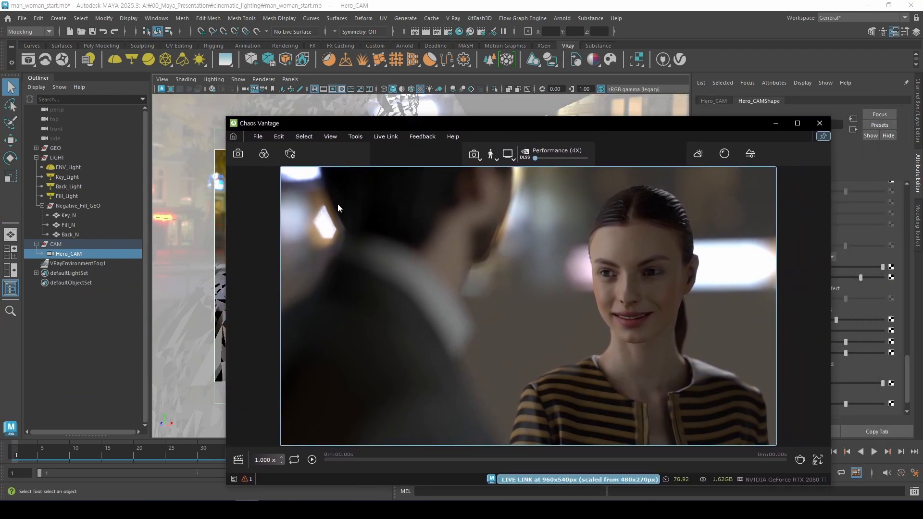
- Review the current camera options and enable Lens Effects in the color corrections
click(238, 155)
scroll(293, 315, down, 3)
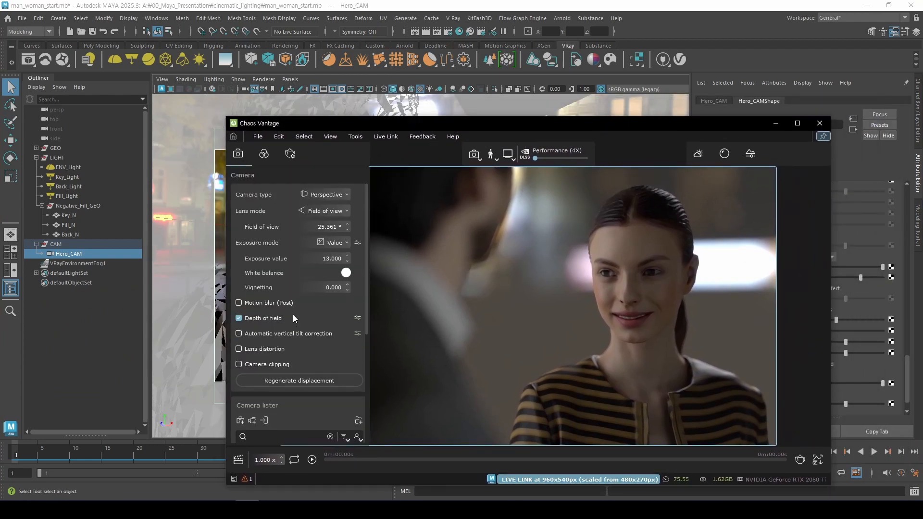
scroll(304, 313, up, 2)
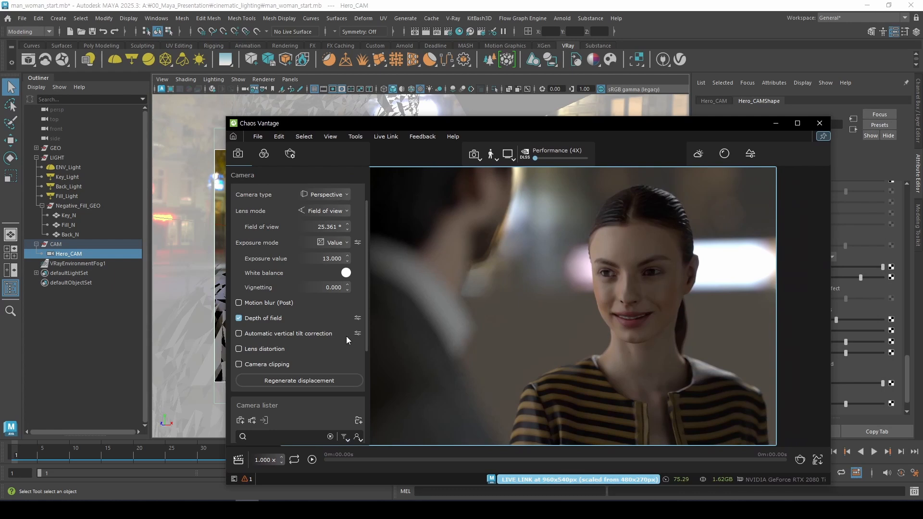
scroll(337, 336, up, 1)
click(264, 155)
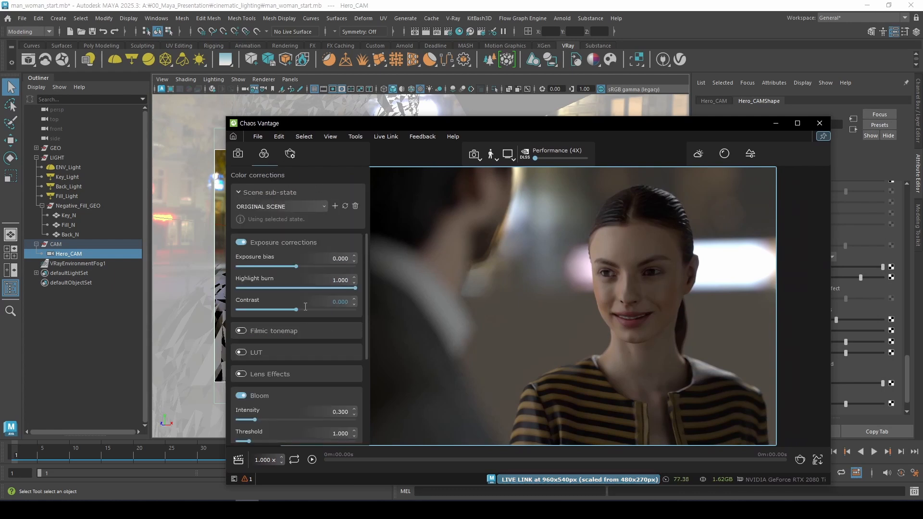
scroll(274, 372, down, 1)
click(242, 317)
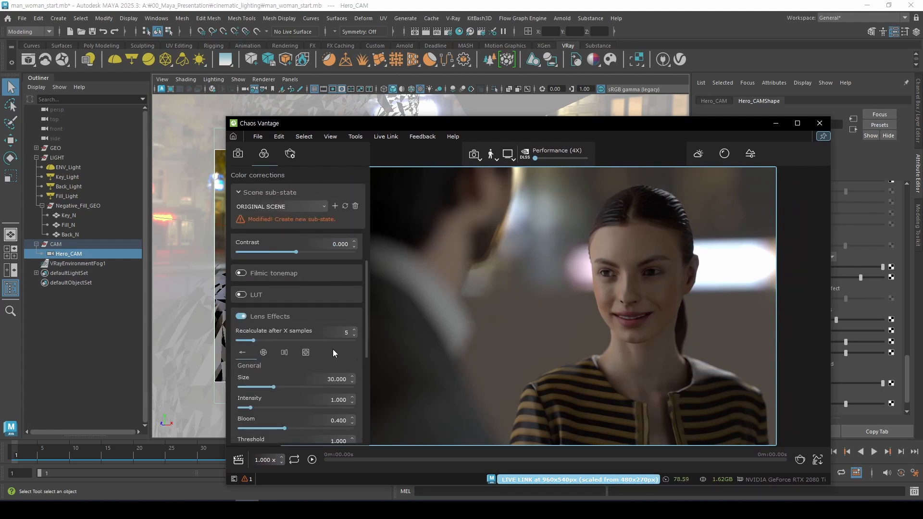
- Enable the Filmic tonemap with the Hable type in the color corrections and hide the settings
scroll(325, 347, down, 2)
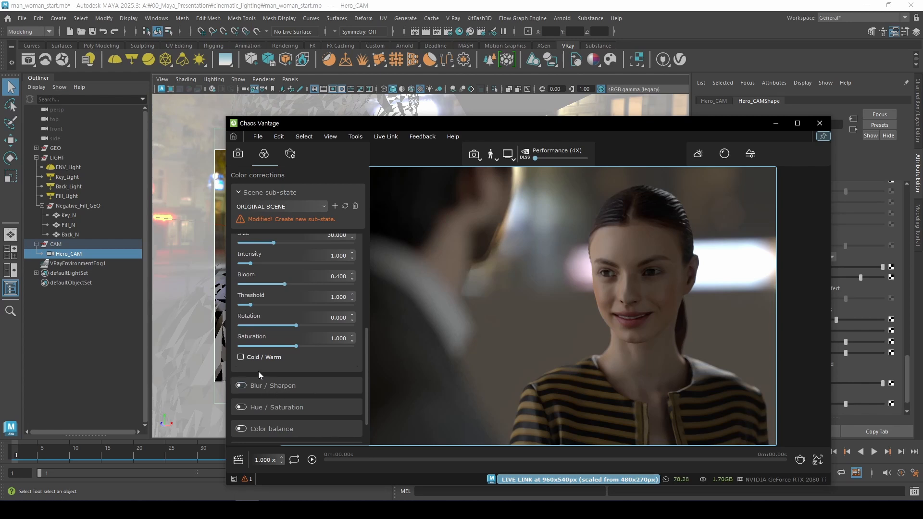
scroll(264, 371, up, 4)
click(242, 331)
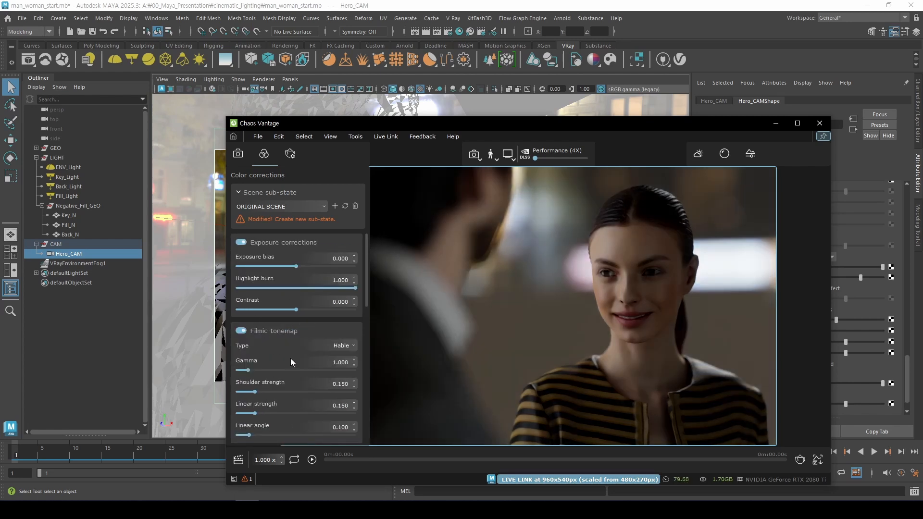
mouse_move(544, 120)
mouse_down()
mouse_move(517, 112)
mouse_move(552, 126)
mouse_up()
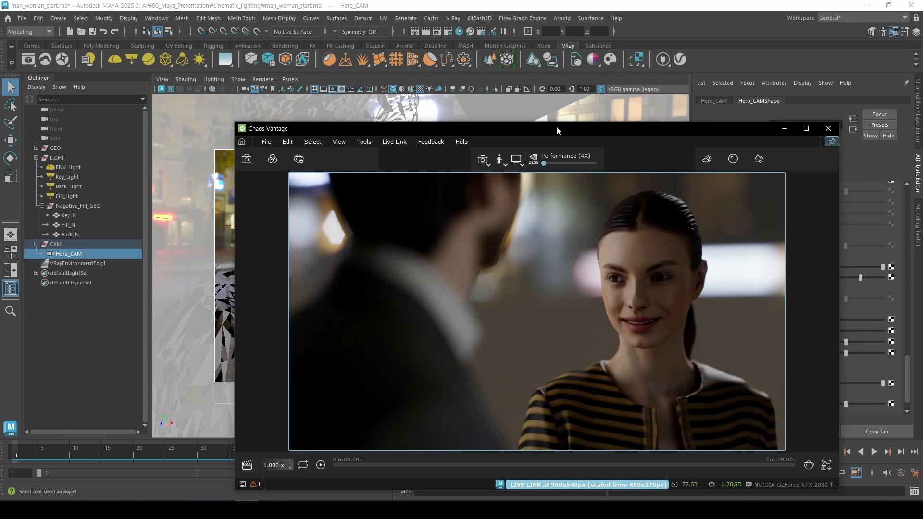
- Adjust the current camera's exposure value and move the live preview window aside to uncover the Maya viewport
click(246, 159)
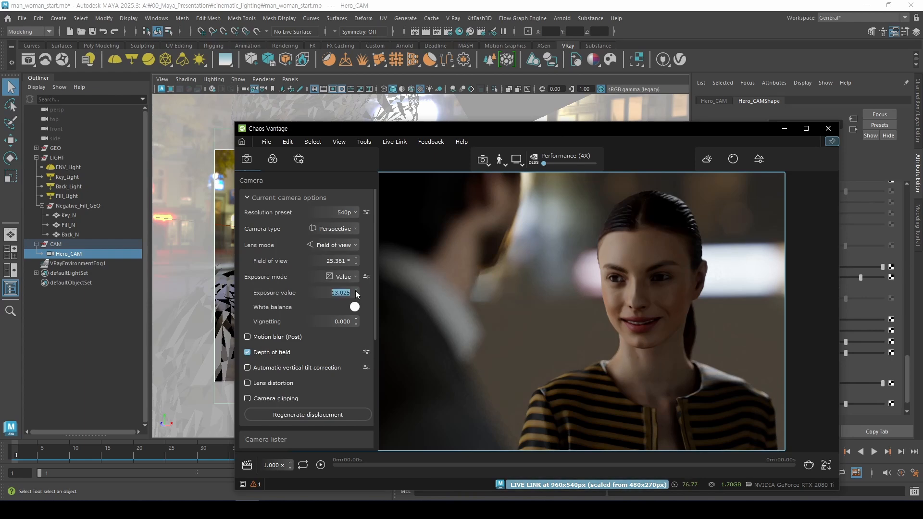
drag(357, 294, 361, 294)
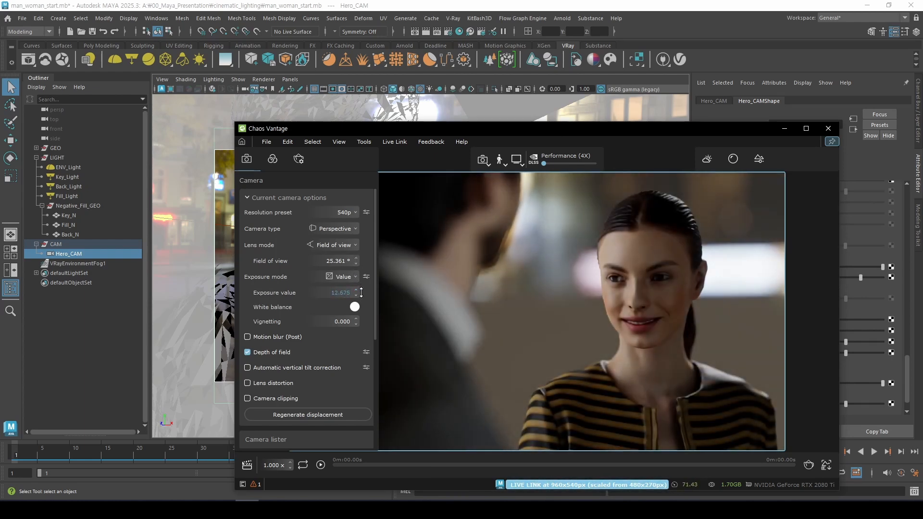
drag(541, 138, 620, 121)
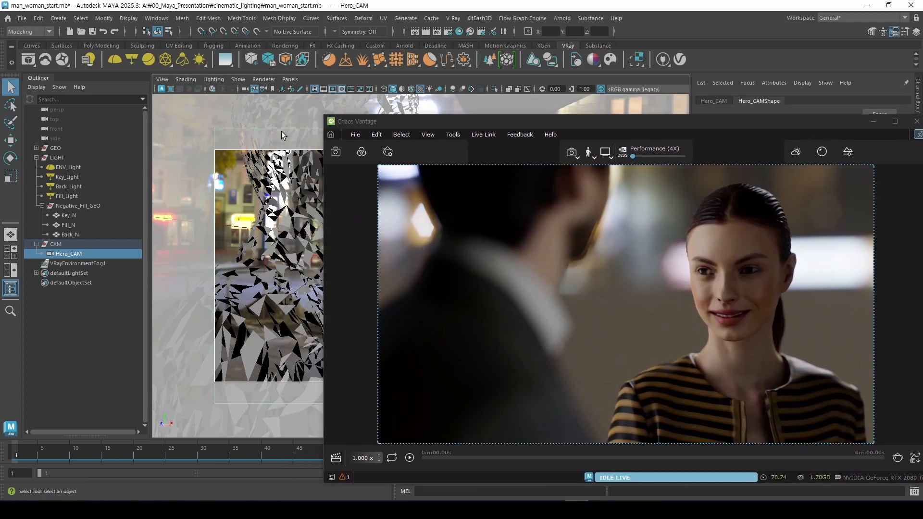
drag(455, 119, 537, 122)
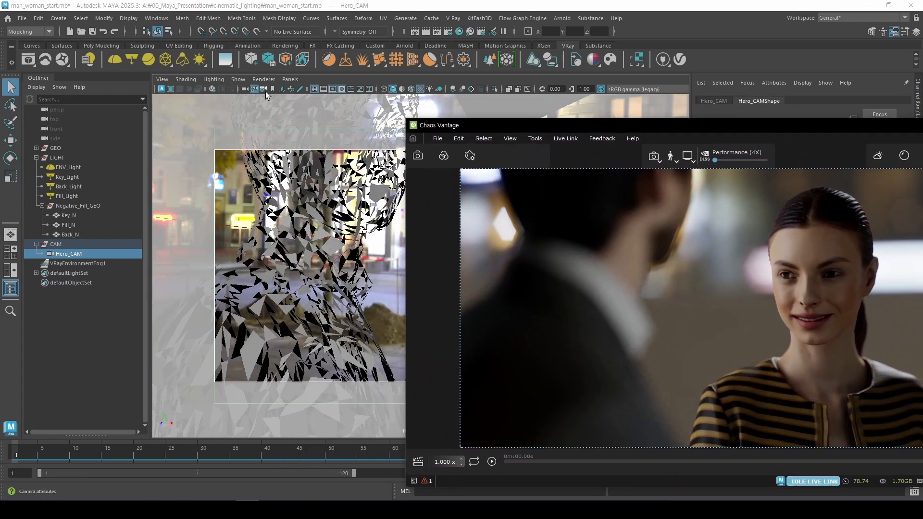
- Reframe the man and woman in the Maya camera view so the live preview shows them against the blurred street lights
alt+right_drag(318, 239, 312, 264)
alt+drag(311, 260, 356, 251)
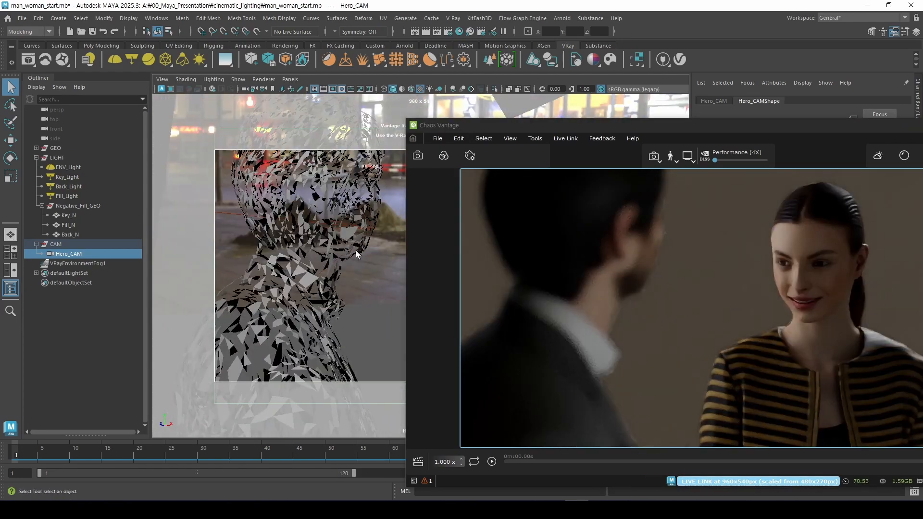
drag(703, 127, 659, 90)
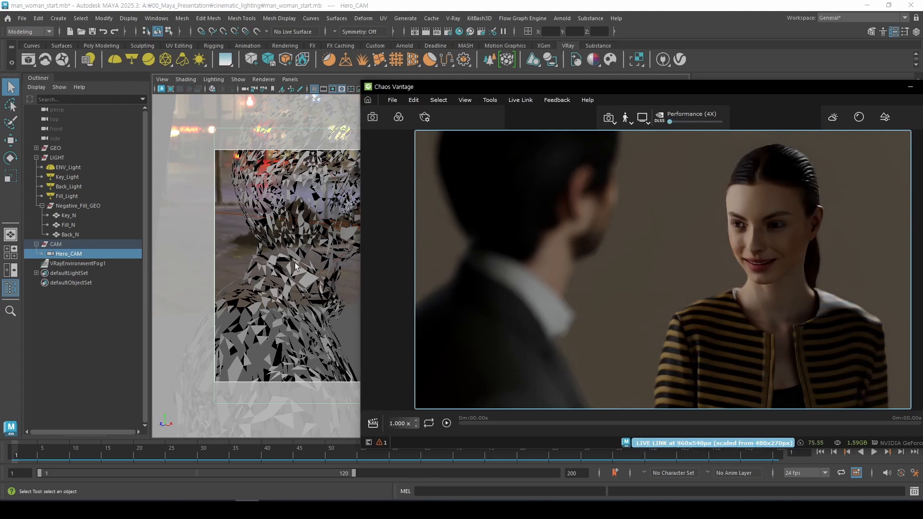
alt+right_drag(303, 260, 313, 267)
alt+drag(313, 264, 331, 280)
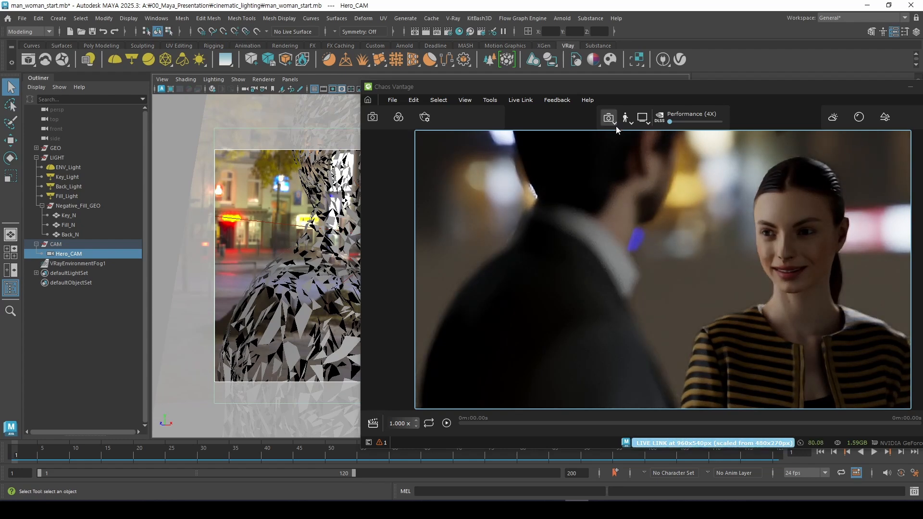
- Switch the live preview's depth-of-field focus to the man and back to the woman
click(615, 188)
middle_click(619, 194)
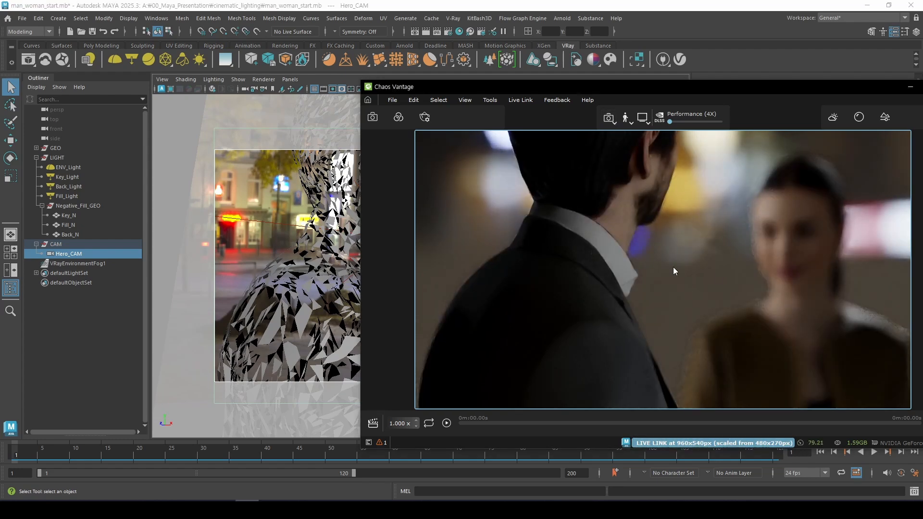
middle_click(795, 246)
middle_click(599, 194)
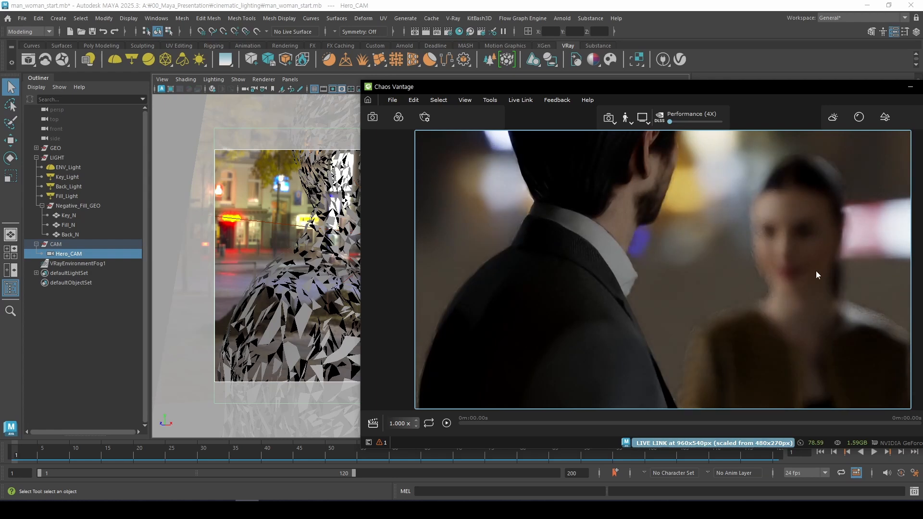
middle_click(815, 270)
- Select Key_Light in Maya and turn it off and on again to compare its effect in the live preview
click(83, 176)
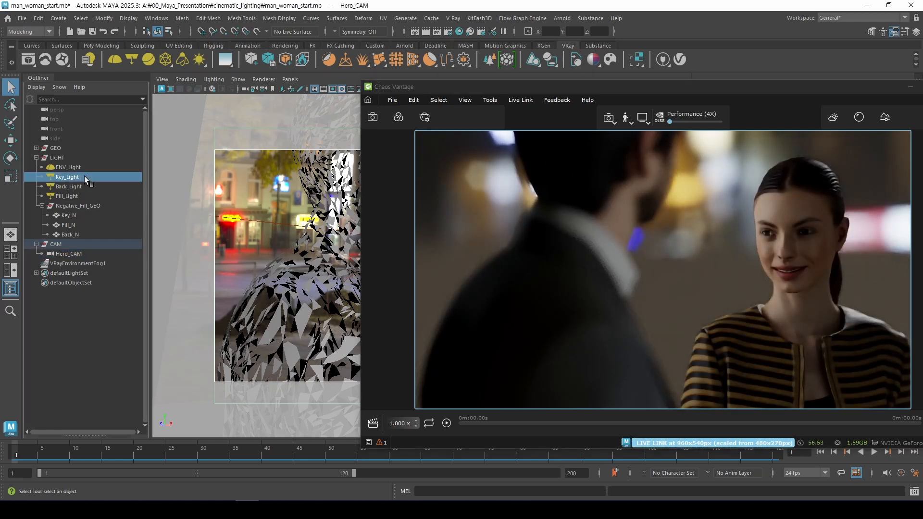
drag(509, 87, 193, 81)
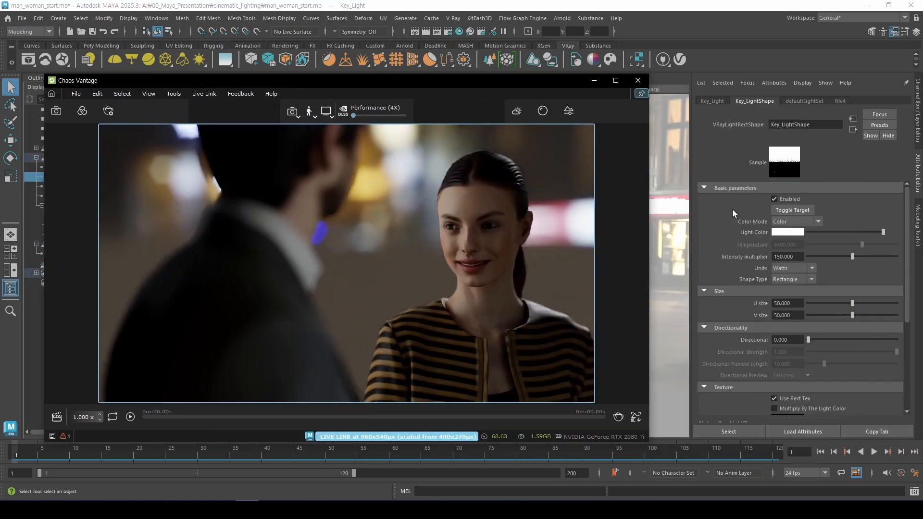
click(783, 197)
click(783, 198)
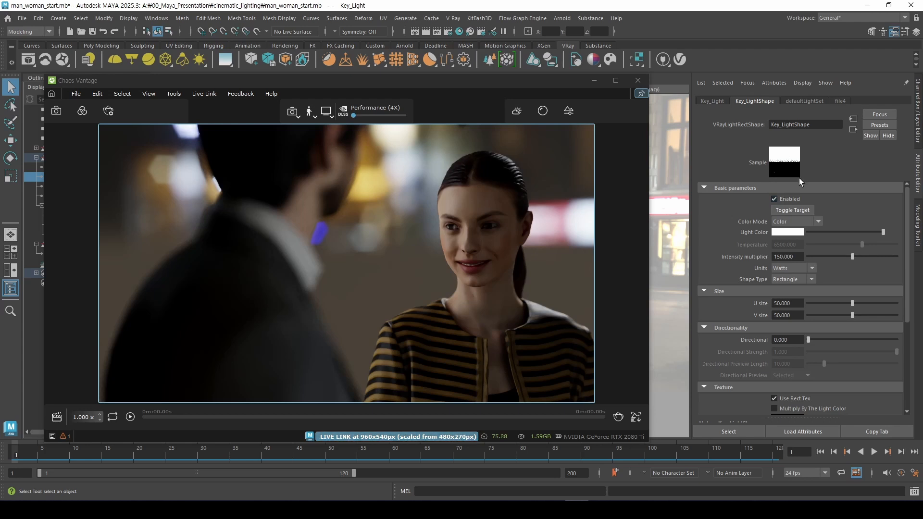
- Review the color corrections and current camera options of the live preview, keeping Maya's Key_Light attributes uncovered
drag(396, 84, 476, 117)
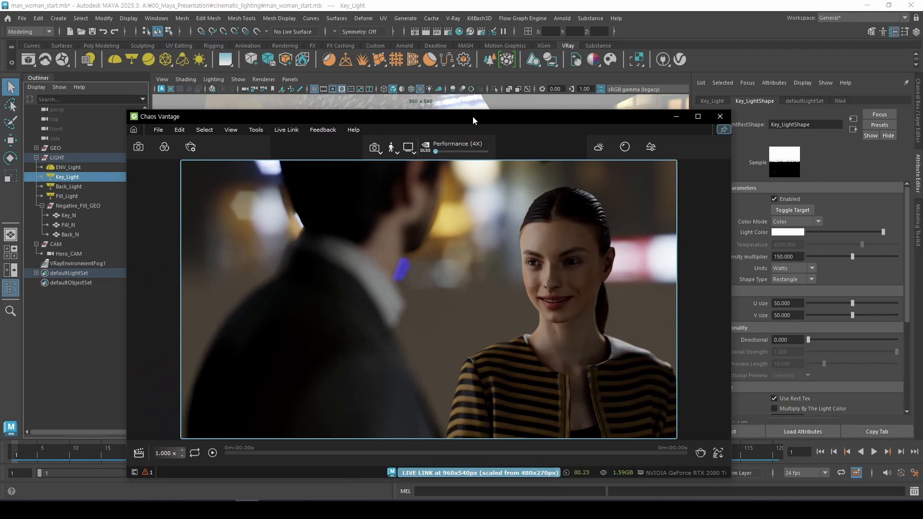
drag(473, 116, 515, 108)
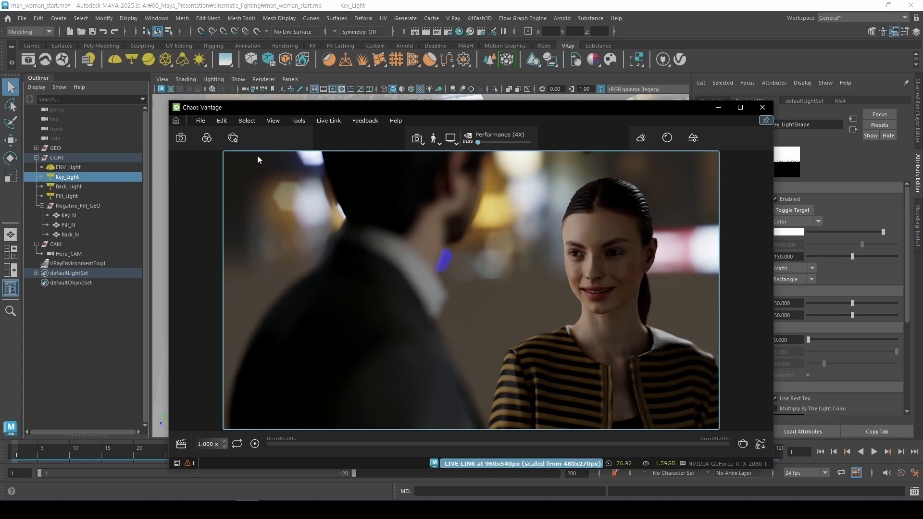
click(207, 138)
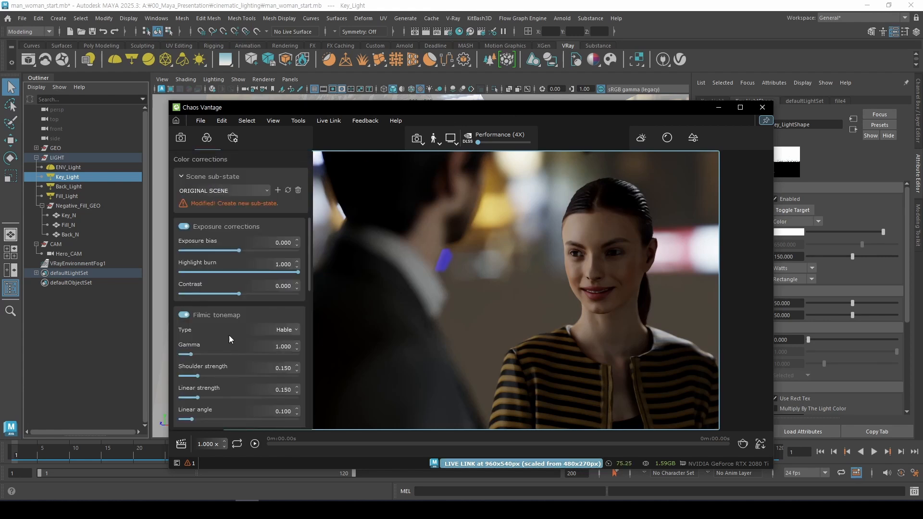
click(181, 138)
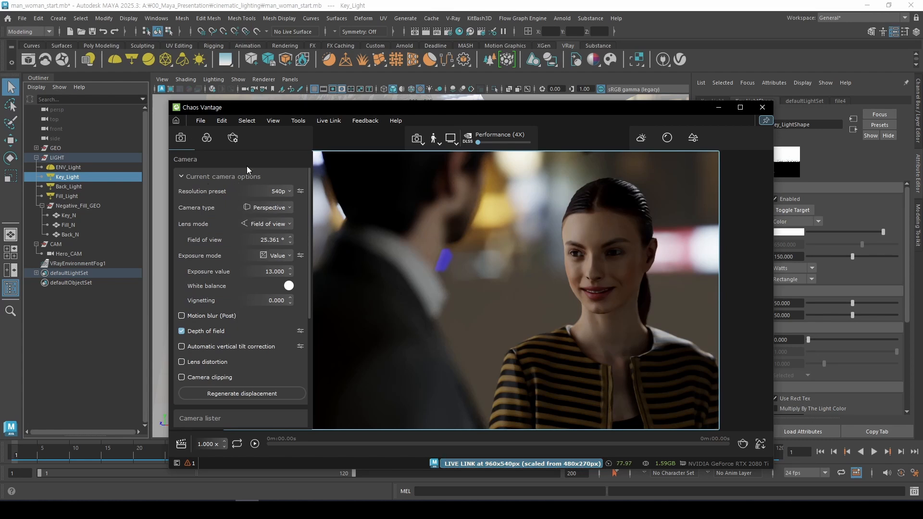
drag(331, 106, 330, 129)
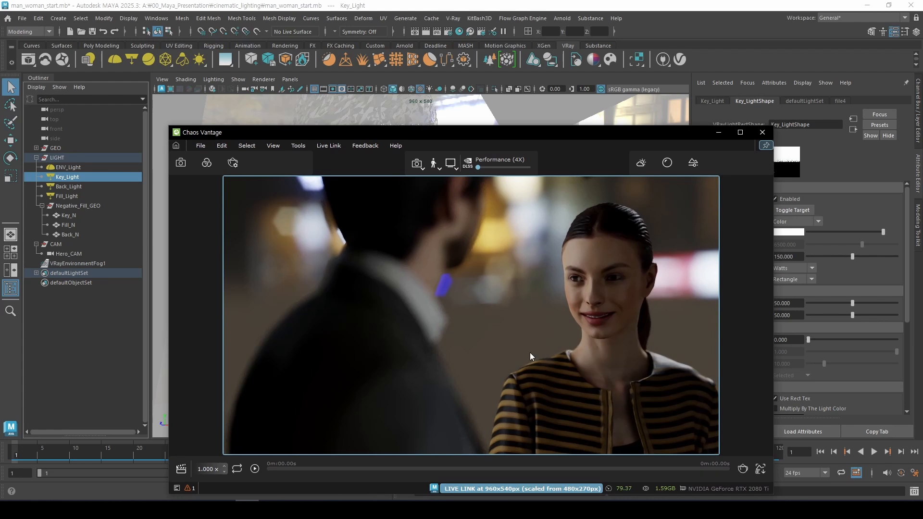
drag(605, 138, 523, 117)
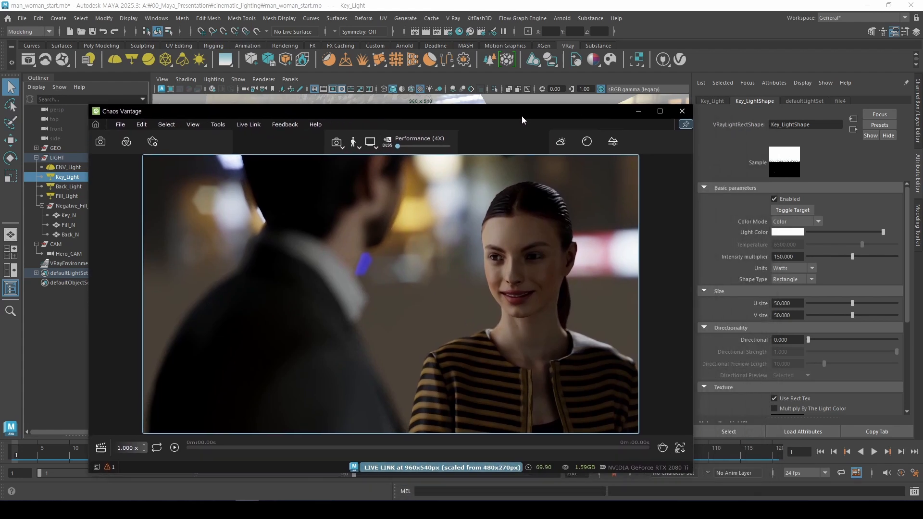
- Turn the environment's scattering fog off and on to compare its effect, and move the preview window clear of the Maya Outliner
click(561, 142)
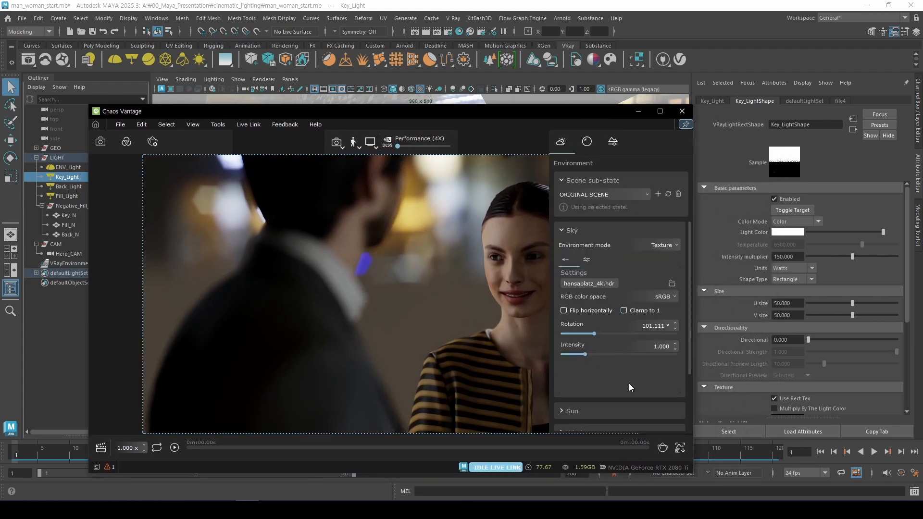
scroll(625, 383, down, 3)
click(588, 372)
scroll(592, 360, down, 4)
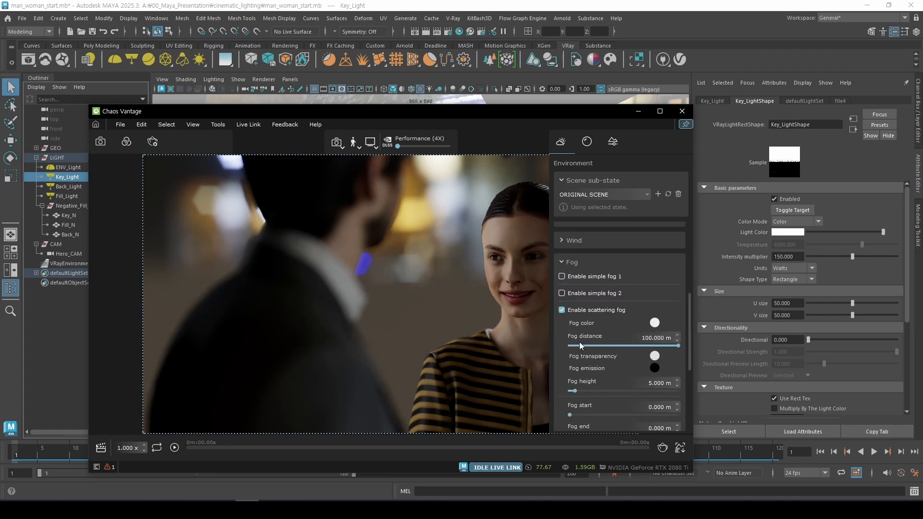
click(562, 310)
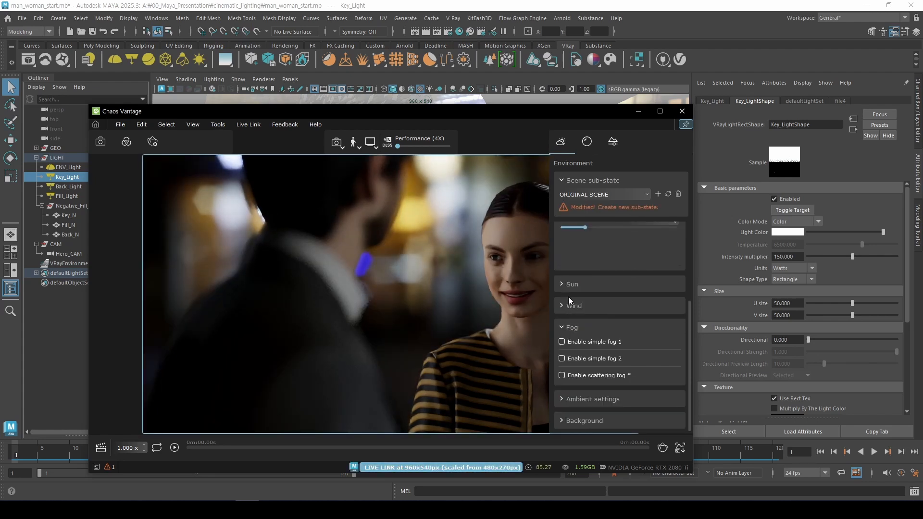
click(562, 375)
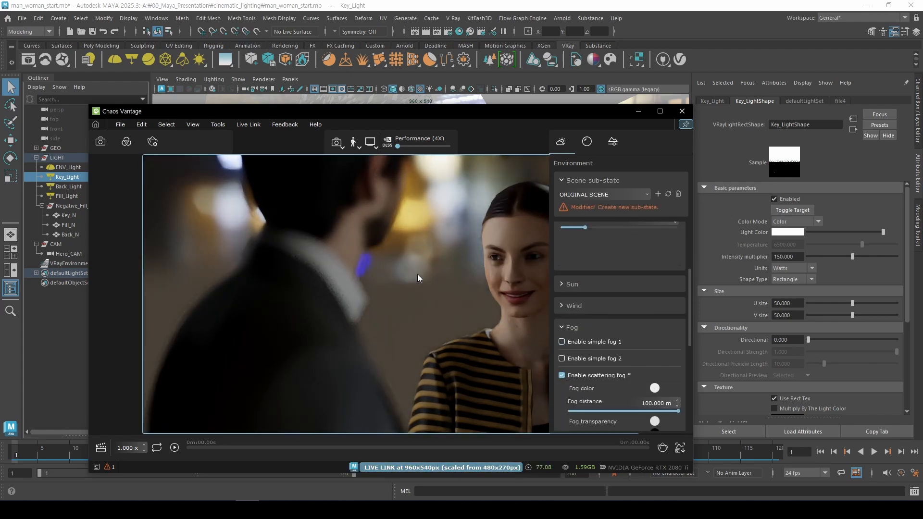
click(524, 383)
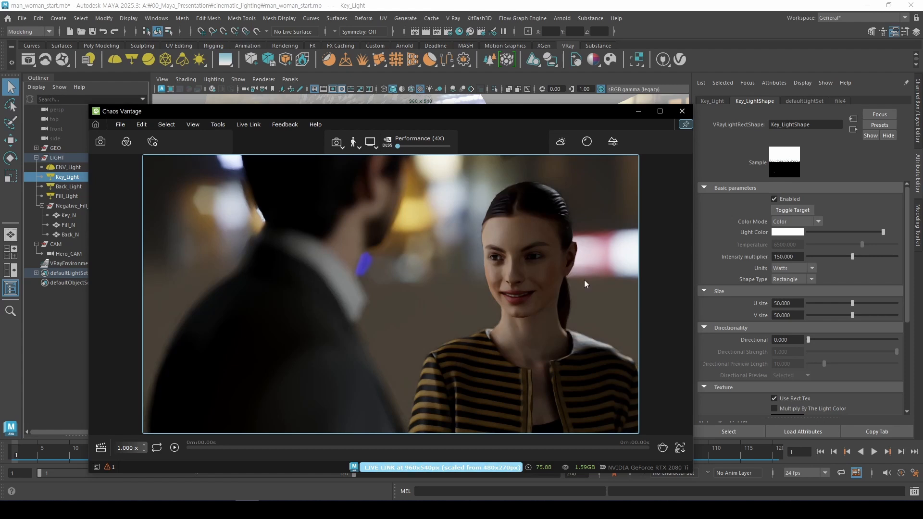
drag(546, 110, 663, 115)
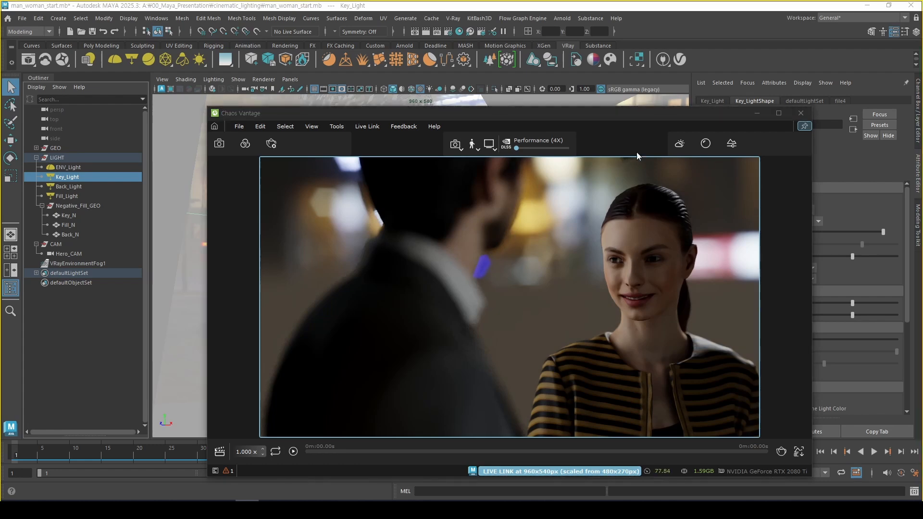
mouse_move(675, 113)
mouse_down()
mouse_move(827, 224)
mouse_move(701, 104)
mouse_move(745, 119)
mouse_up()
key(ctrl+2)
mouse_move(58, 230)
mouse_down()
mouse_move(77, 235)
mouse_move(88, 264)
mouse_up()
drag(89, 235, 91, 273)
mouse_move(164, 229)
mouse_down()
mouse_move(186, 260)
mouse_move(205, 257)
mouse_up()
mouse_move(204, 272)
mouse_down()
mouse_move(215, 214)
mouse_move(203, 269)
mouse_up()
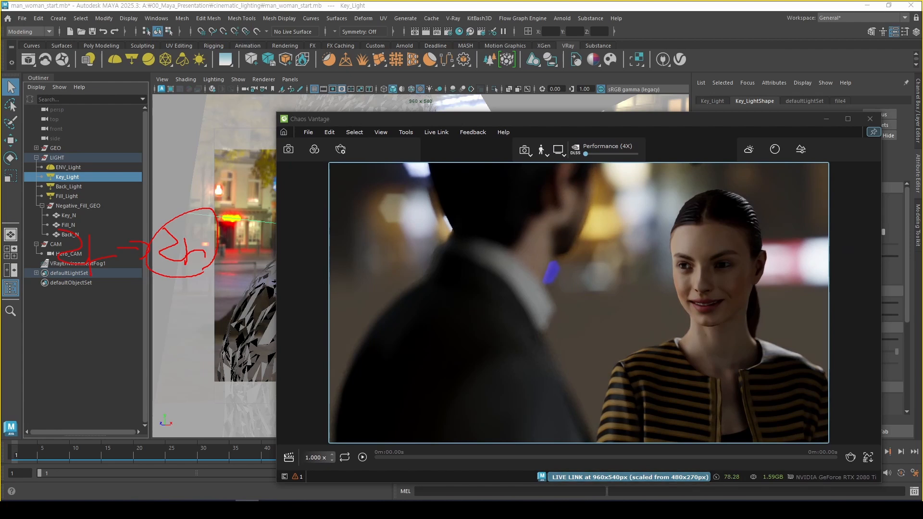
mouse_move(104, 290)
mouse_down()
mouse_move(124, 250)
mouse_move(50, 292)
mouse_move(68, 320)
mouse_up()
drag(57, 308, 86, 306)
drag(39, 218, 109, 324)
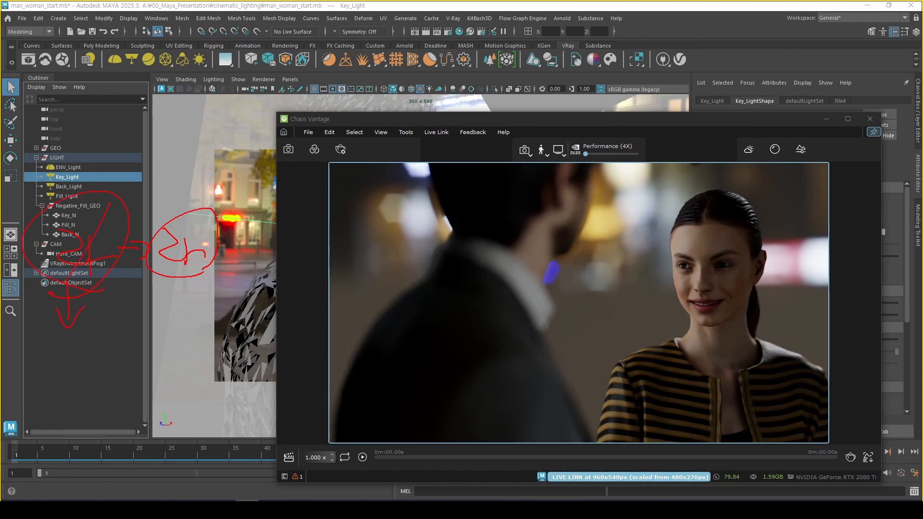
mouse_move(109, 203)
mouse_down()
mouse_move(50, 326)
mouse_move(125, 353)
mouse_up()
drag(98, 342, 113, 360)
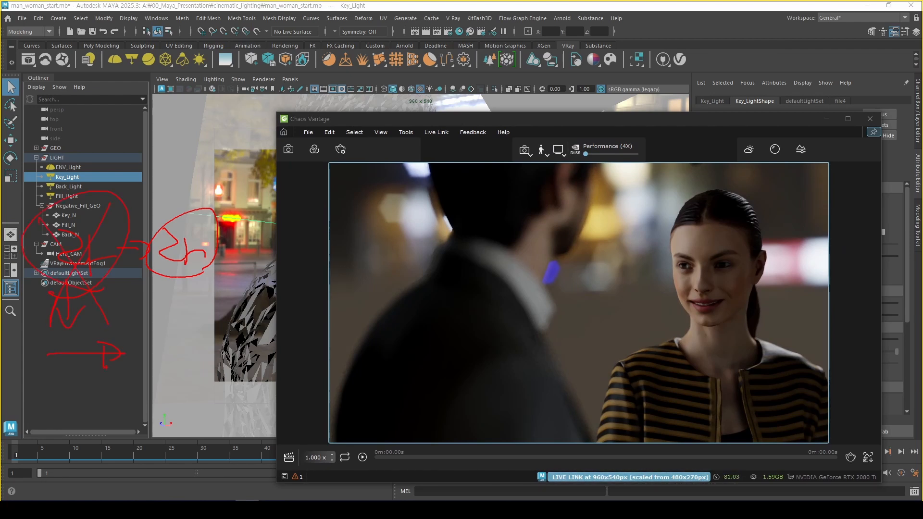
mouse_move(124, 327)
mouse_down()
mouse_move(247, 399)
mouse_move(130, 330)
mouse_move(120, 373)
mouse_move(202, 391)
mouse_up()
key(Escape)
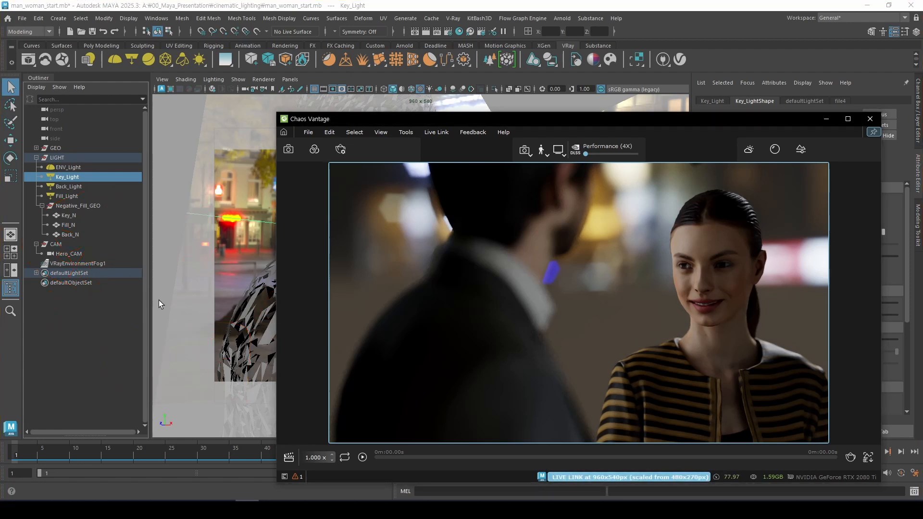
key(ctrl+2)
drag(139, 223, 128, 240)
drag(103, 243, 161, 237)
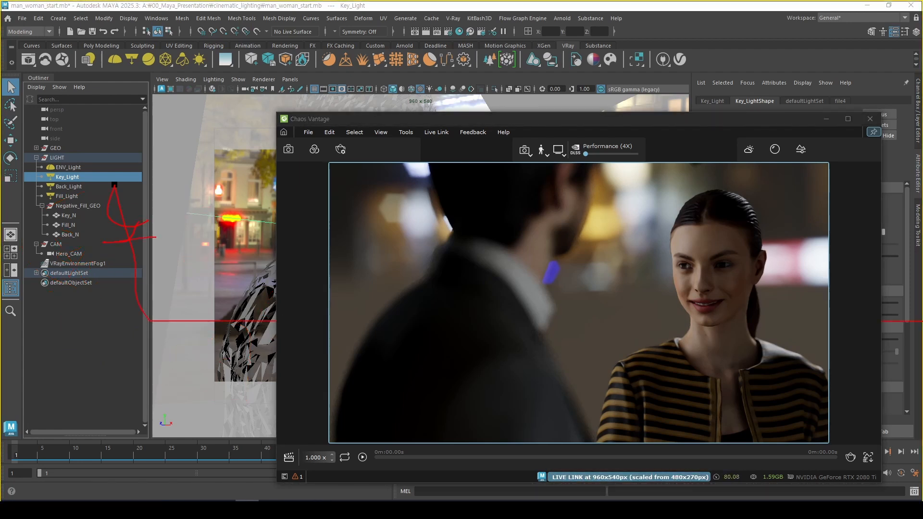
mouse_move(160, 189)
mouse_down()
mouse_move(152, 208)
mouse_move(182, 236)
mouse_move(174, 243)
mouse_up()
drag(179, 247, 182, 243)
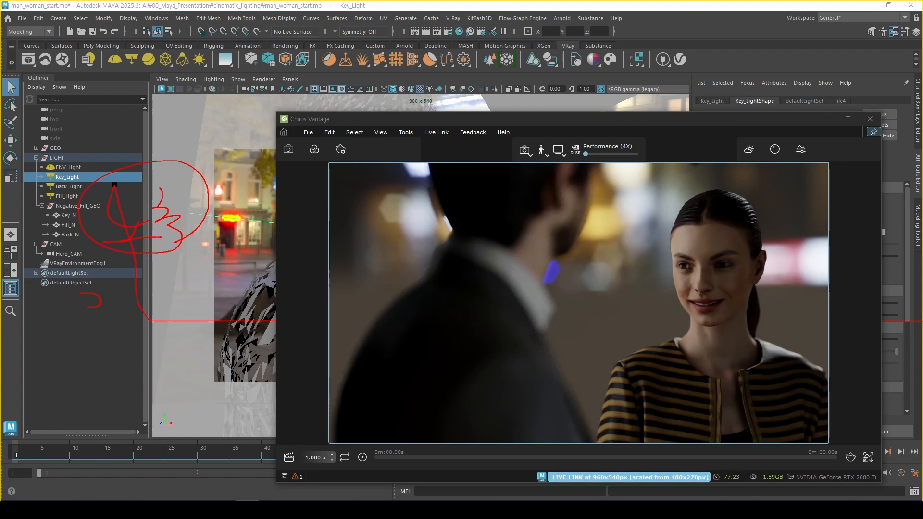
drag(126, 309, 143, 316)
mouse_move(138, 331)
mouse_down()
mouse_move(159, 319)
mouse_move(150, 318)
mouse_up()
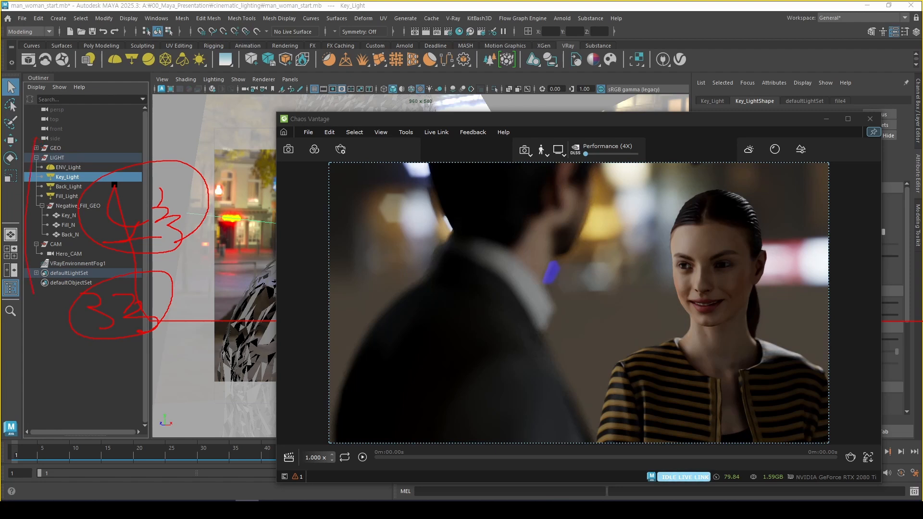
mouse_move(33, 306)
mouse_down()
mouse_move(184, 131)
mouse_move(30, 137)
mouse_up()
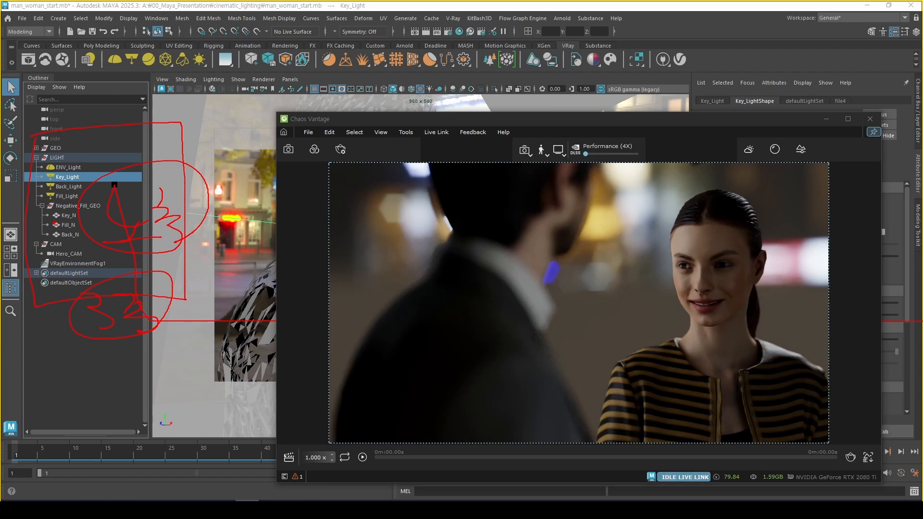
key(Escape)
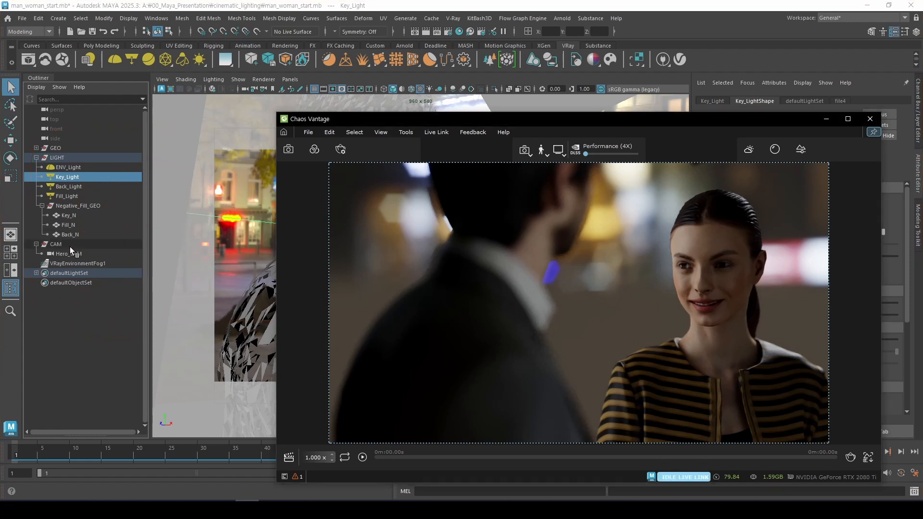